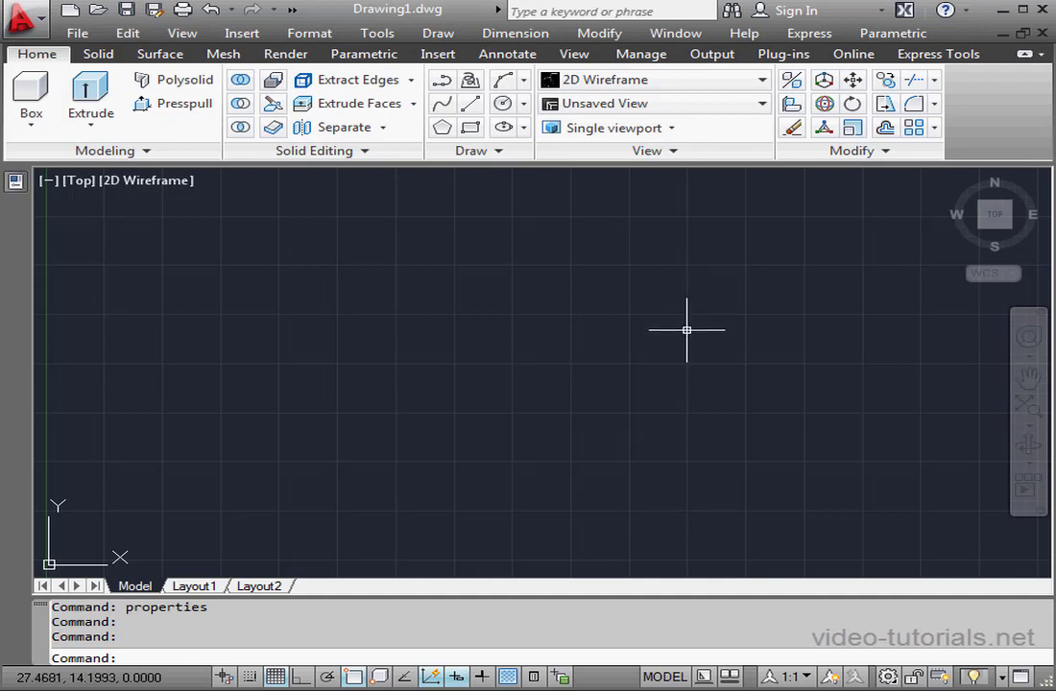
Draw a circle of radius 8 centred near the middle of the empty drawing
{"action": "left_click", "coordinate": [516, 105]}
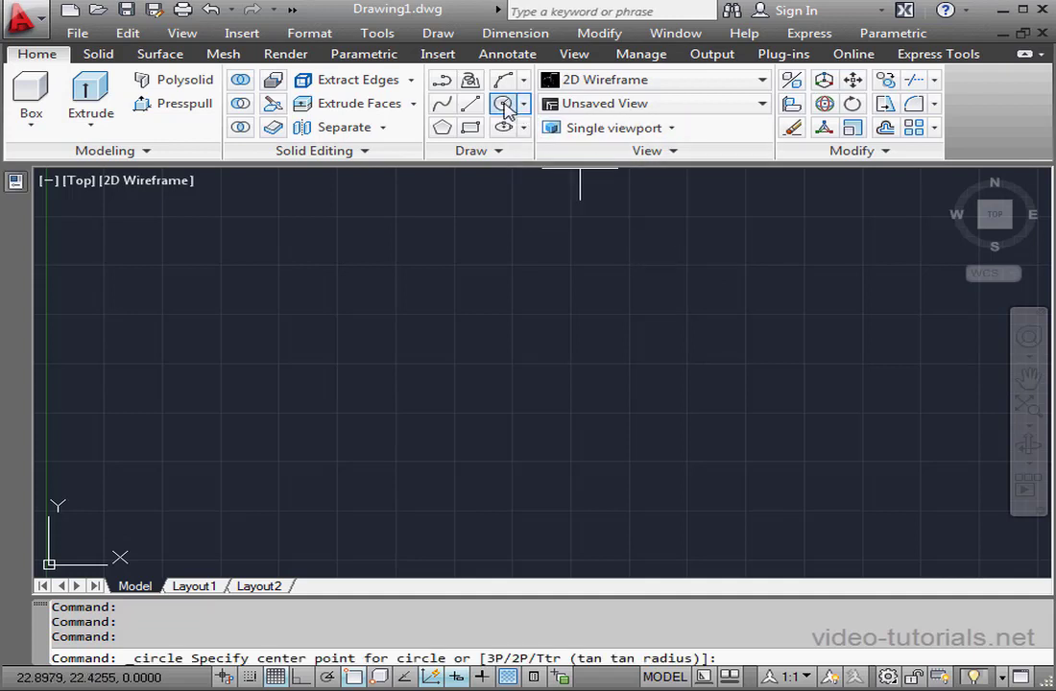
{"action": "left_click", "coordinate": [506, 371]}
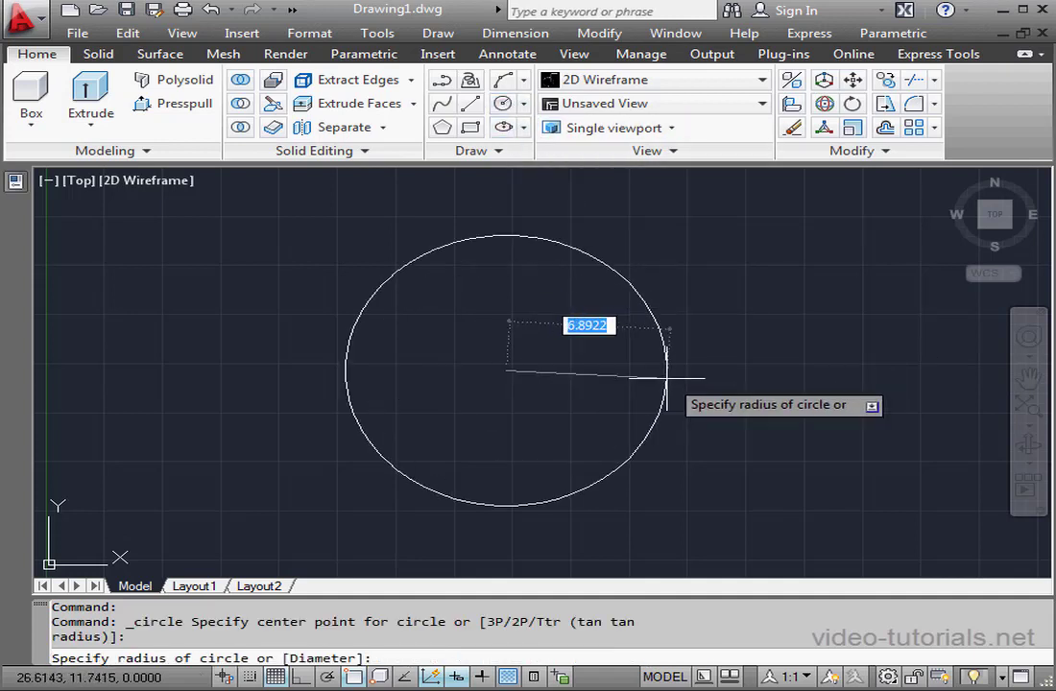
{"action": "type", "text": "8"}
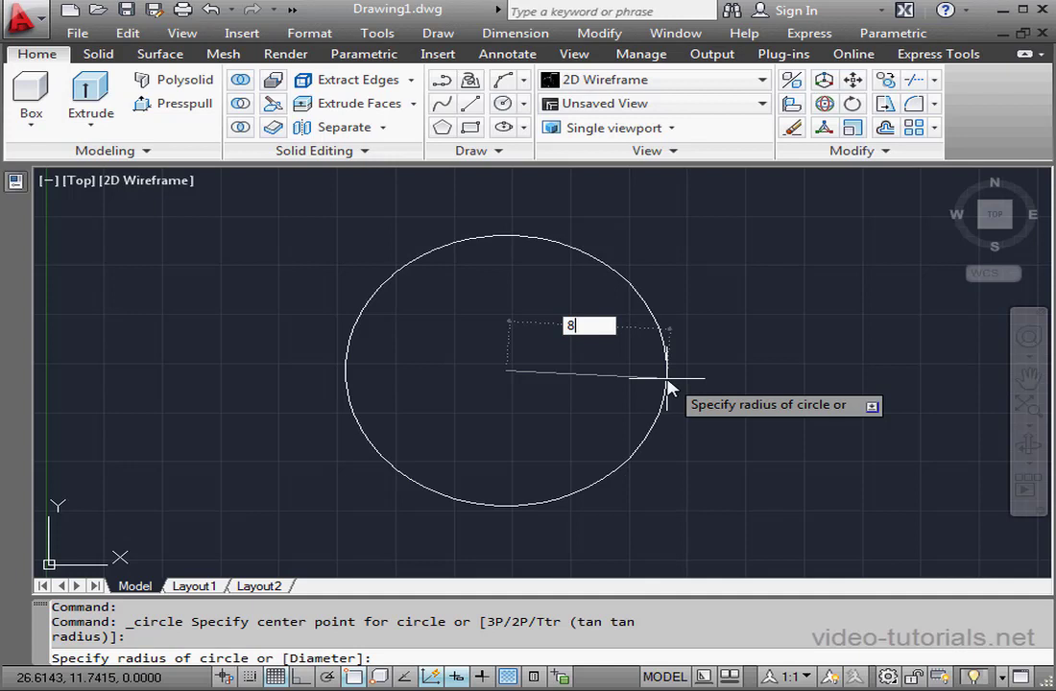
{"action": "key", "text": "Return"}
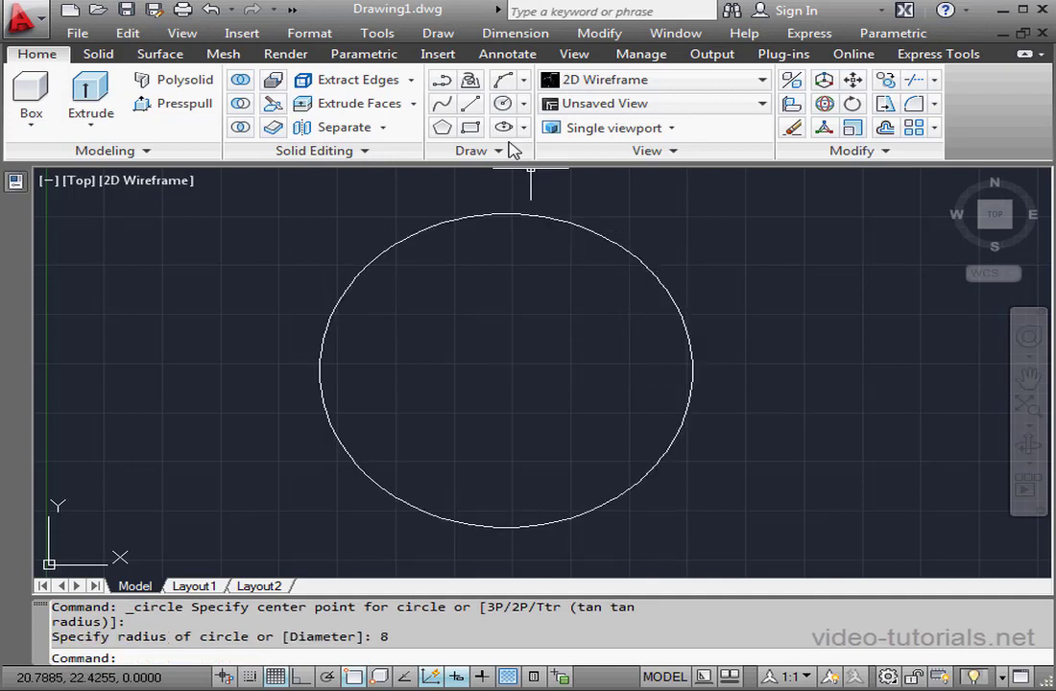
Draw an 11-unit horizontal line leftward from the circle's centre
{"action": "left_click", "coordinate": [472, 104]}
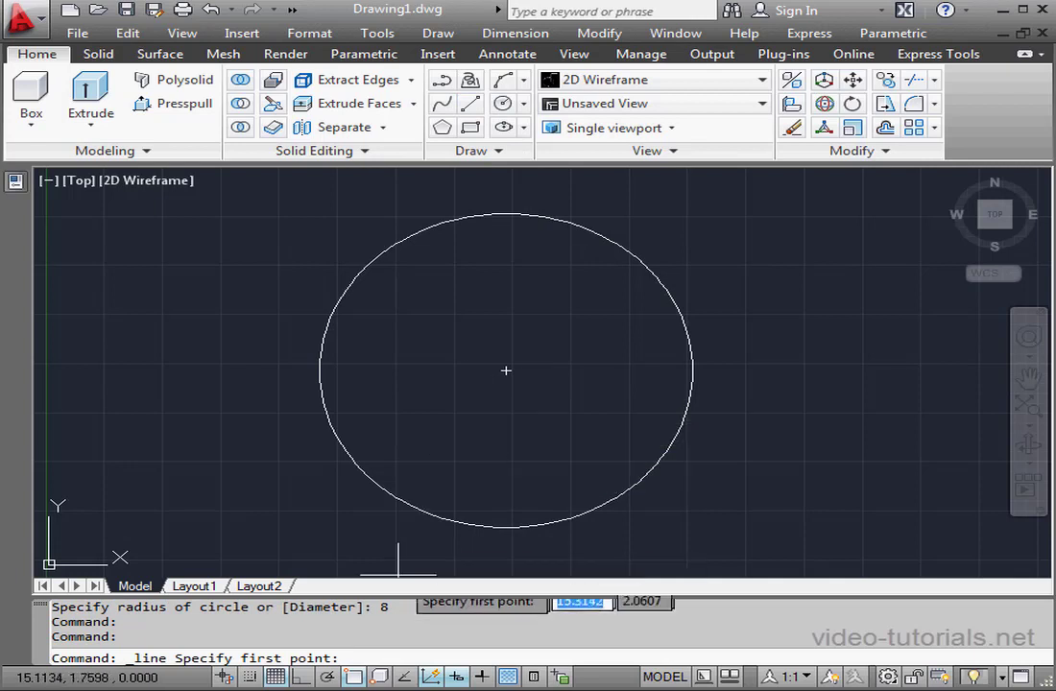
{"action": "left_click", "coordinate": [506, 369]}
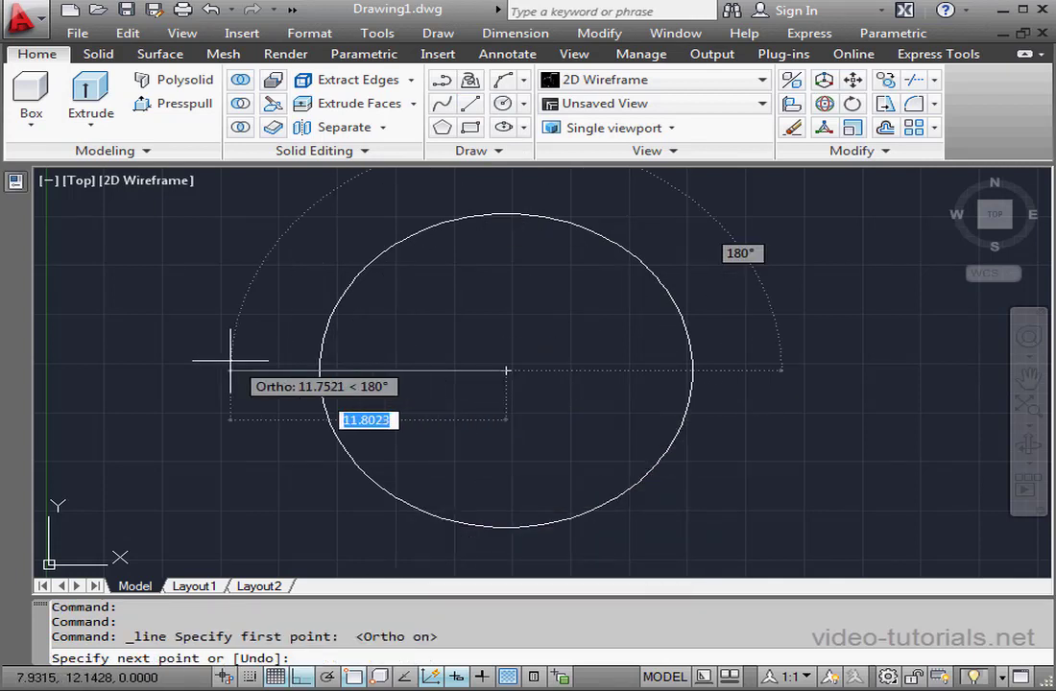
{"action": "type", "text": "11"}
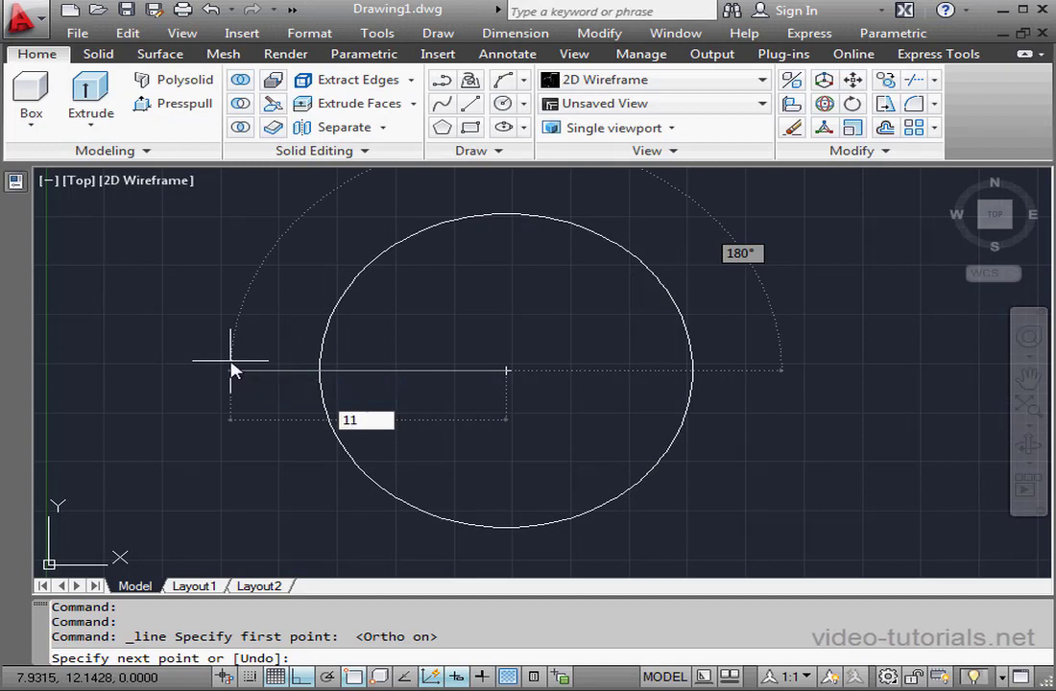
{"action": "key", "text": "Return"}
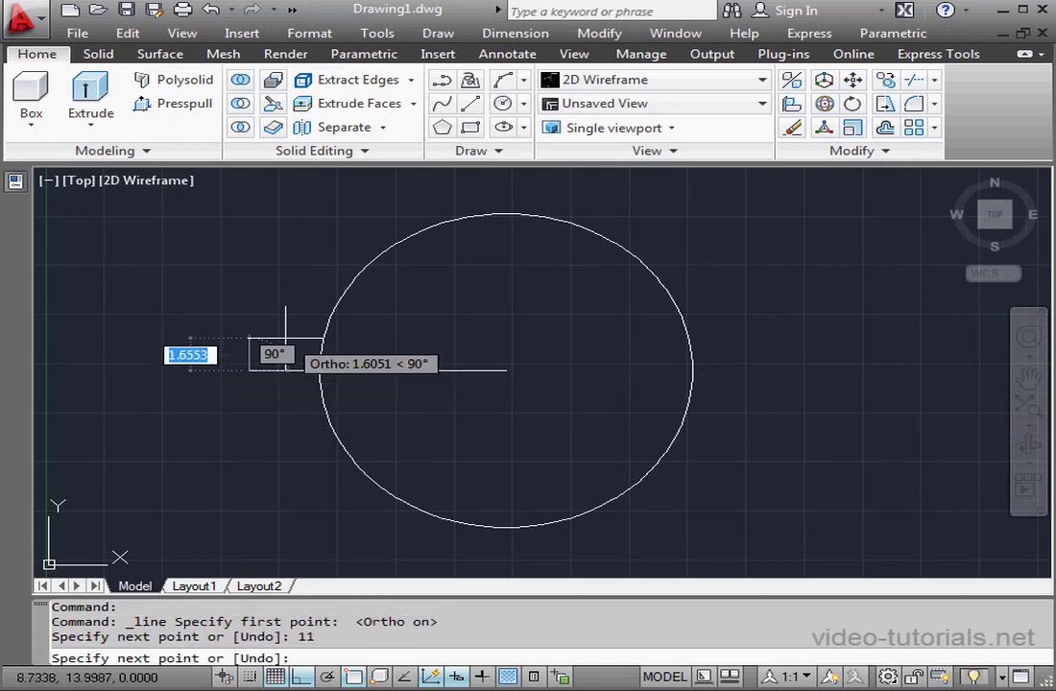
With Ortho off, draw a second line from the circle's centre at 150°
{"action": "left_click", "coordinate": [471, 103]}
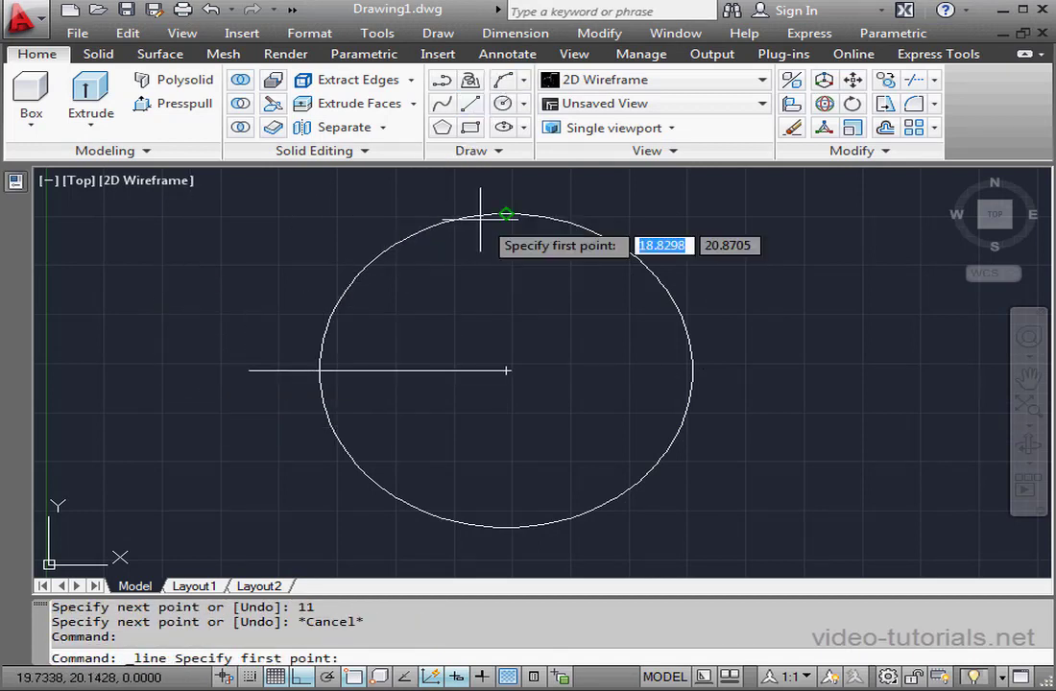
{"action": "left_click", "coordinate": [300, 677]}
{"action": "left_click", "coordinate": [506, 369]}
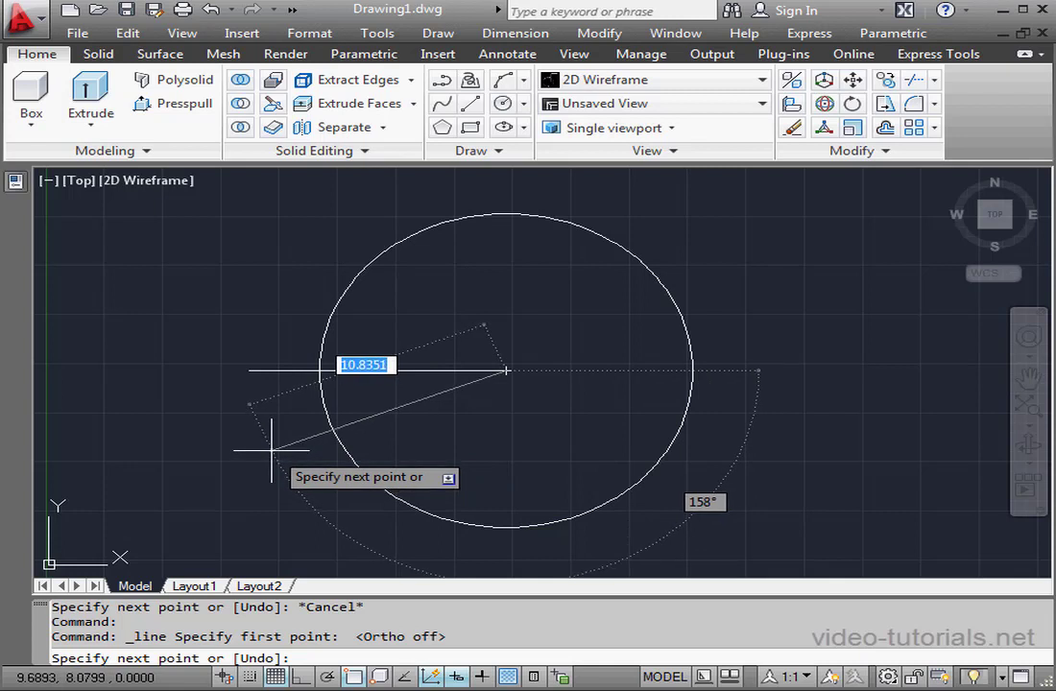
{"action": "key", "text": "Tab"}
{"action": "type", "text": "150"}
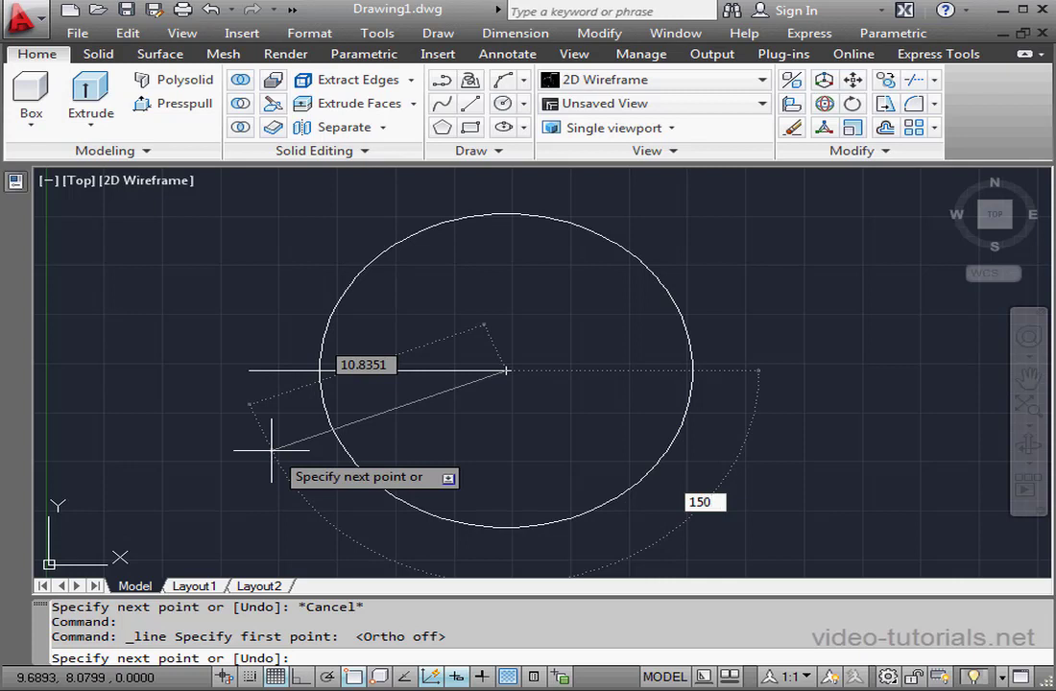
{"action": "key", "text": "Return"}
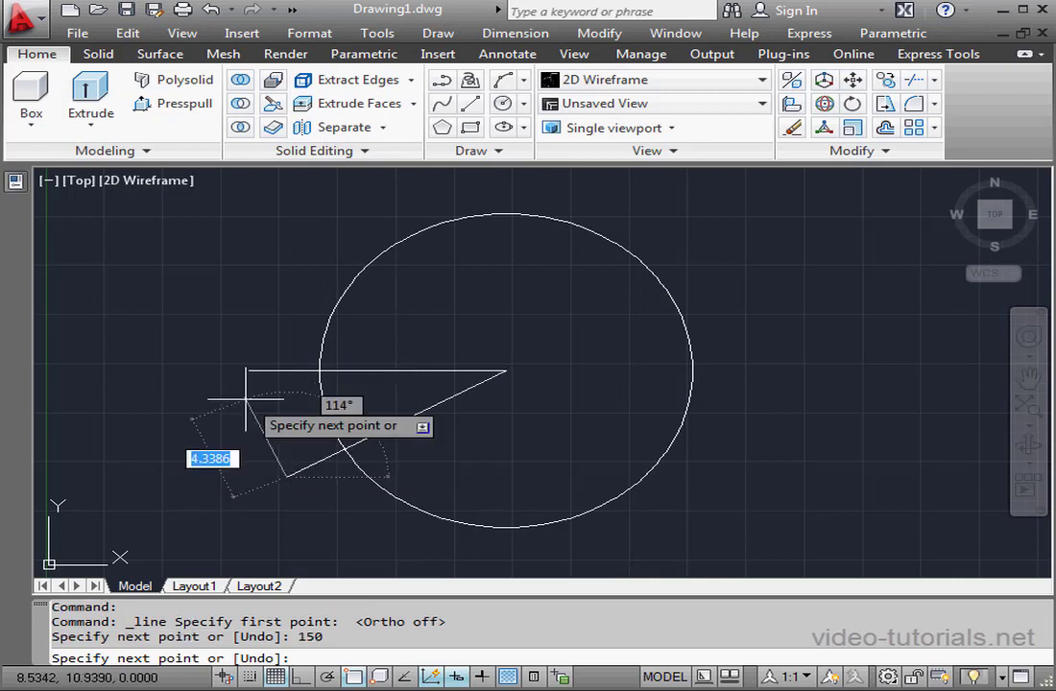
{"action": "right_click", "coordinate": [228, 401]}
{"action": "left_click", "coordinate": [281, 409]}
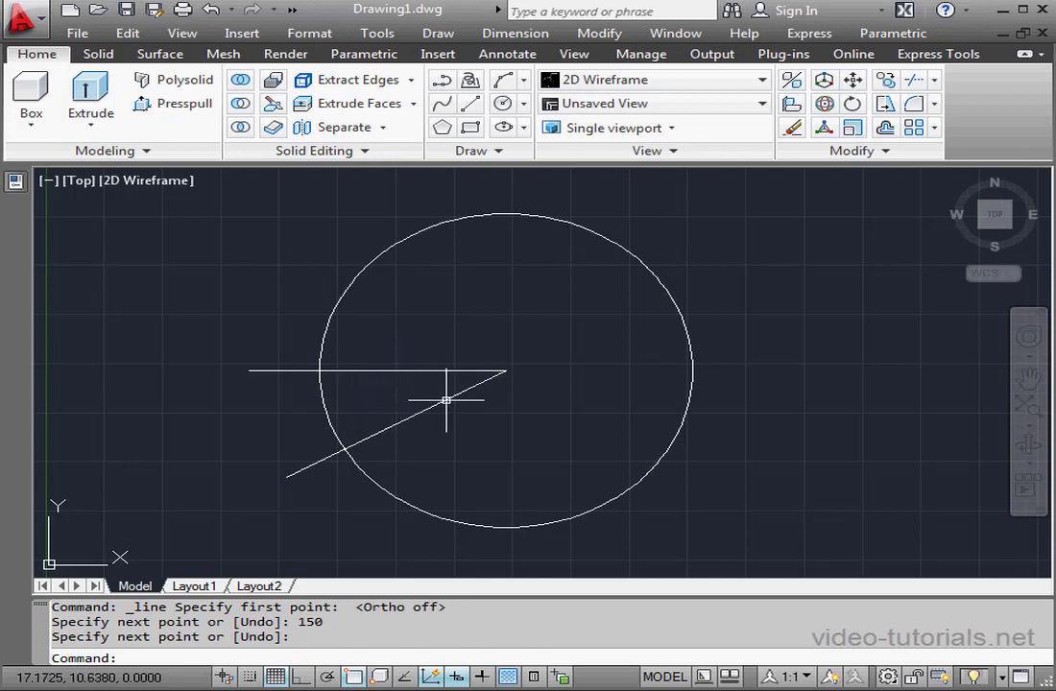
Draw a radius-4.5 circle centred on the horizontal line's left endpoint
{"action": "left_click", "coordinate": [502, 103]}
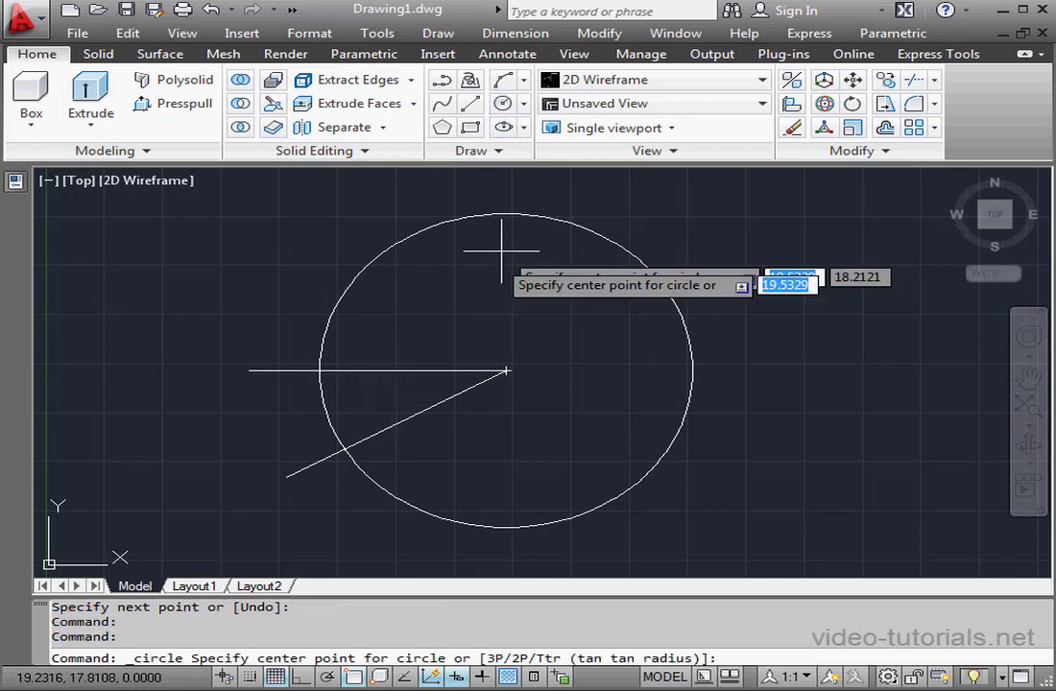
{"action": "left_click", "coordinate": [250, 371]}
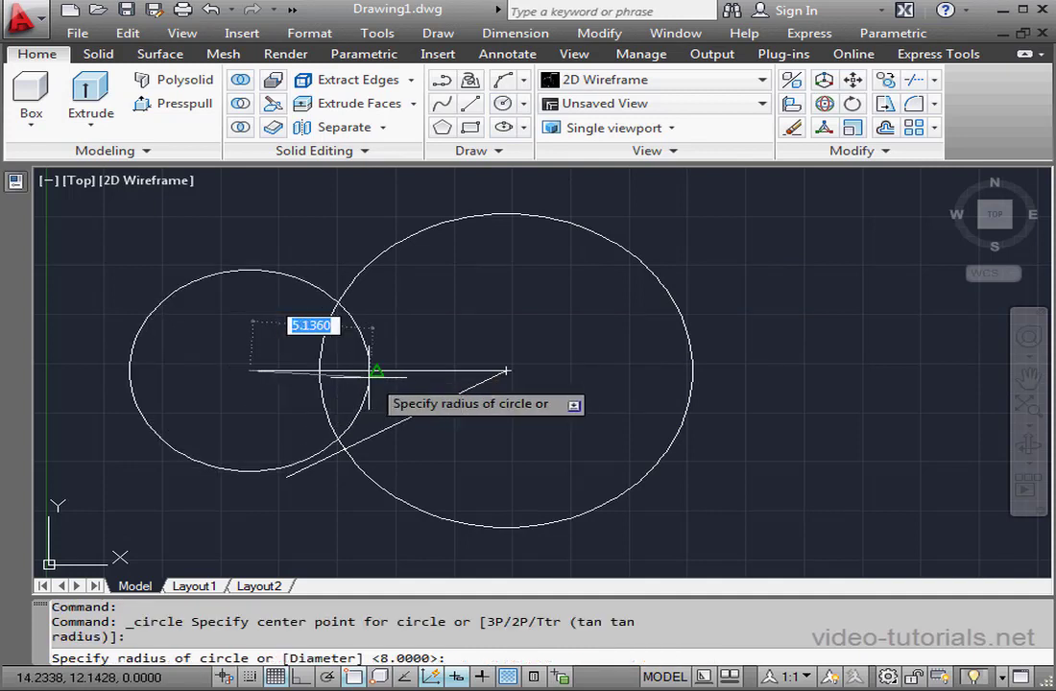
{"action": "type", "text": "4.5"}
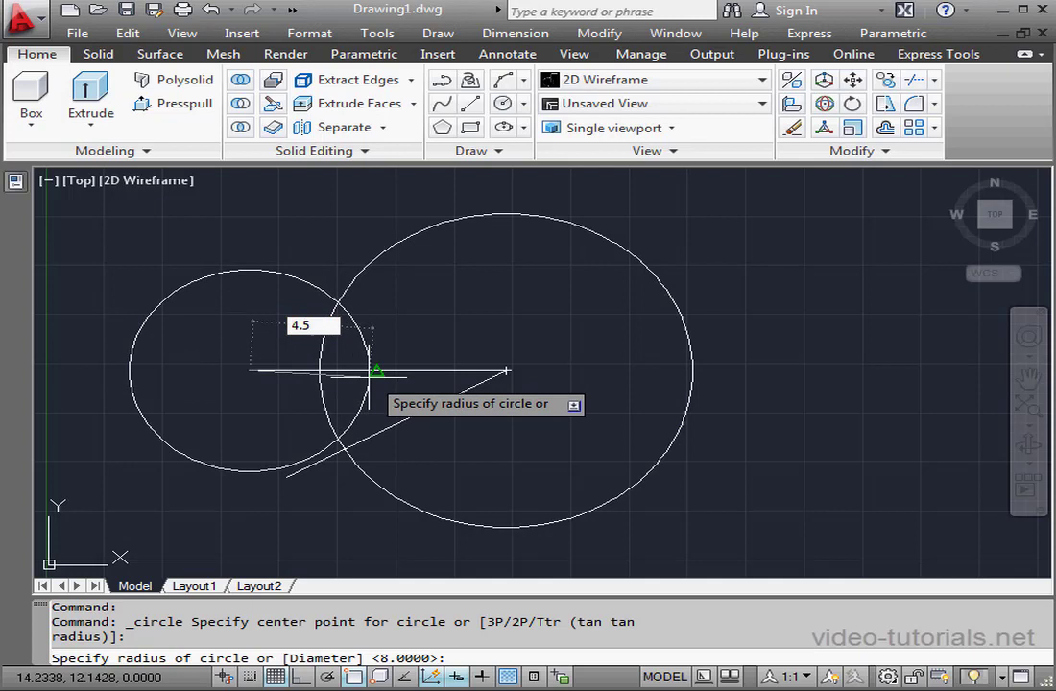
{"action": "key", "text": "Return"}
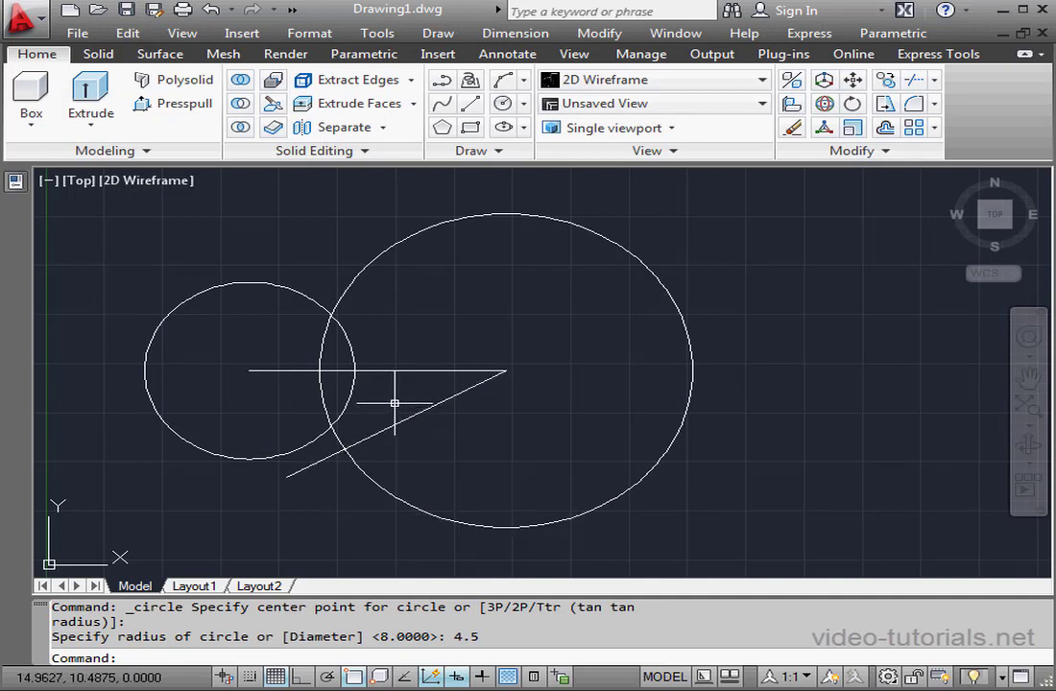
{"action": "left_click", "coordinate": [500, 152]}
Set the point style to the circle-with-X marker through DDPTYPE
{"action": "left_click", "coordinate": [550, 175]}
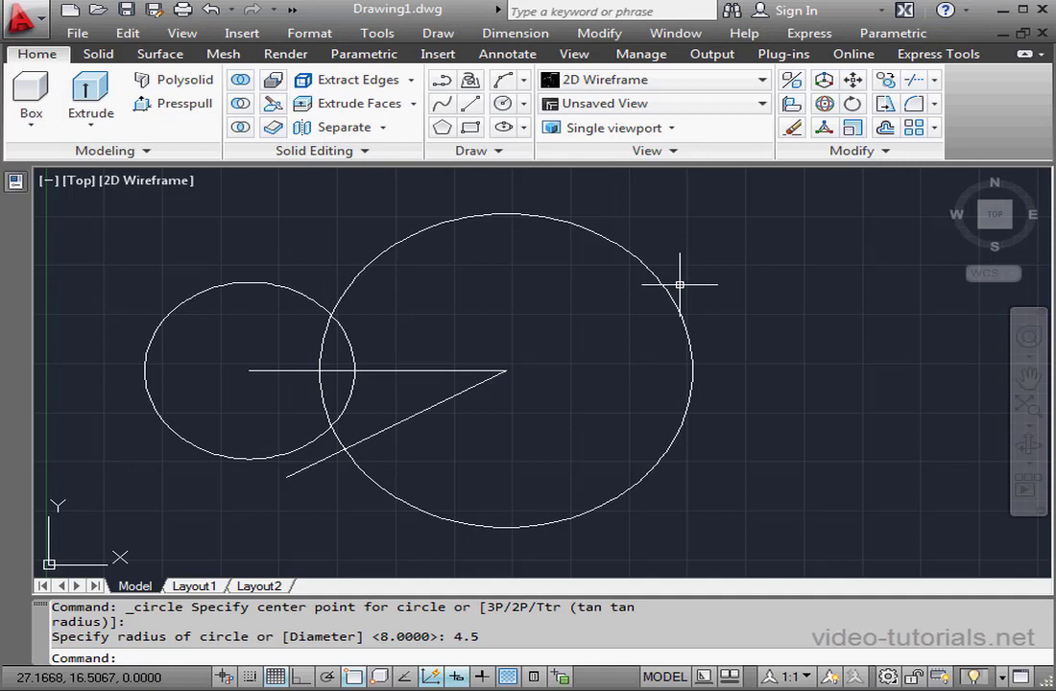
{"action": "type", "text": "dd"}
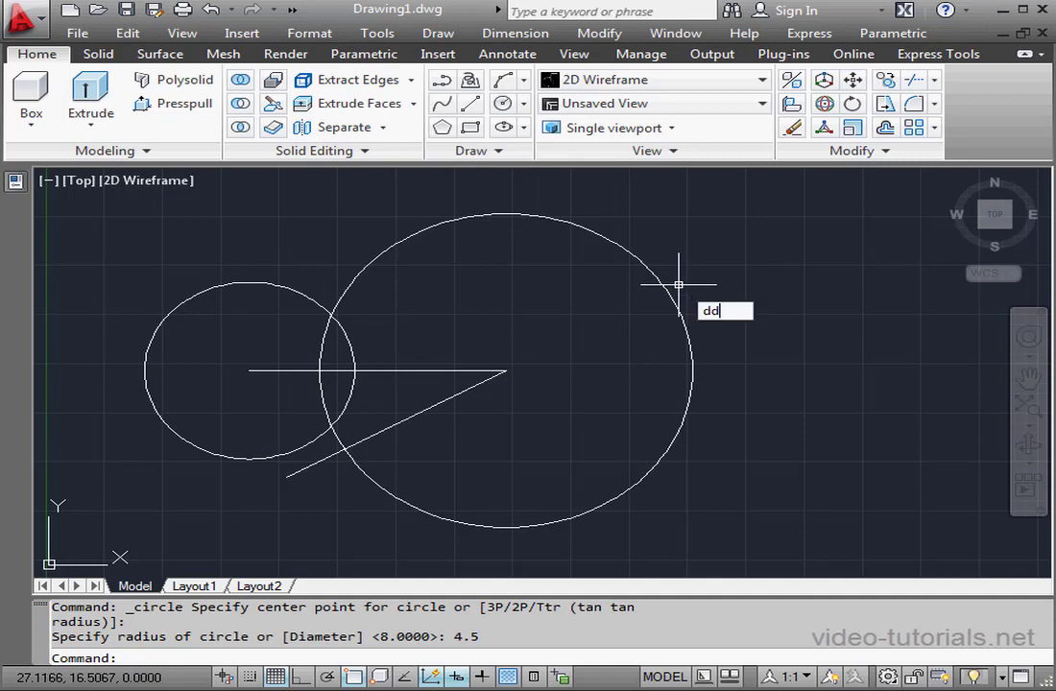
{"action": "type", "text": "p"}
{"action": "key", "text": "Down"}
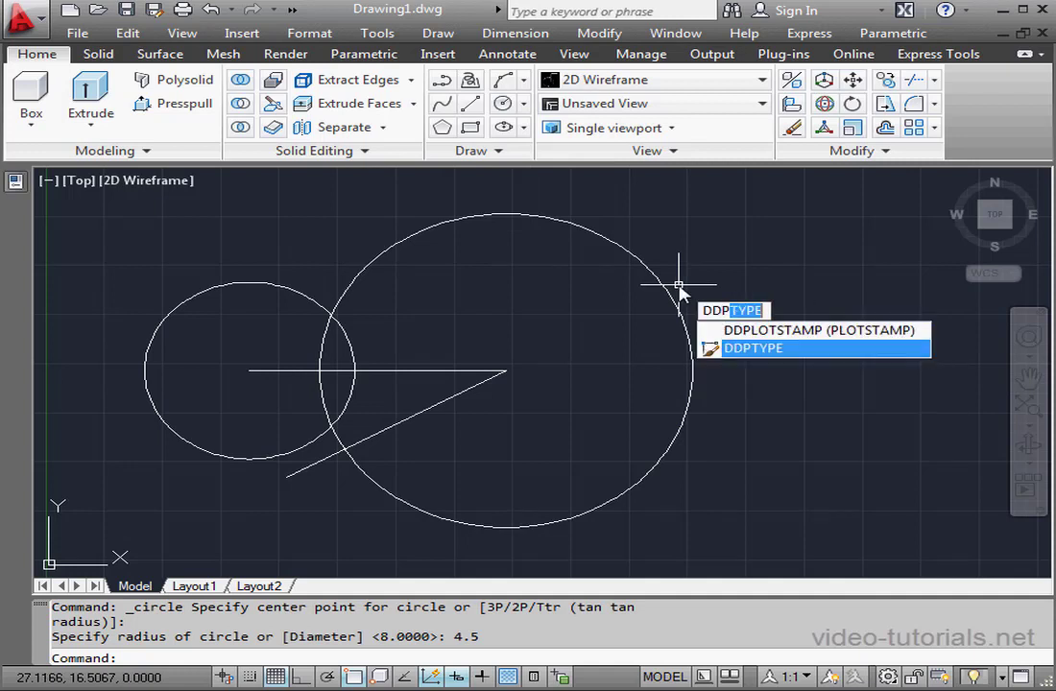
{"action": "key", "text": "Return"}
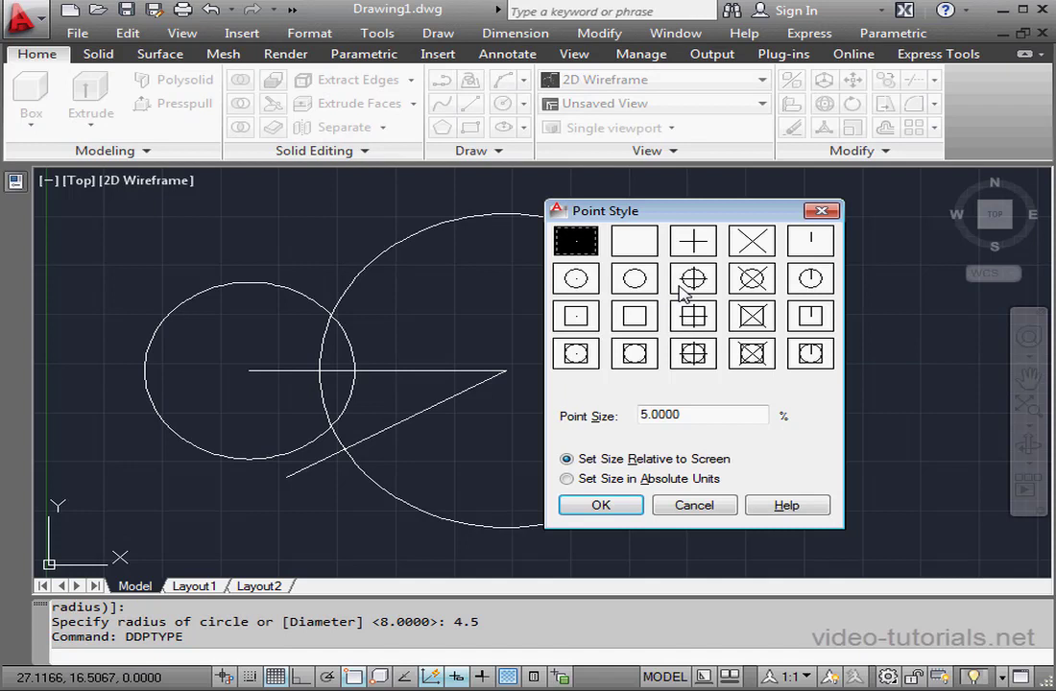
{"action": "left_click", "coordinate": [754, 280]}
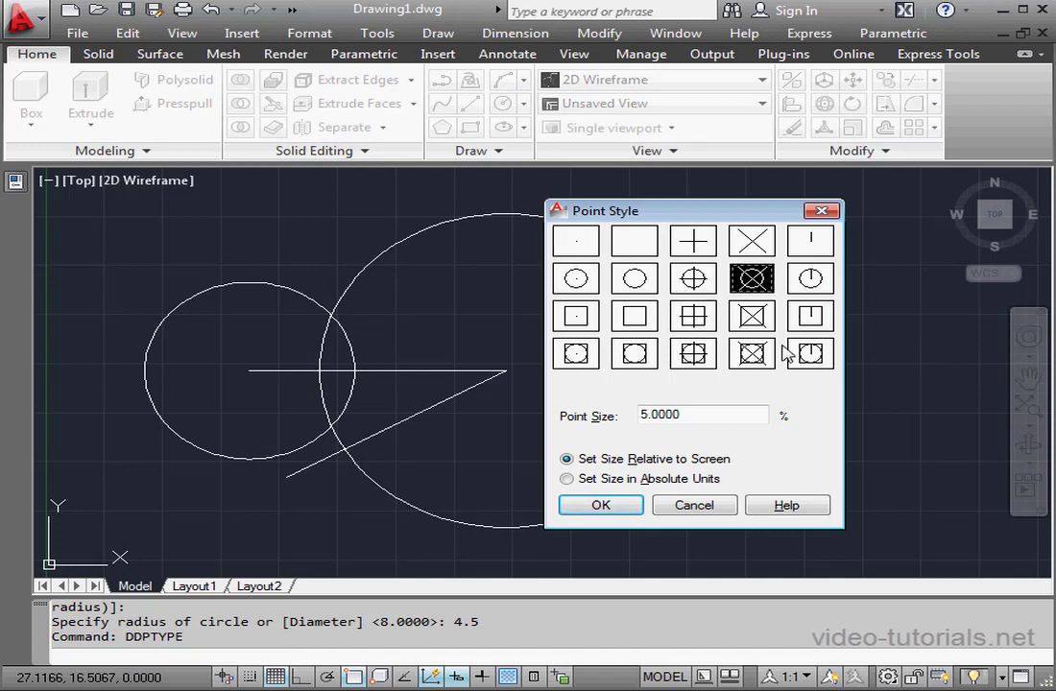
{"action": "left_click", "coordinate": [631, 505]}
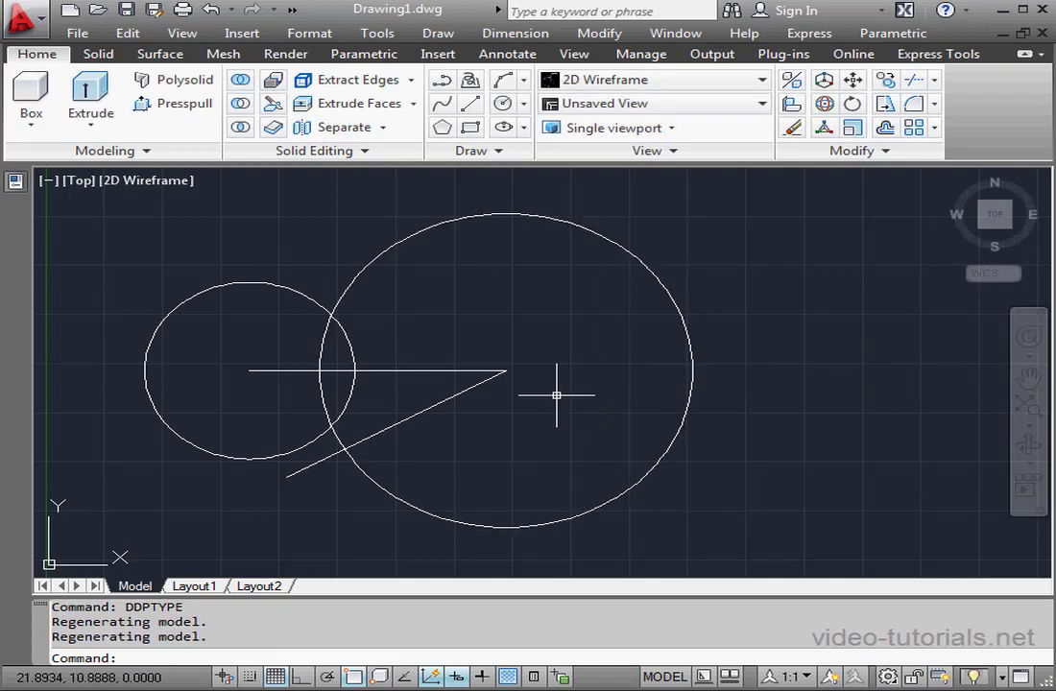
Measure the slanted line in 5-unit lengths and delete the extra end marker
{"action": "left_click", "coordinate": [499, 152]}
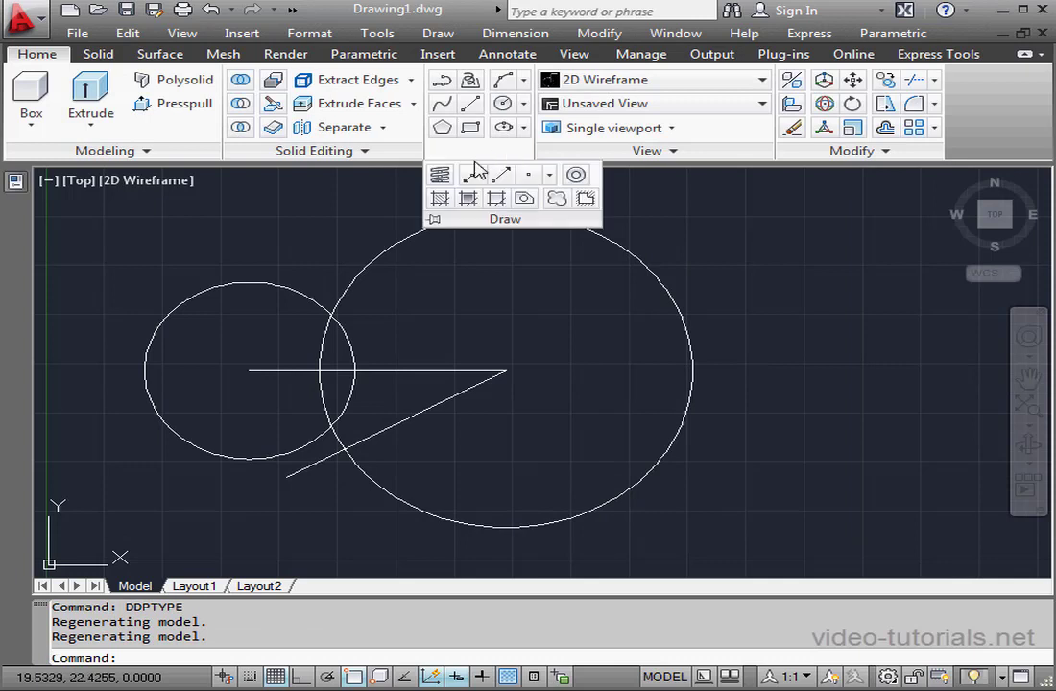
{"action": "left_click", "coordinate": [550, 176]}
{"action": "left_click", "coordinate": [581, 289]}
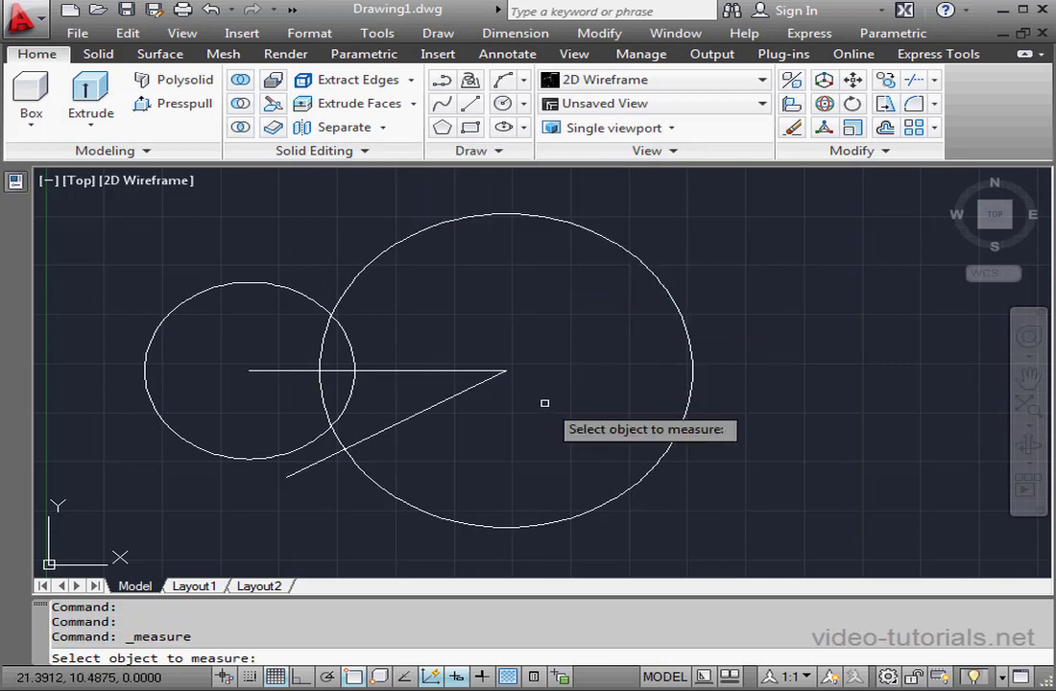
{"action": "left_click", "coordinate": [489, 379]}
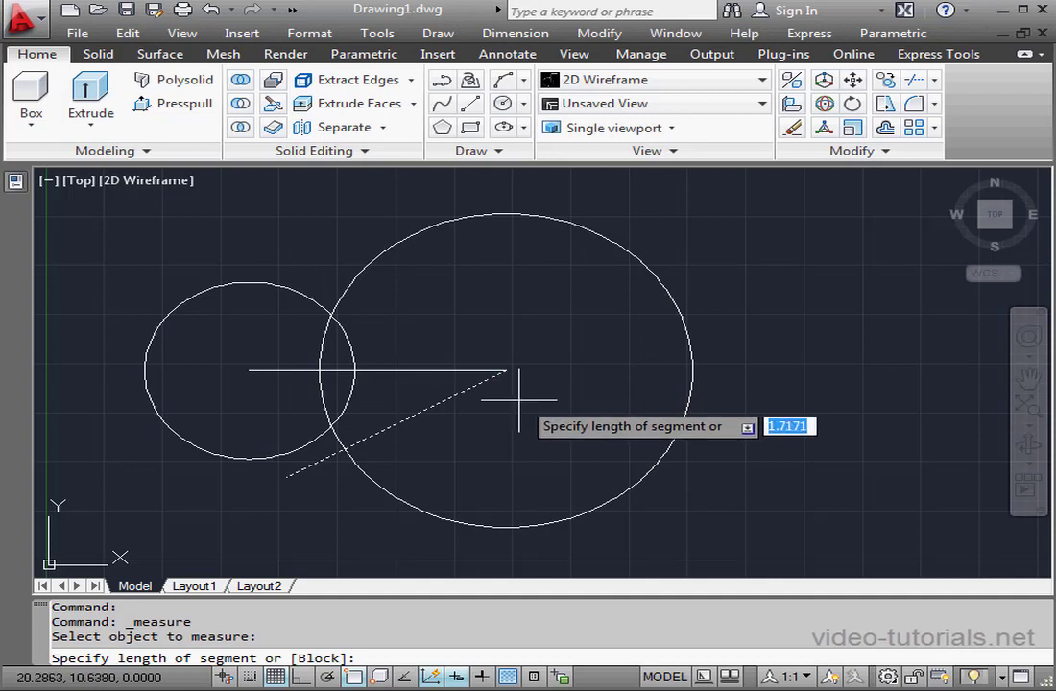
{"action": "type", "text": "5"}
{"action": "key", "text": "Return"}
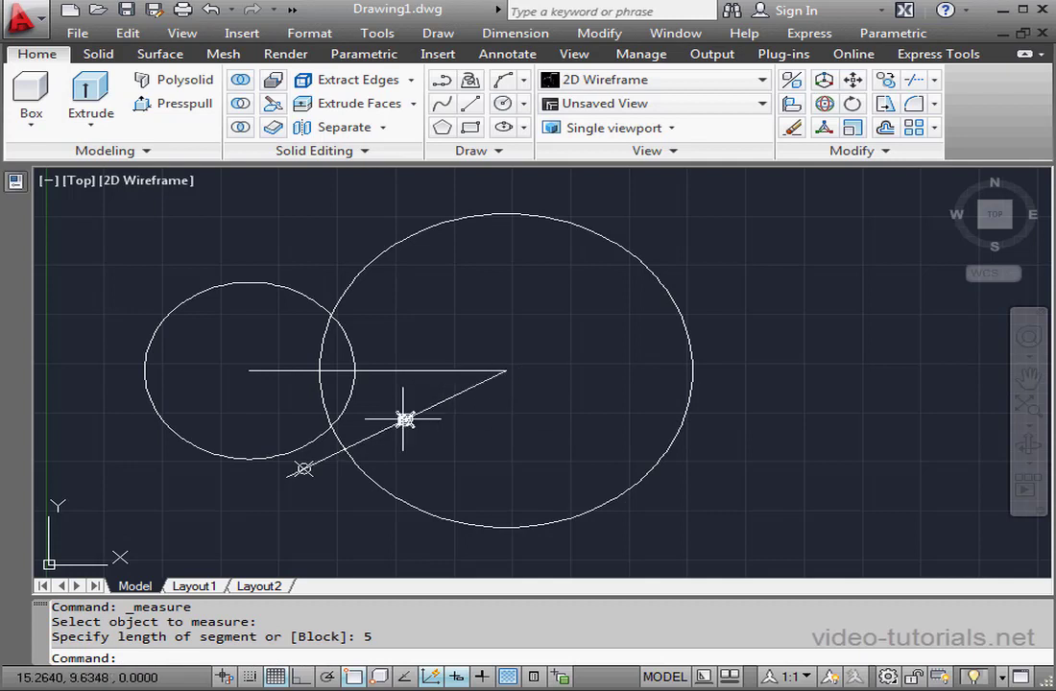
{"action": "left_click", "coordinate": [305, 470]}
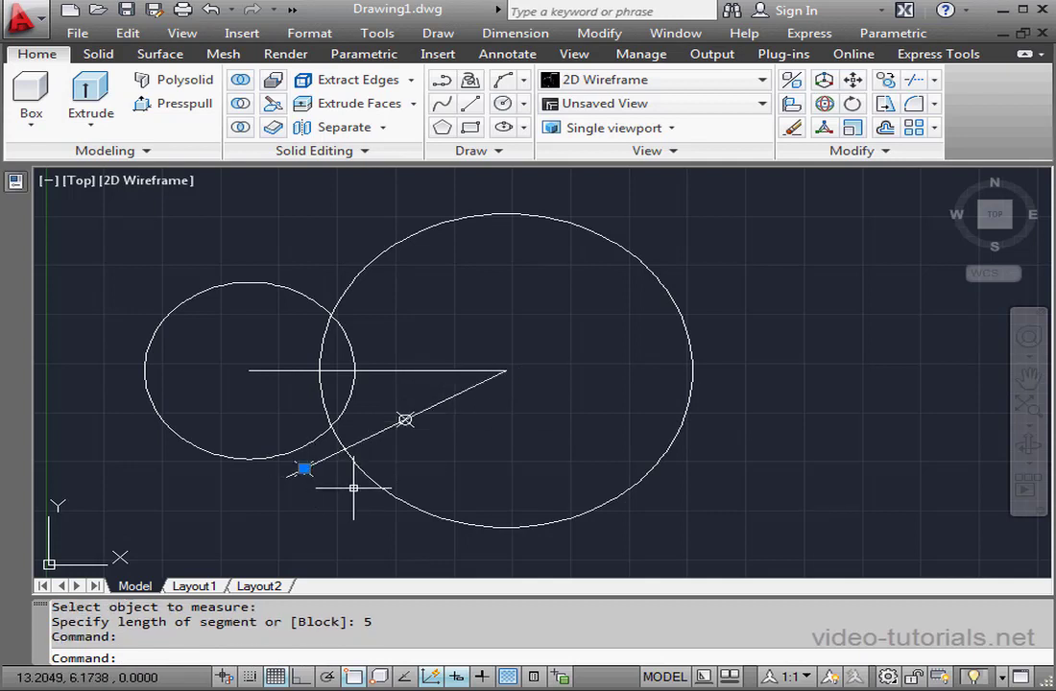
{"action": "key", "text": "Delete"}
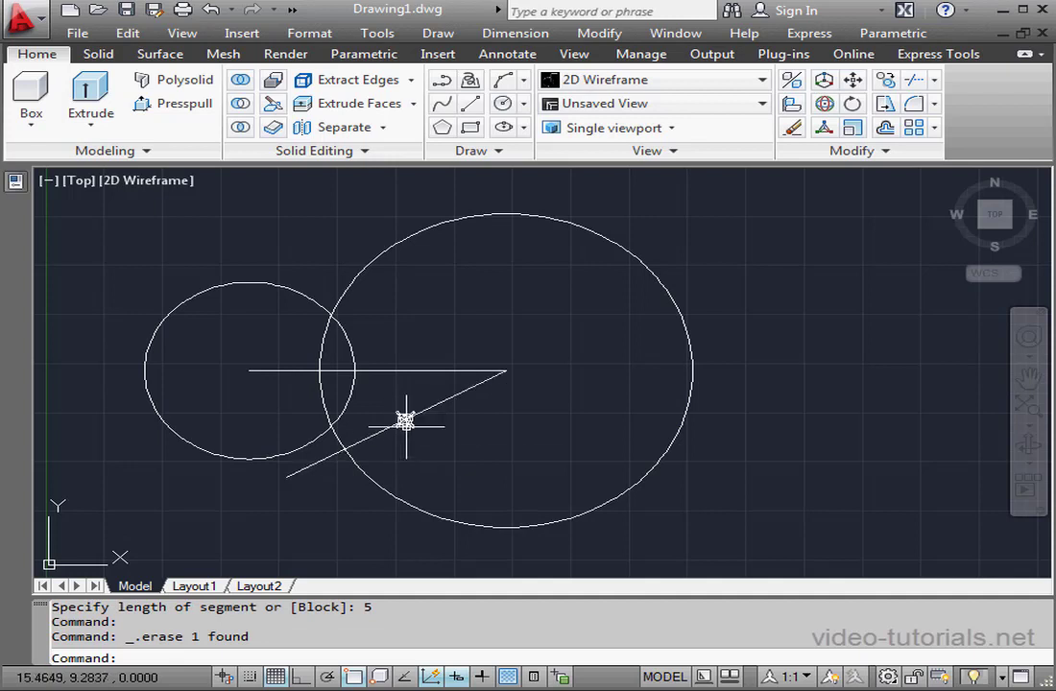
Break the slanted line at the measured point and erase that marker
{"action": "left_click", "coordinate": [885, 153]}
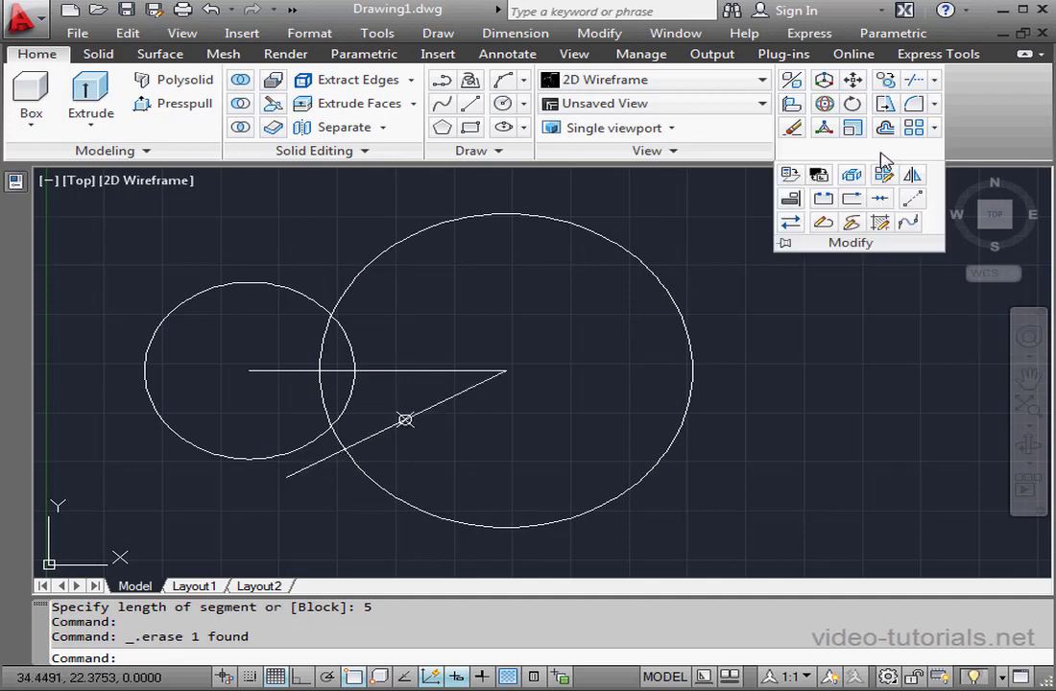
{"action": "left_click", "coordinate": [843, 223]}
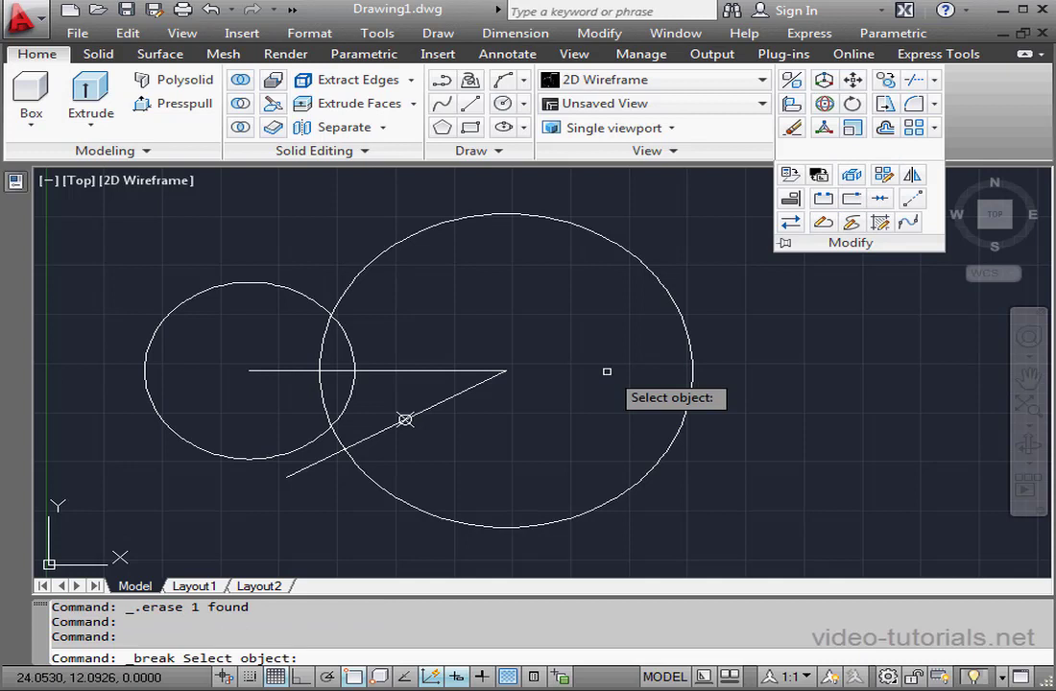
{"action": "left_click", "coordinate": [443, 401]}
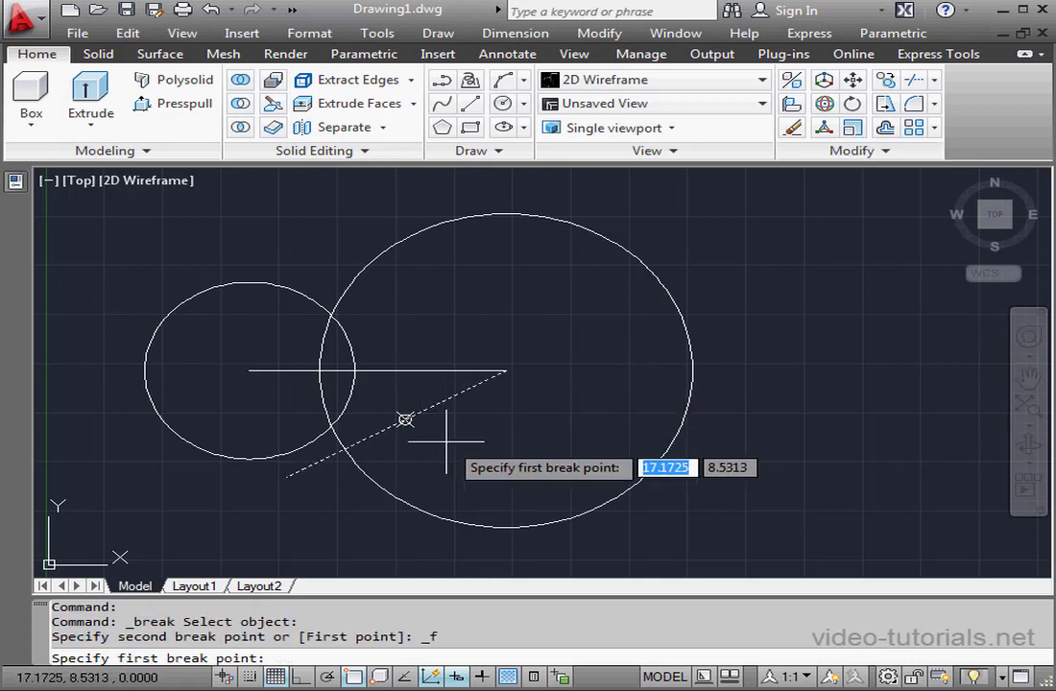
{"action": "left_click", "coordinate": [410, 426]}
{"action": "type", "text": "@"}
{"action": "key", "text": "Return"}
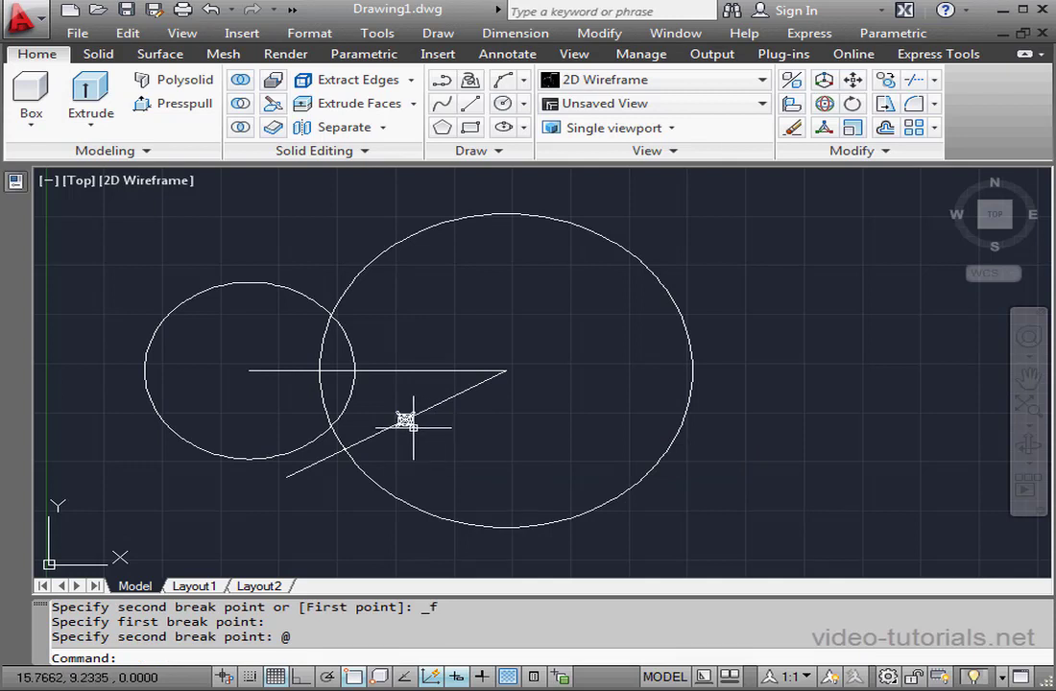
{"action": "key", "text": "Delete"}
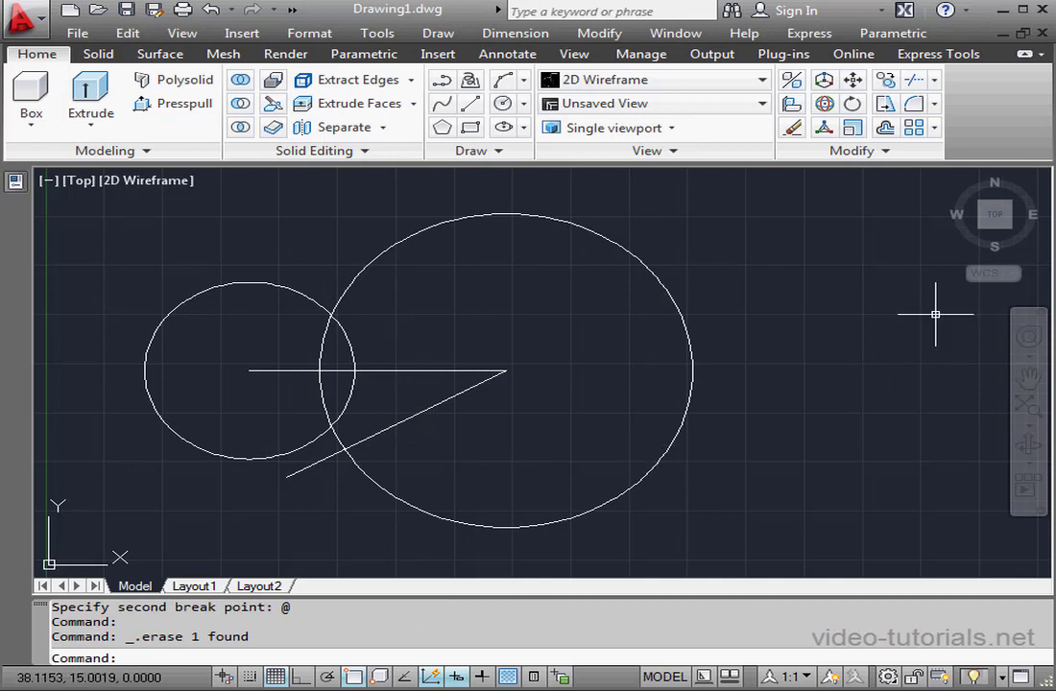
Offset the slanted line 0.5 to each side and add a circle at its break point
{"action": "left_click", "coordinate": [885, 127]}
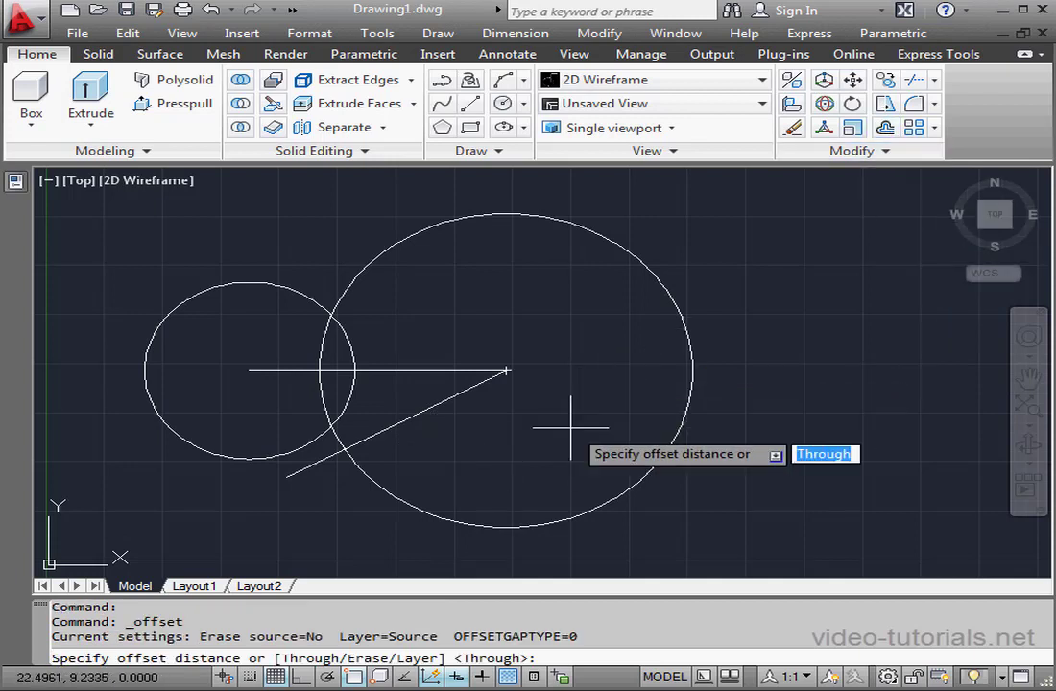
{"action": "type", "text": ".5"}
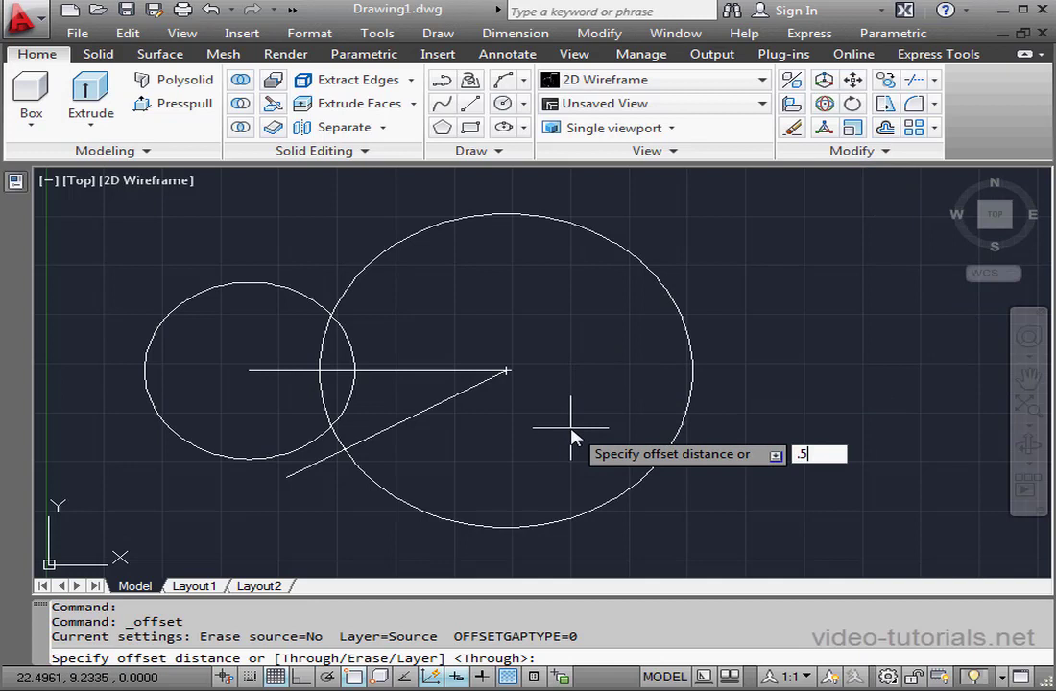
{"action": "key", "text": "Return"}
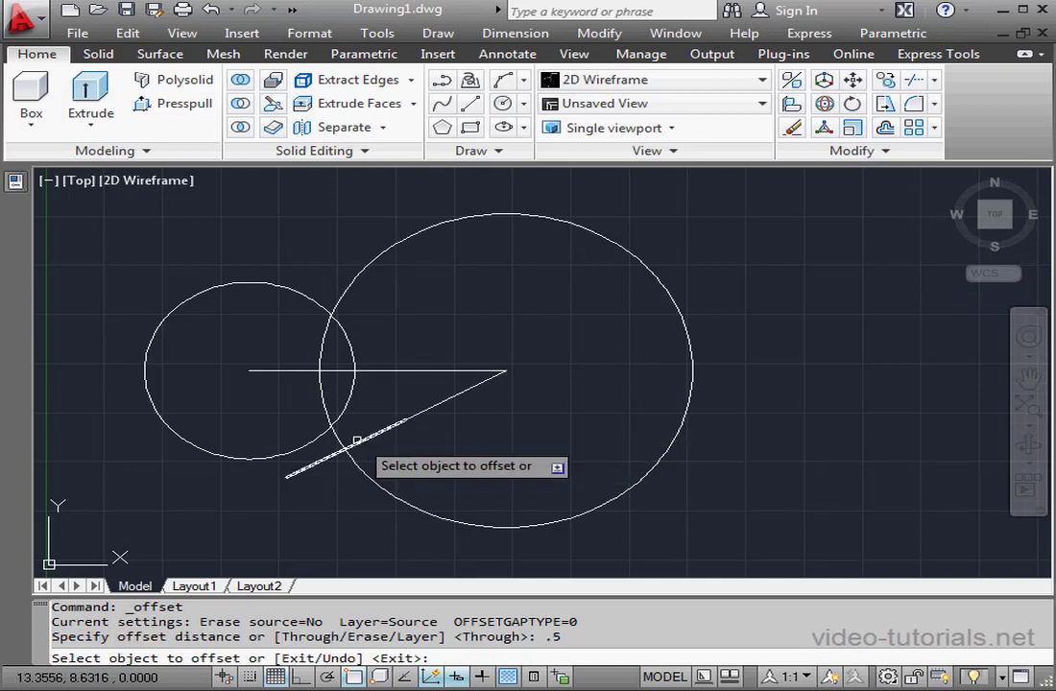
{"action": "left_click", "coordinate": [363, 441]}
{"action": "left_click", "coordinate": [349, 441]}
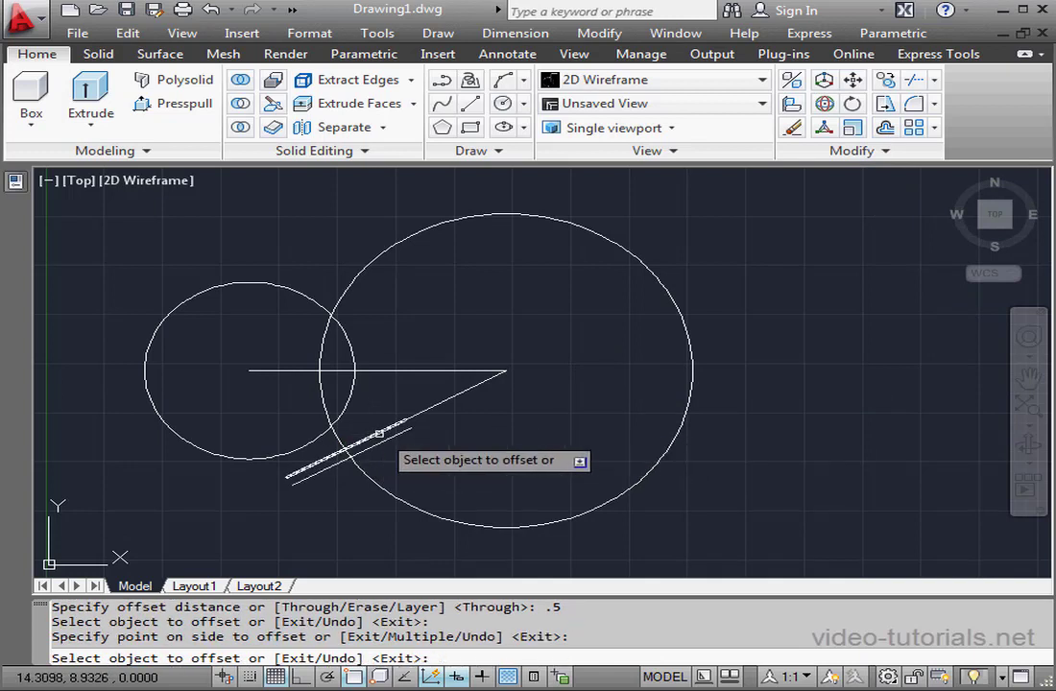
{"action": "left_click", "coordinate": [372, 422]}
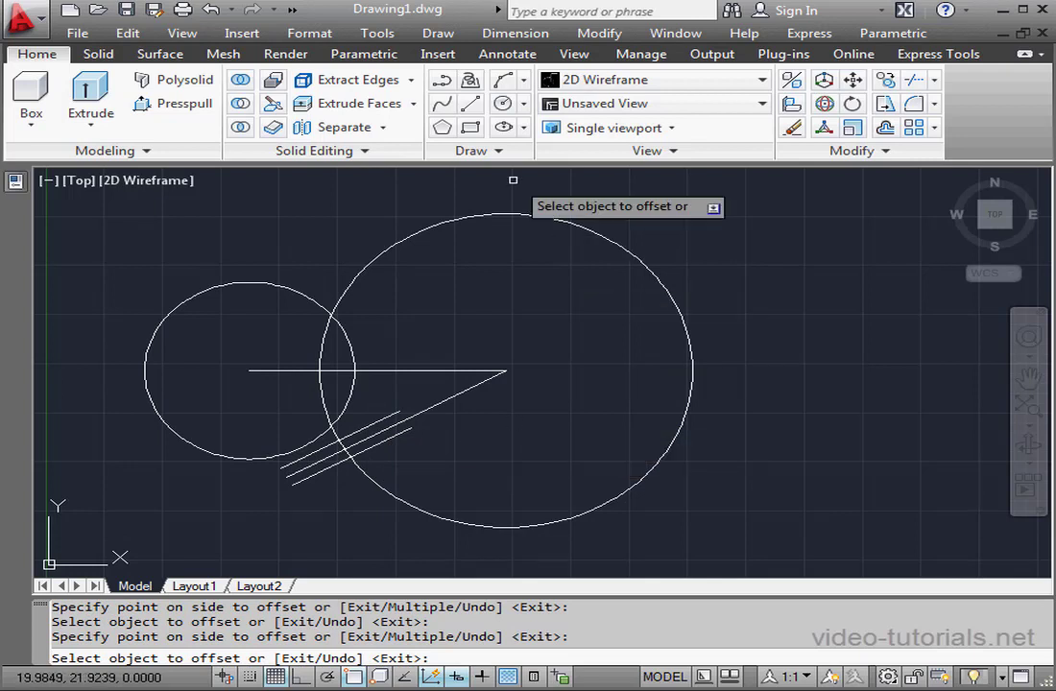
{"action": "left_click", "coordinate": [502, 106]}
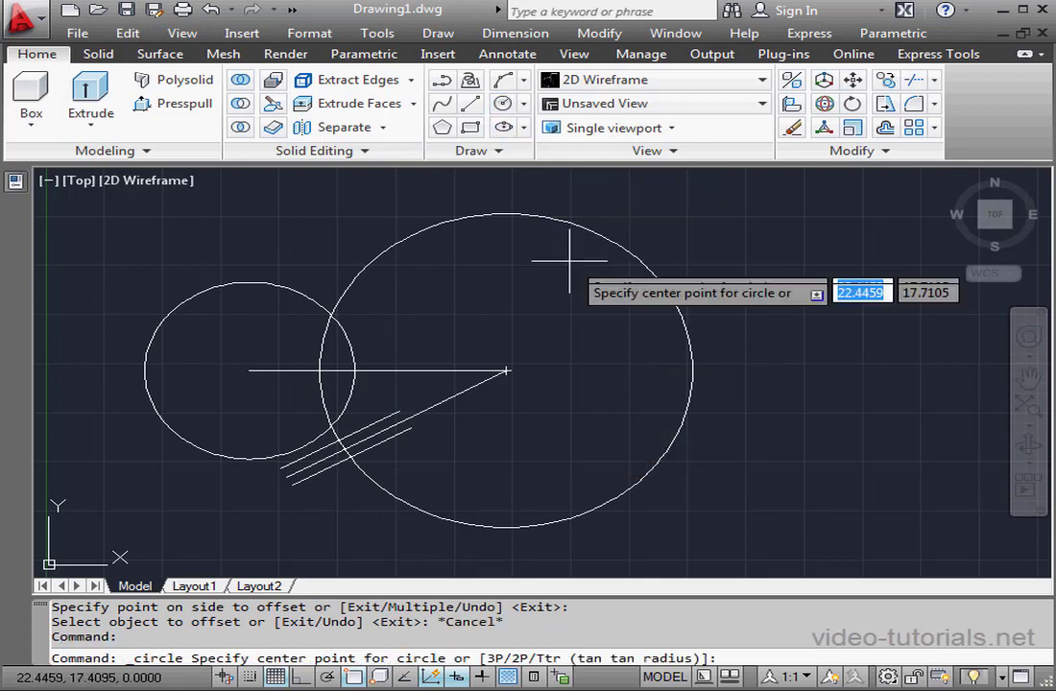
{"action": "left_click", "coordinate": [407, 422]}
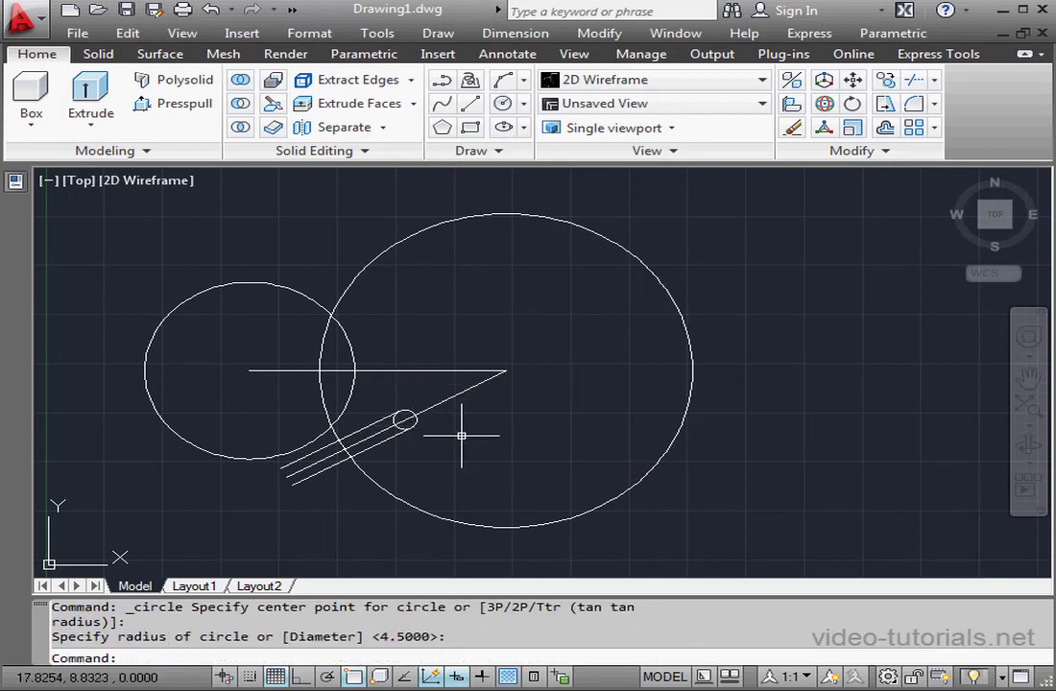
Trim the circles and offset lines into the left notch and a round-ended slot
{"action": "left_click", "coordinate": [915, 81]}
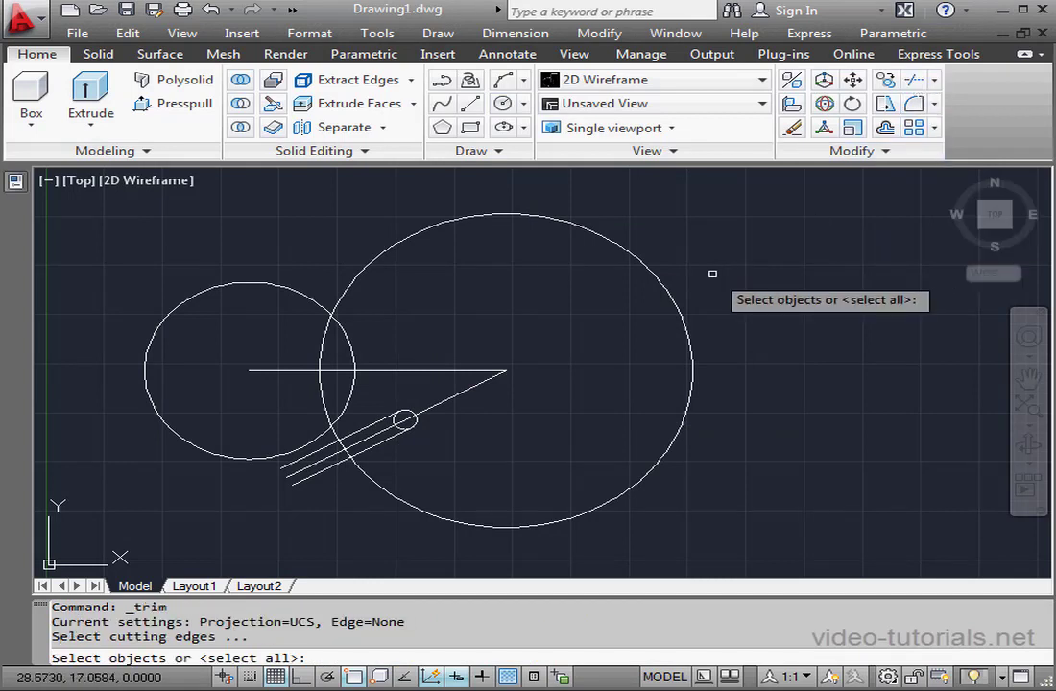
{"action": "key", "text": "Return"}
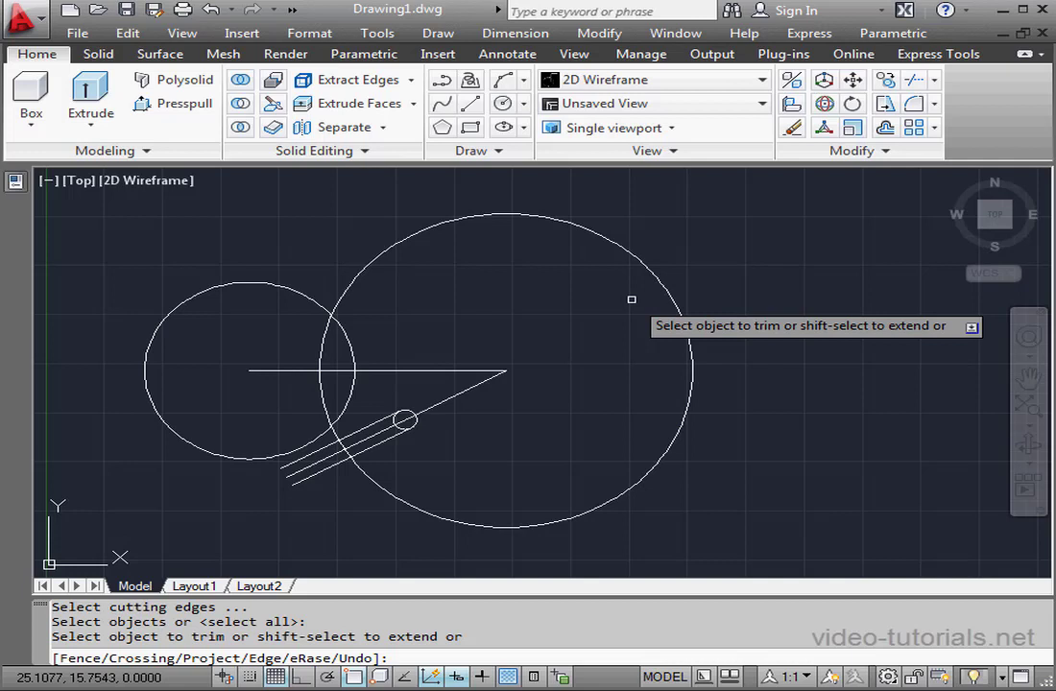
{"action": "left_click", "coordinate": [306, 298]}
{"action": "left_click", "coordinate": [321, 343]}
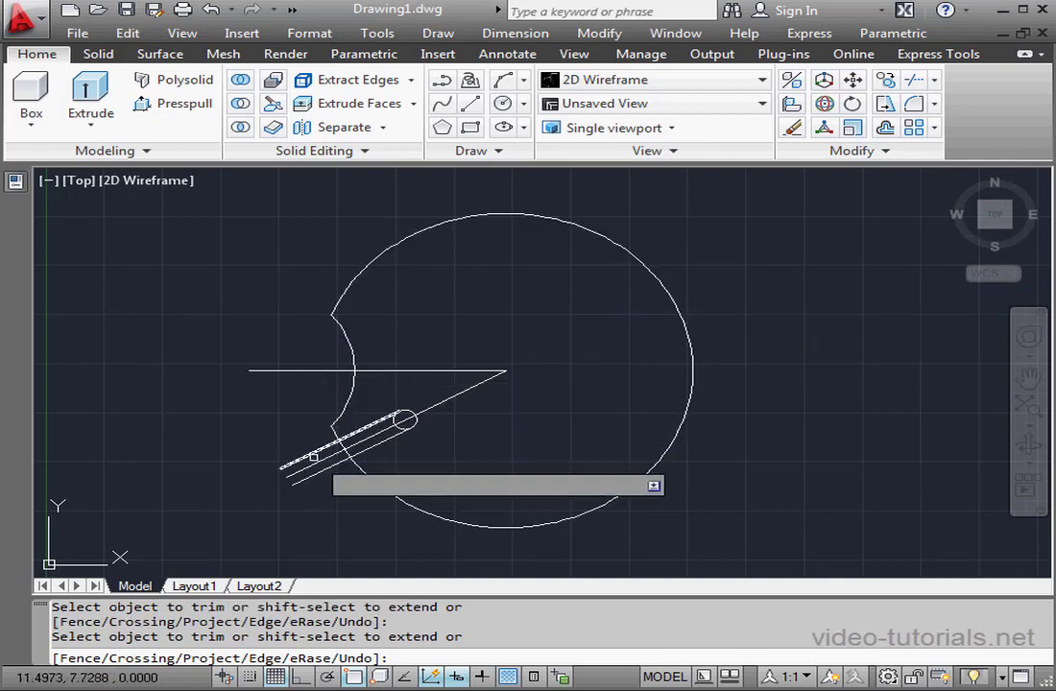
{"action": "left_click", "coordinate": [312, 454]}
{"action": "left_click", "coordinate": [319, 462]}
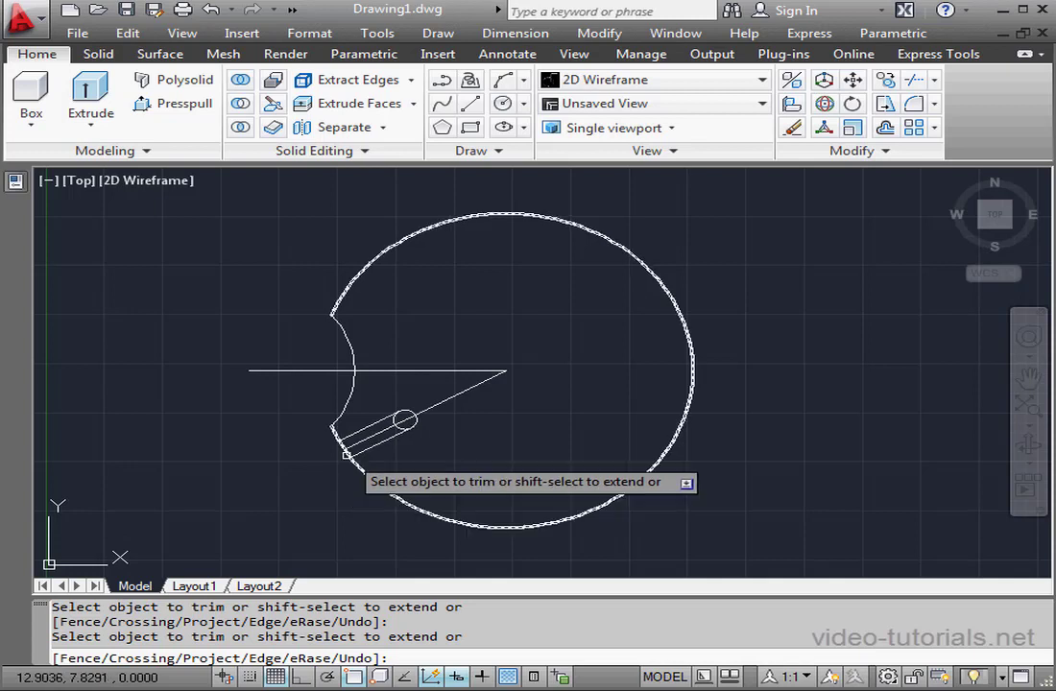
{"action": "left_click", "coordinate": [344, 451]}
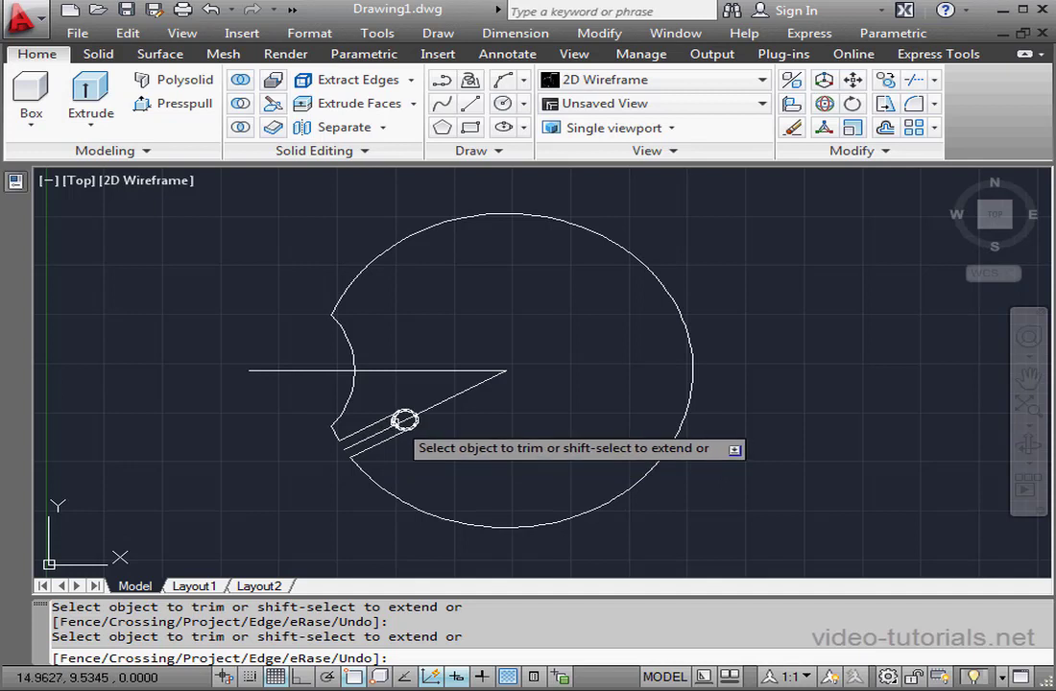
{"action": "left_click", "coordinate": [400, 425]}
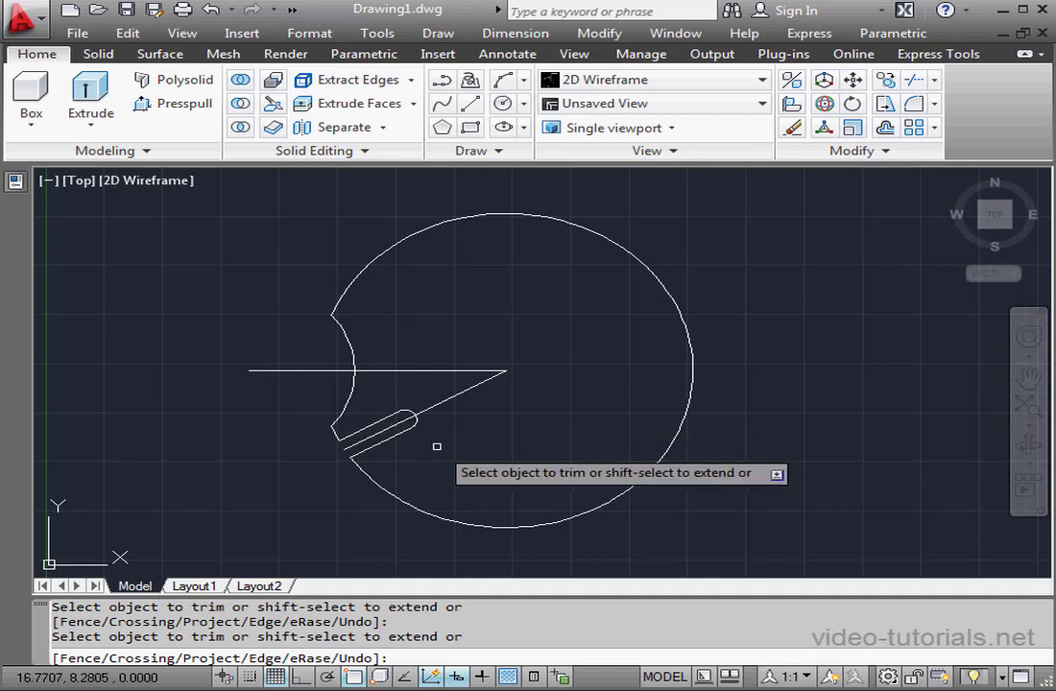
Erase the horizontal and slanted construction lines with Trim's eRase option
{"action": "right_click", "coordinate": [524, 417]}
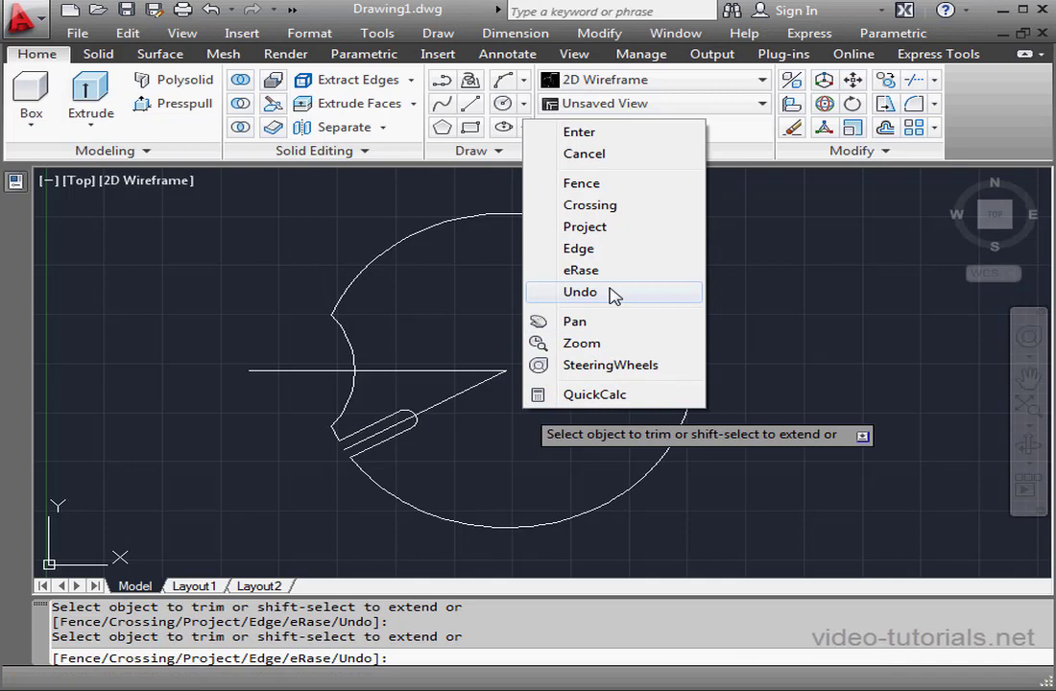
{"action": "left_click", "coordinate": [602, 273]}
{"action": "left_click", "coordinate": [523, 347]}
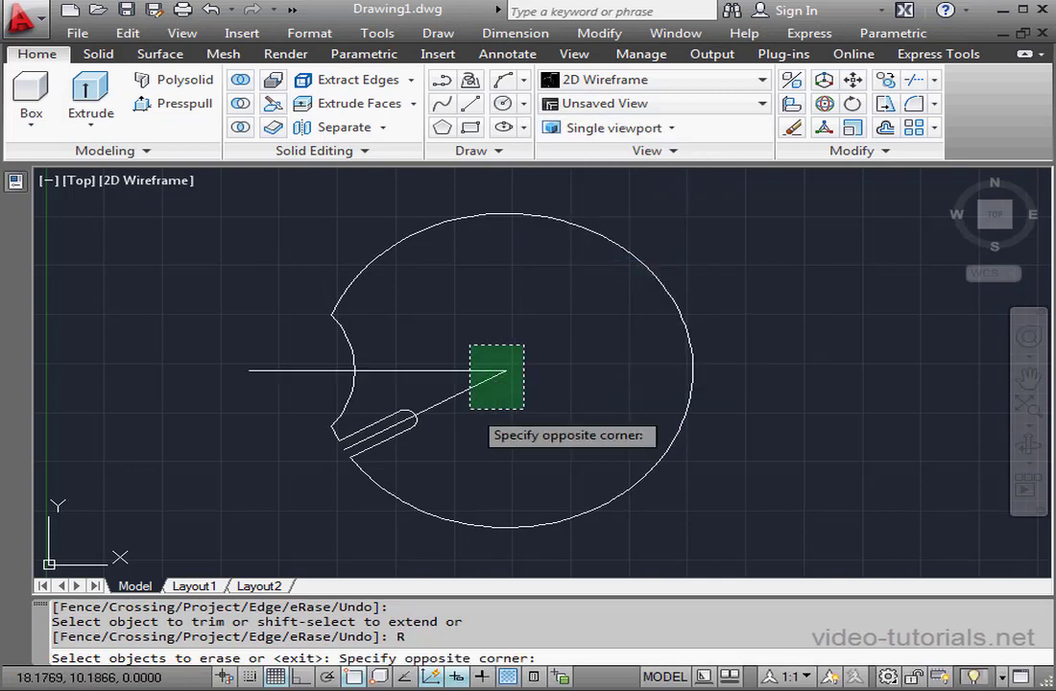
{"action": "left_click", "coordinate": [432, 446]}
{"action": "left_click", "coordinate": [404, 436]}
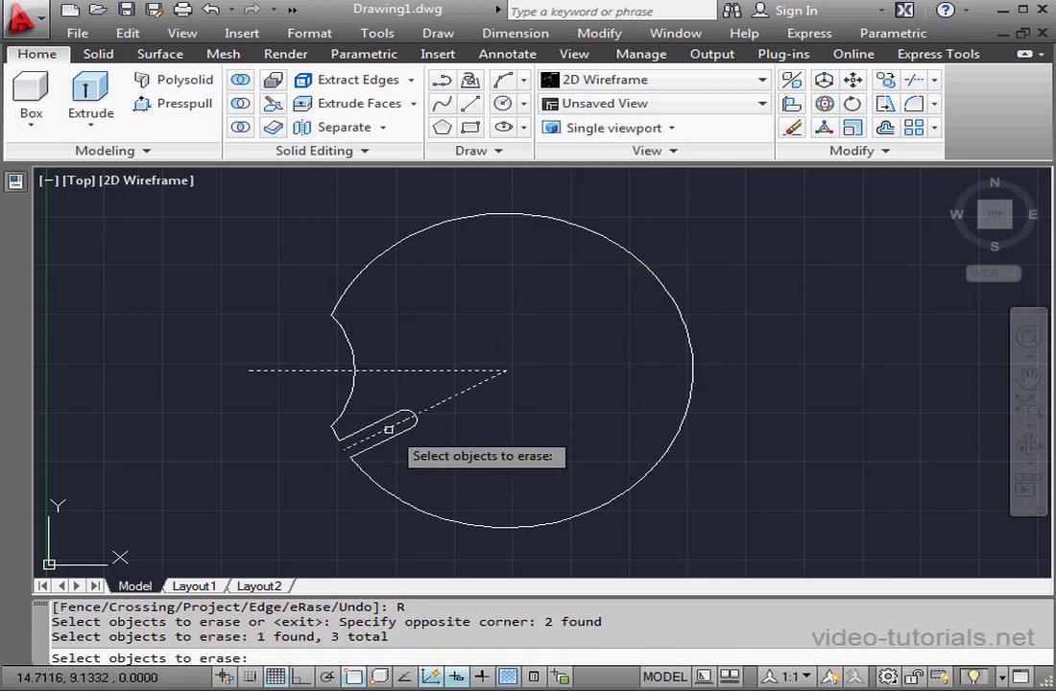
{"action": "key", "text": "Return"}
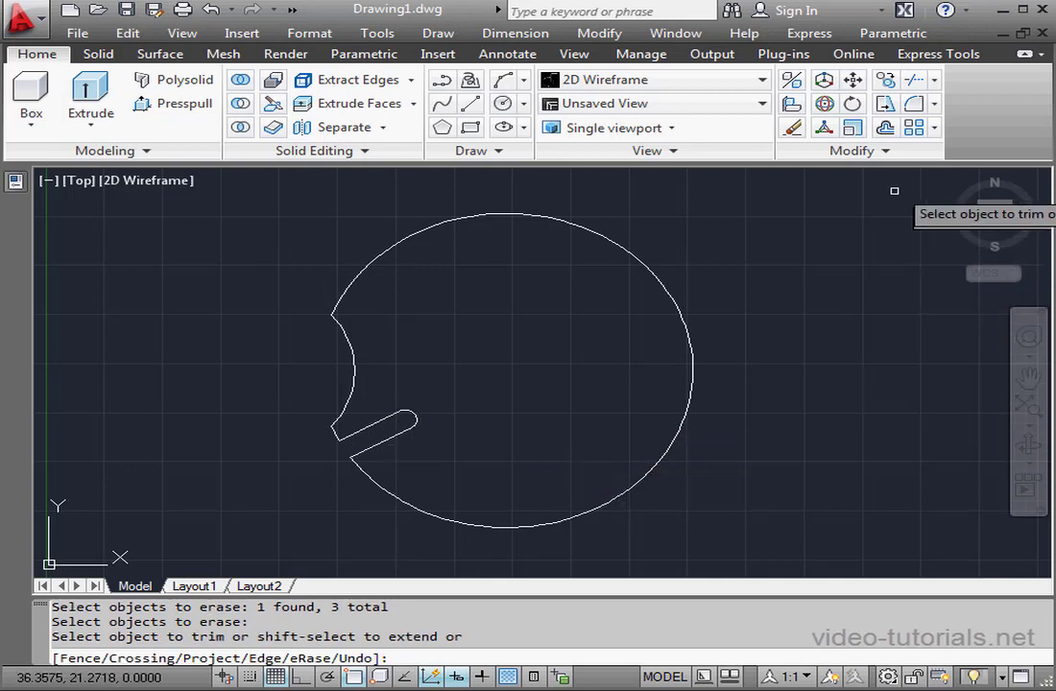
Polar-array the slot and edge cutout into 6 copies around the circle's centre
{"action": "left_click", "coordinate": [935, 133]}
{"action": "left_click", "coordinate": [915, 232]}
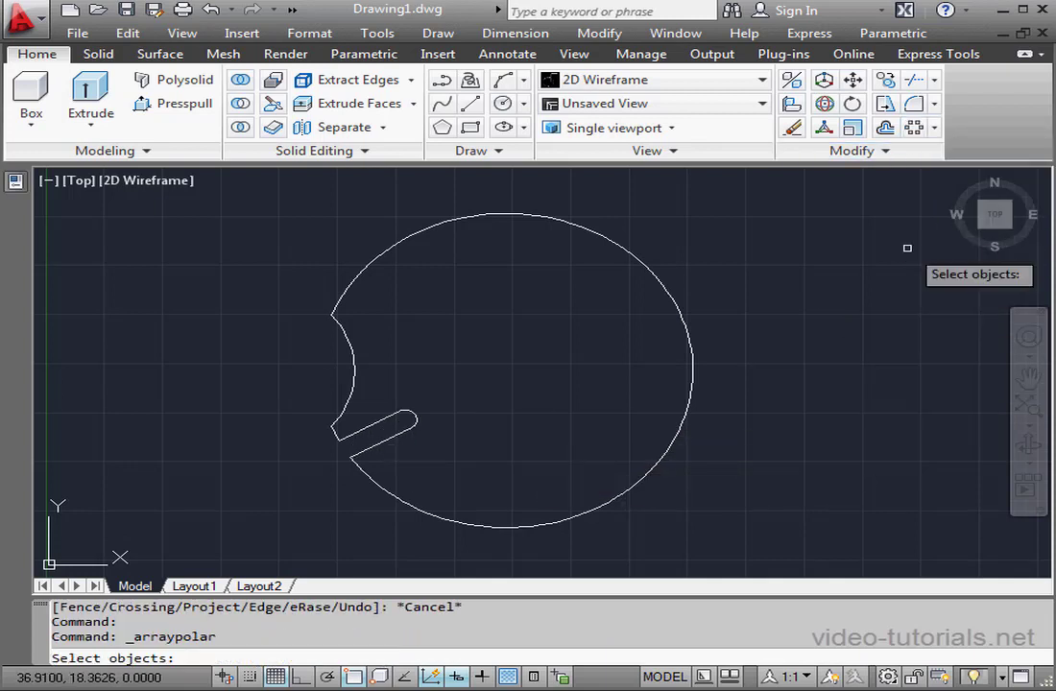
{"action": "left_click", "coordinate": [468, 429]}
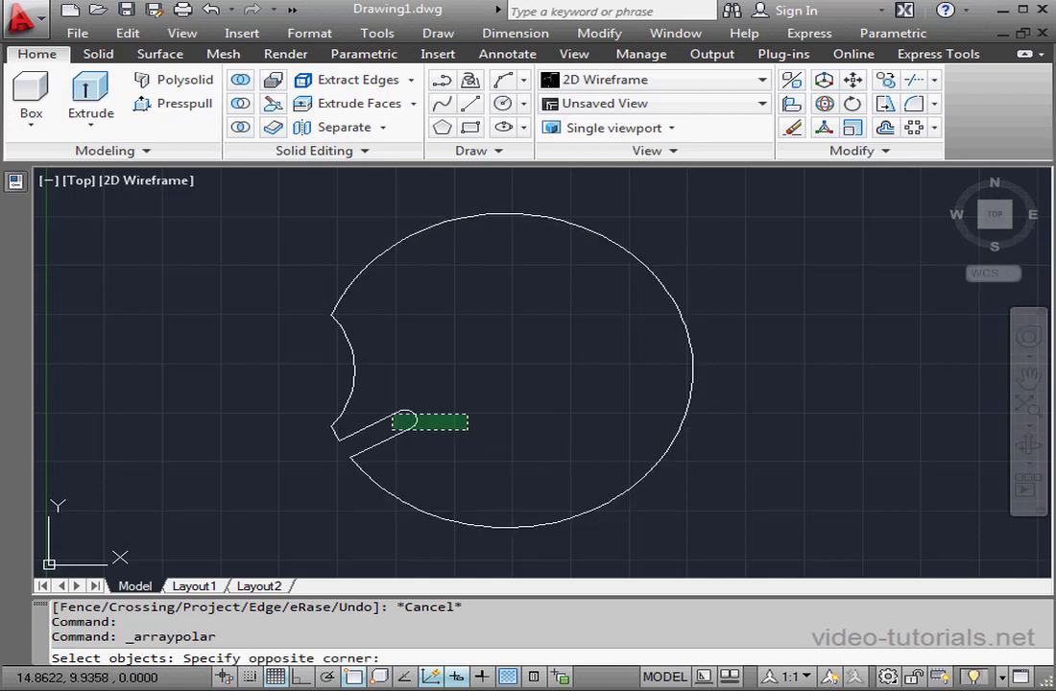
{"action": "left_click", "coordinate": [348, 375]}
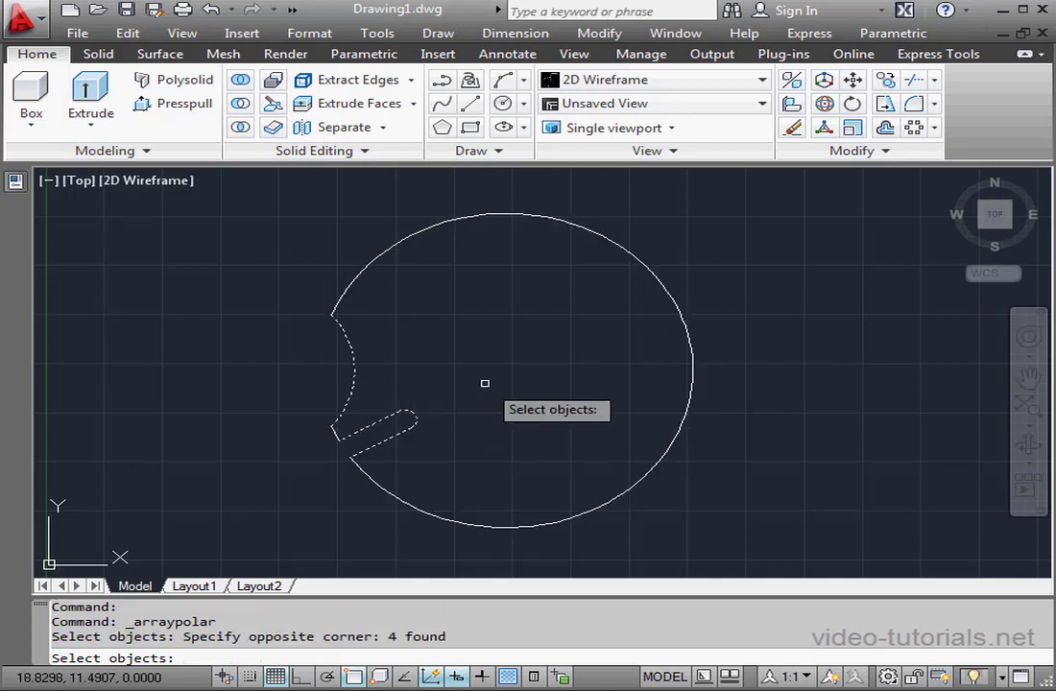
{"action": "key", "text": "Return"}
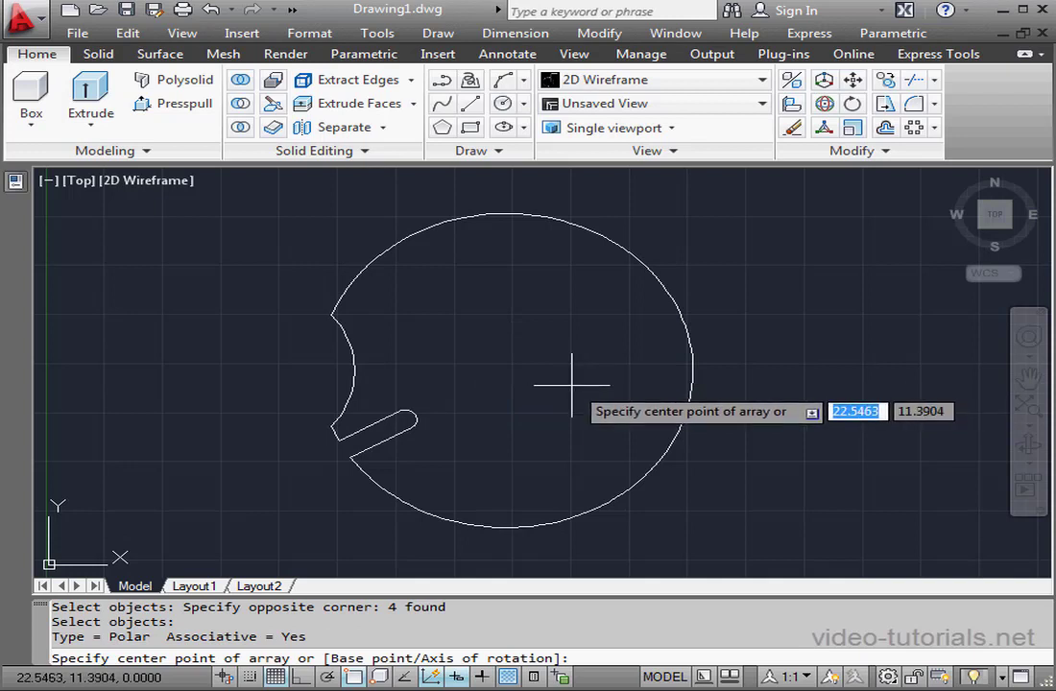
{"action": "left_click", "coordinate": [506, 370]}
{"action": "type", "text": "6"}
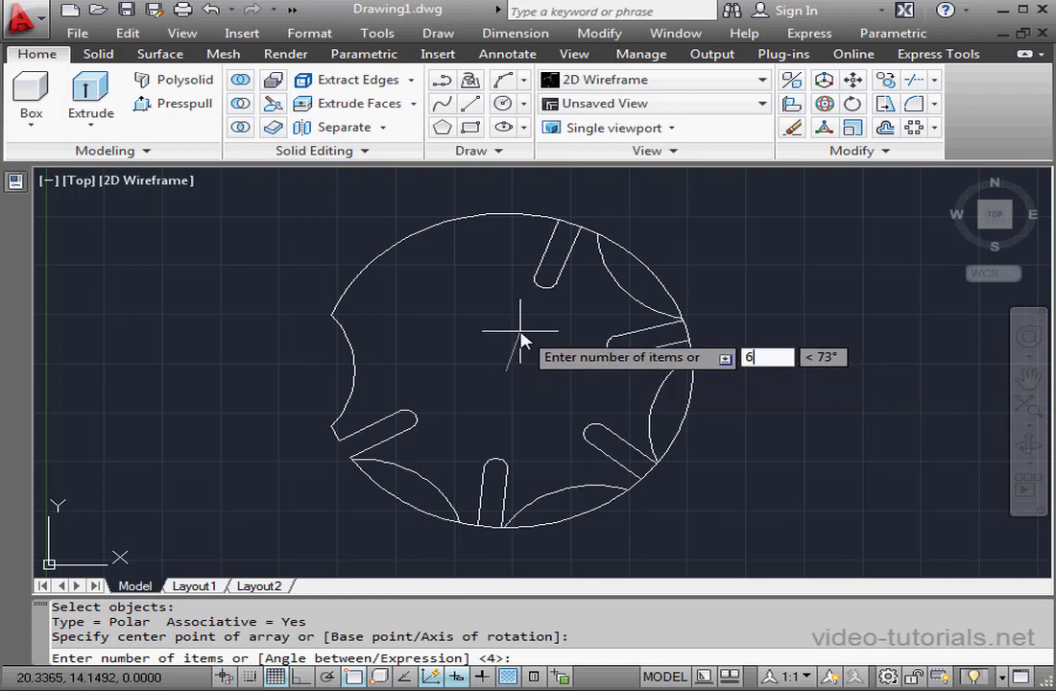
{"action": "key", "text": "Return"}
{"action": "key", "text": "Return"}
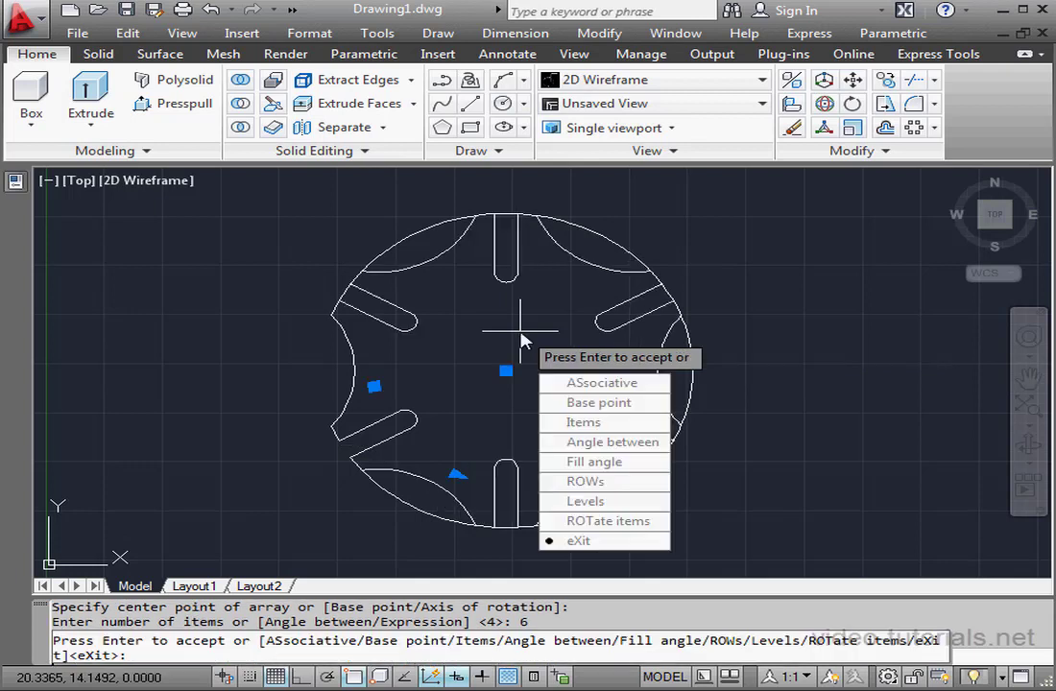
{"action": "key", "text": "Escape"}
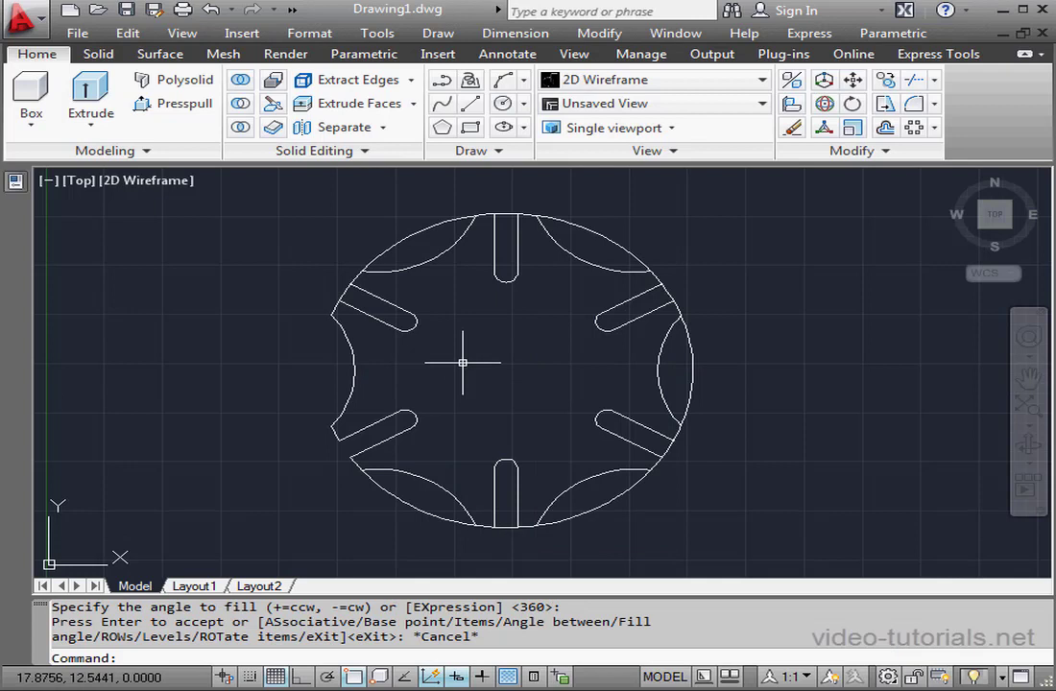
Trim away the five outer circle arcs left between the cutouts
{"action": "left_click", "coordinate": [917, 79]}
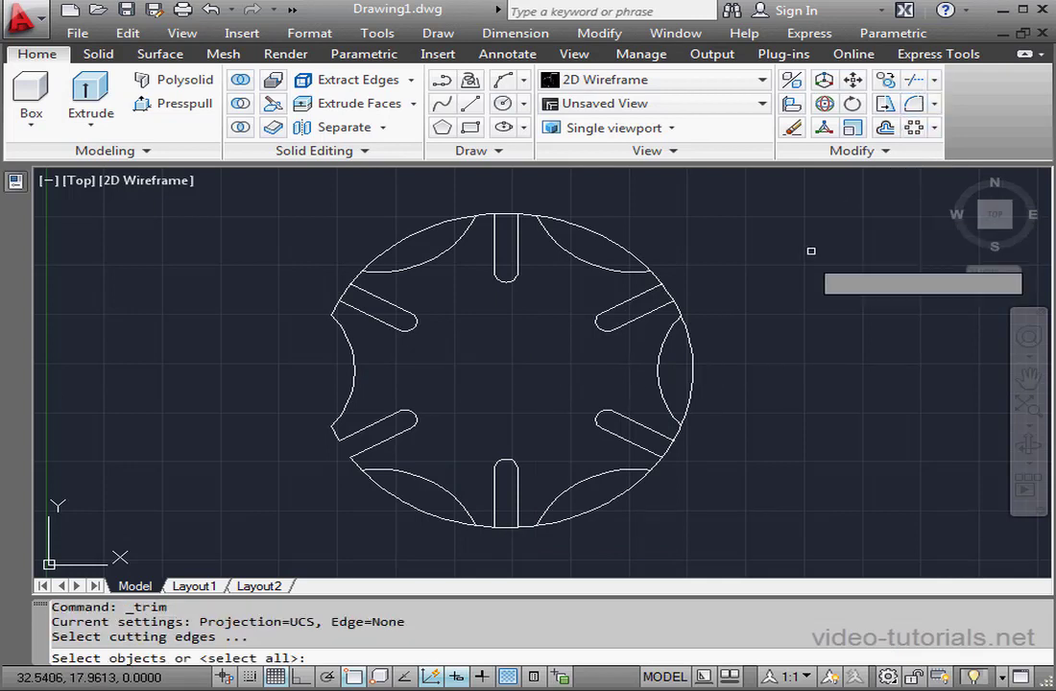
{"action": "key", "text": "Return"}
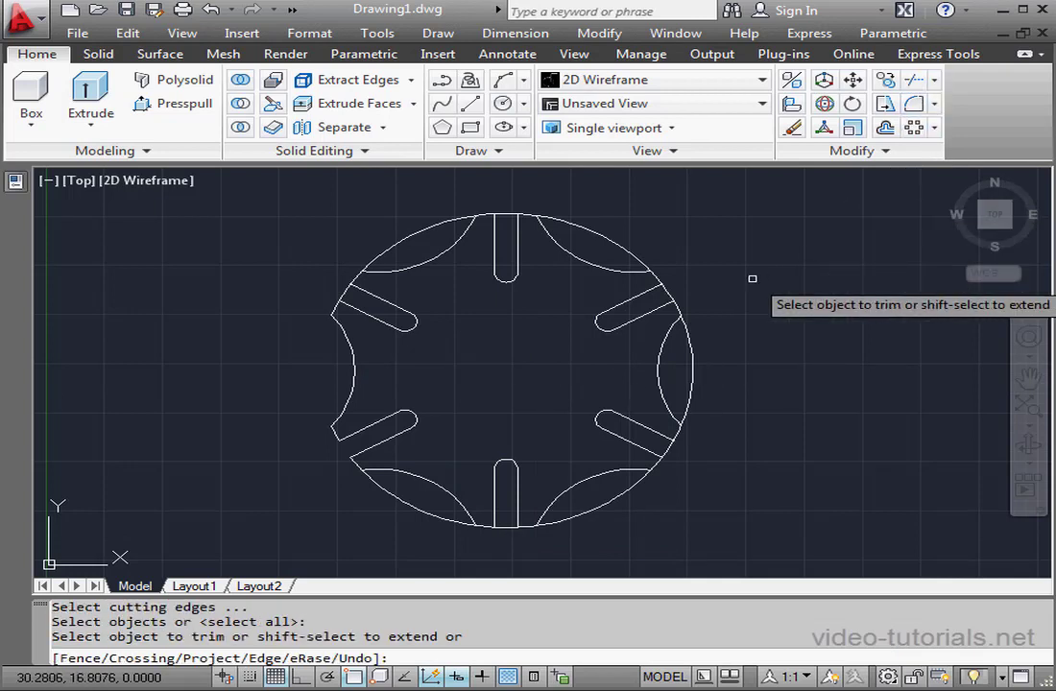
{"action": "left_click", "coordinate": [623, 248]}
{"action": "left_click", "coordinate": [442, 227]}
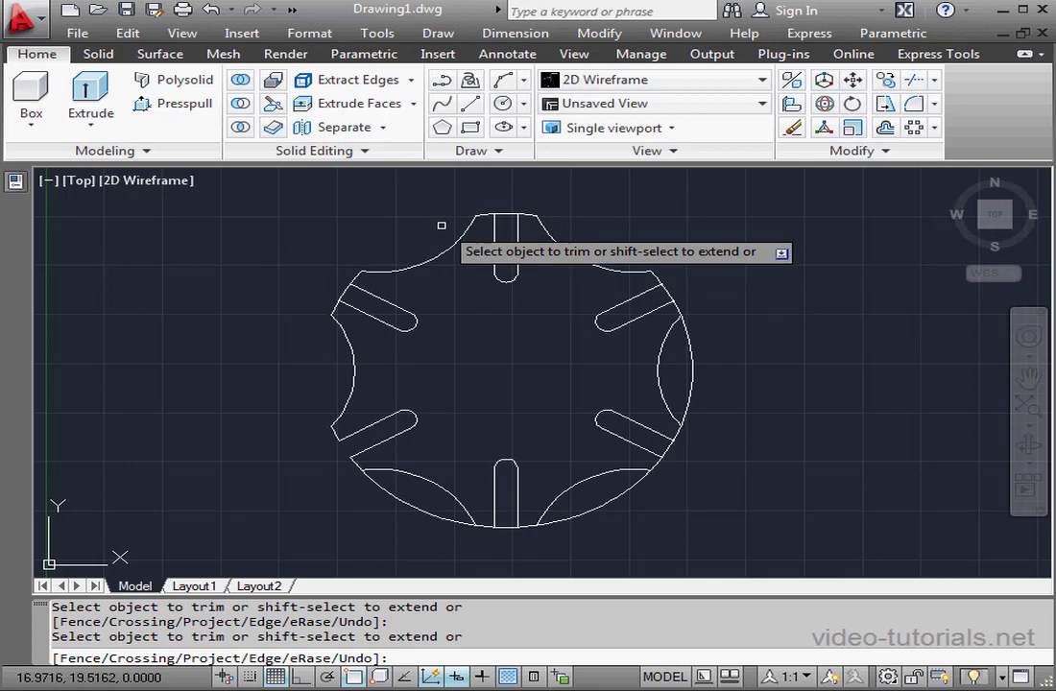
{"action": "left_click", "coordinate": [691, 344]}
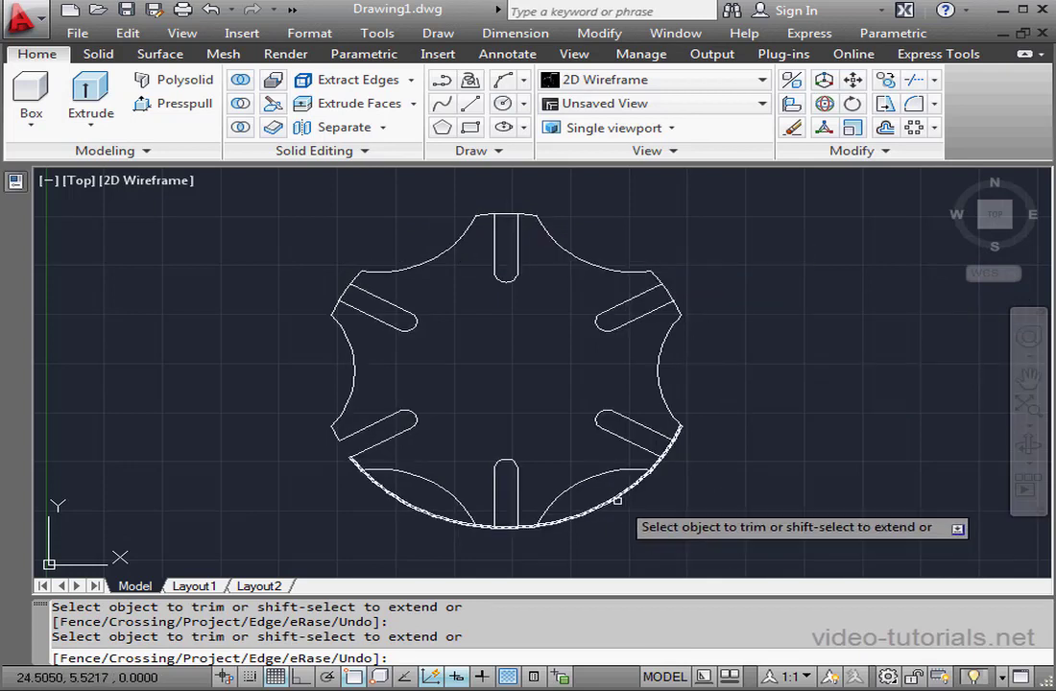
{"action": "left_click", "coordinate": [615, 501]}
{"action": "left_click", "coordinate": [408, 501]}
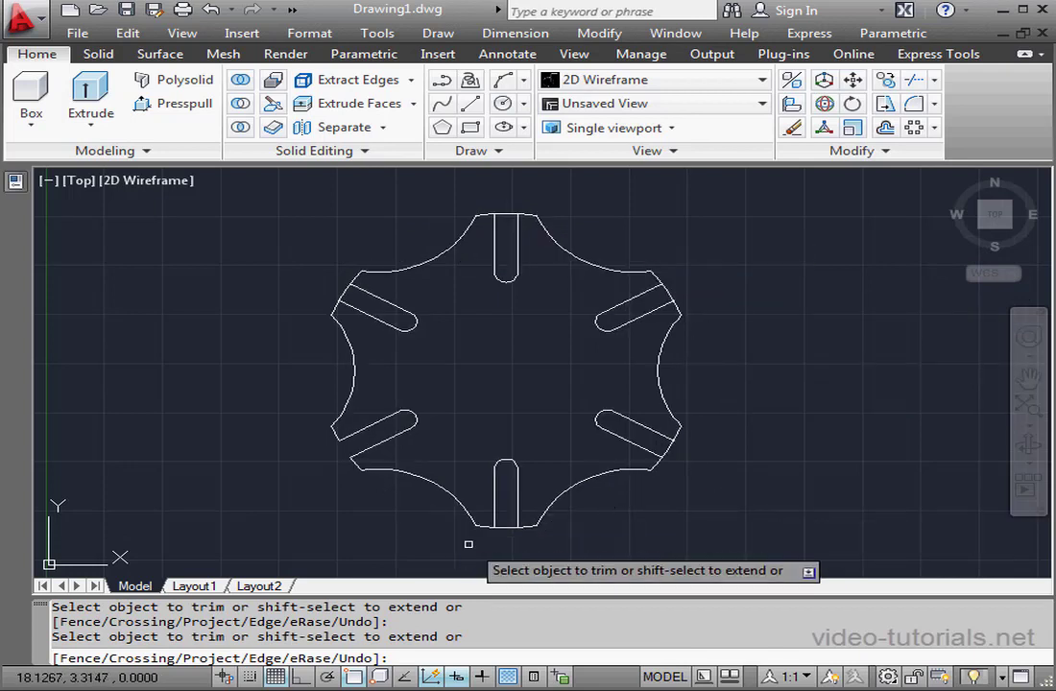
{"action": "key", "text": "Escape"}
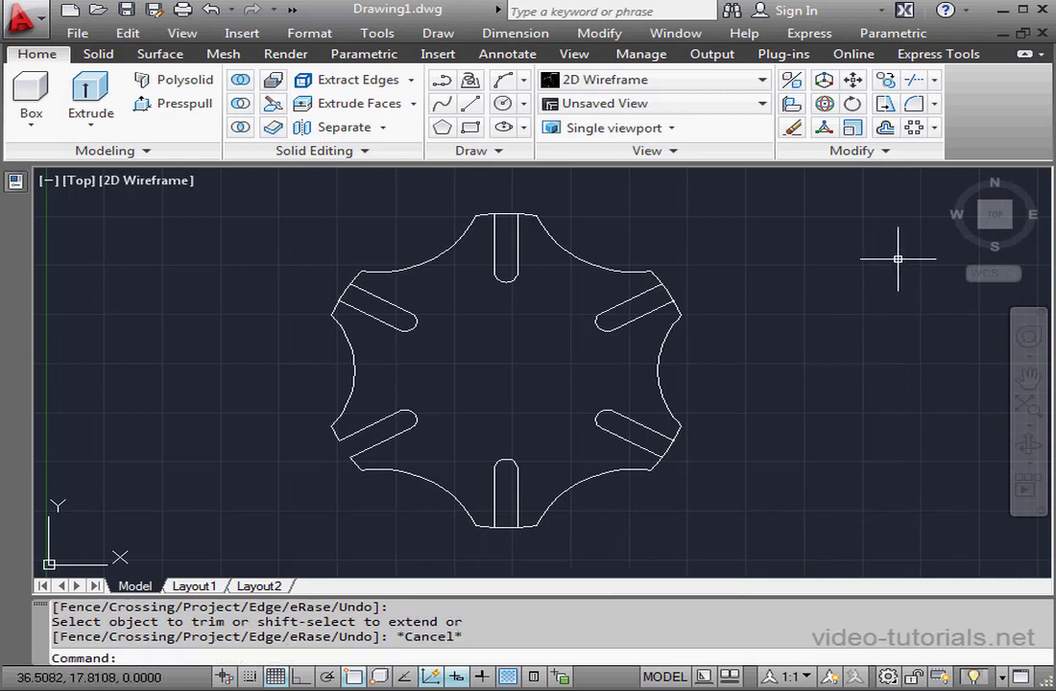
Trim the segments closing the four remaining slot mouths so they open at the rim
{"action": "left_click", "coordinate": [791, 80]}
{"action": "key", "text": "Return"}
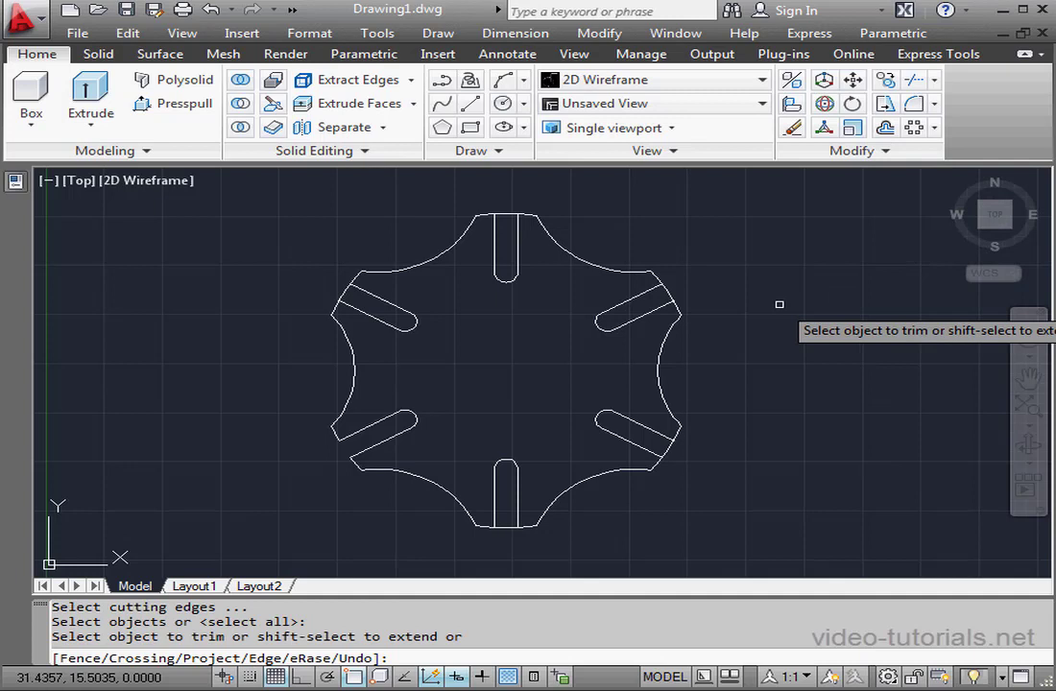
{"action": "left_click", "coordinate": [672, 295]}
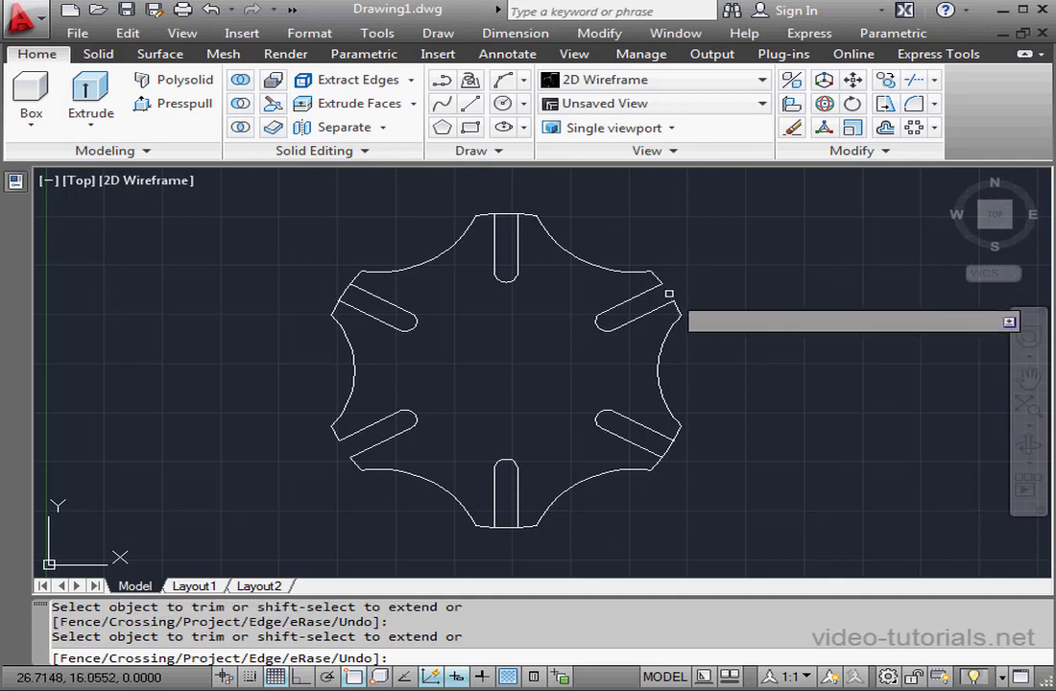
{"action": "left_click", "coordinate": [510, 217]}
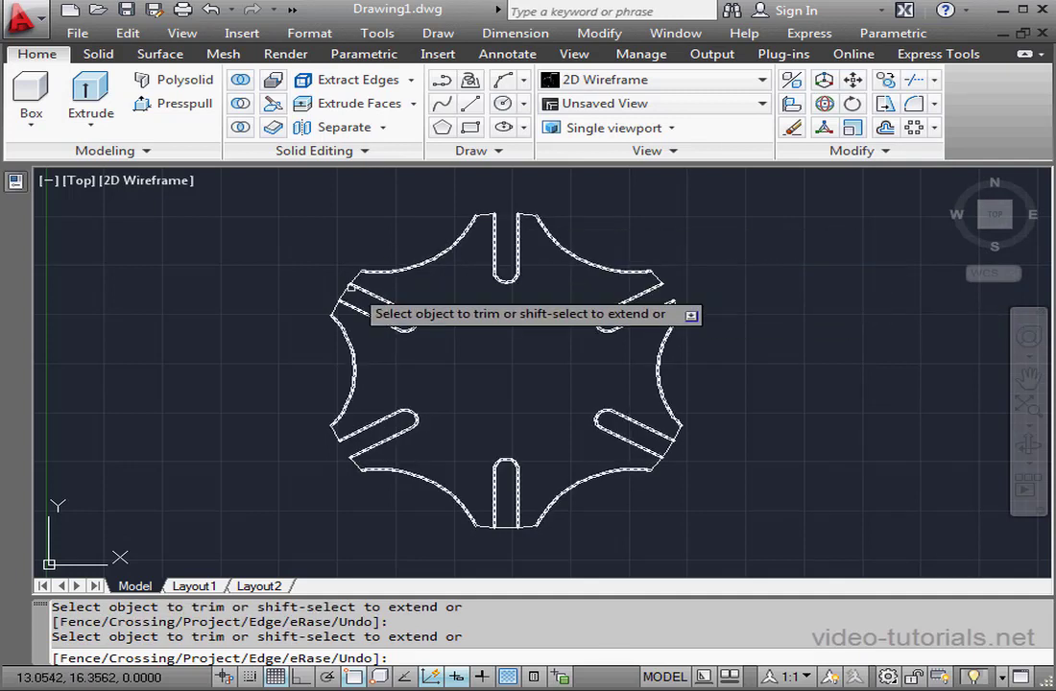
{"action": "left_click", "coordinate": [672, 439]}
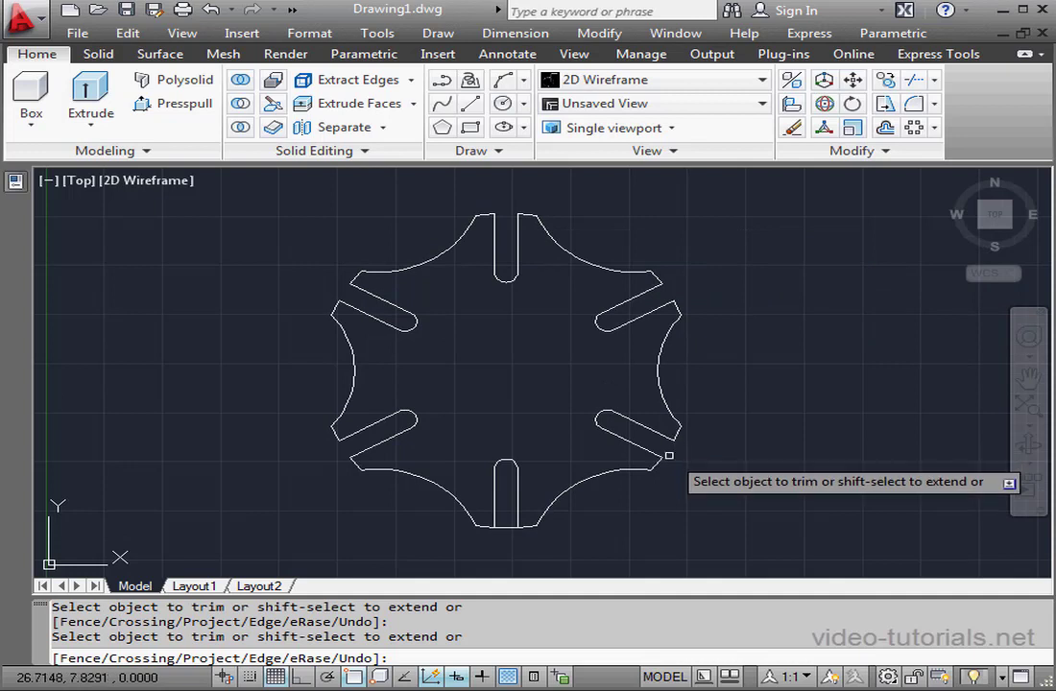
{"action": "left_click", "coordinate": [509, 528]}
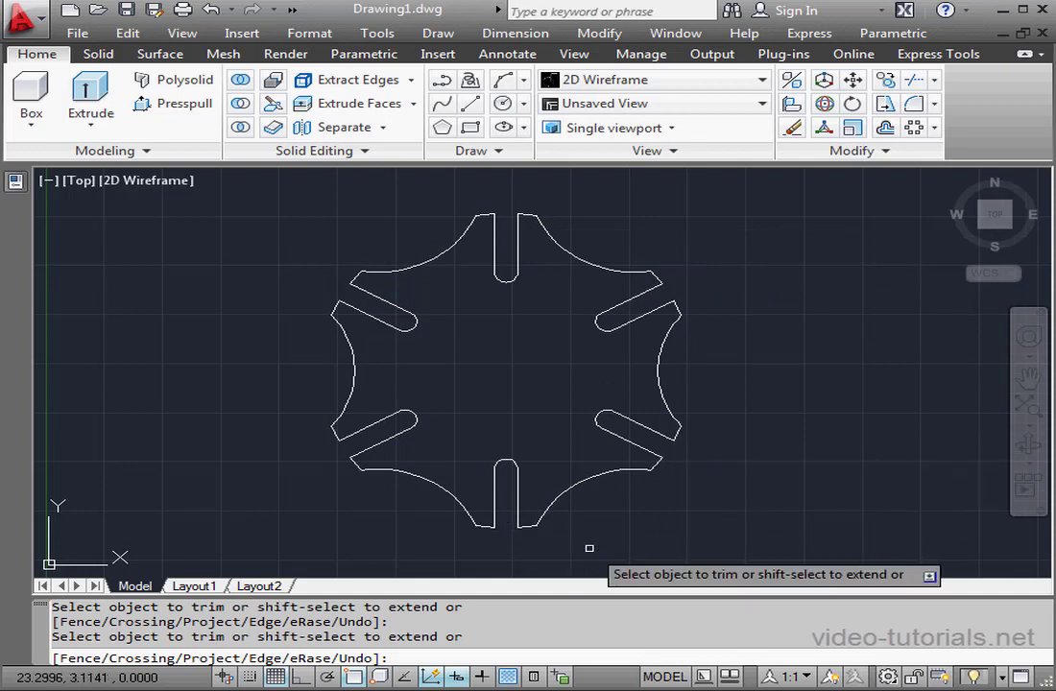
{"action": "key", "text": "Escape"}
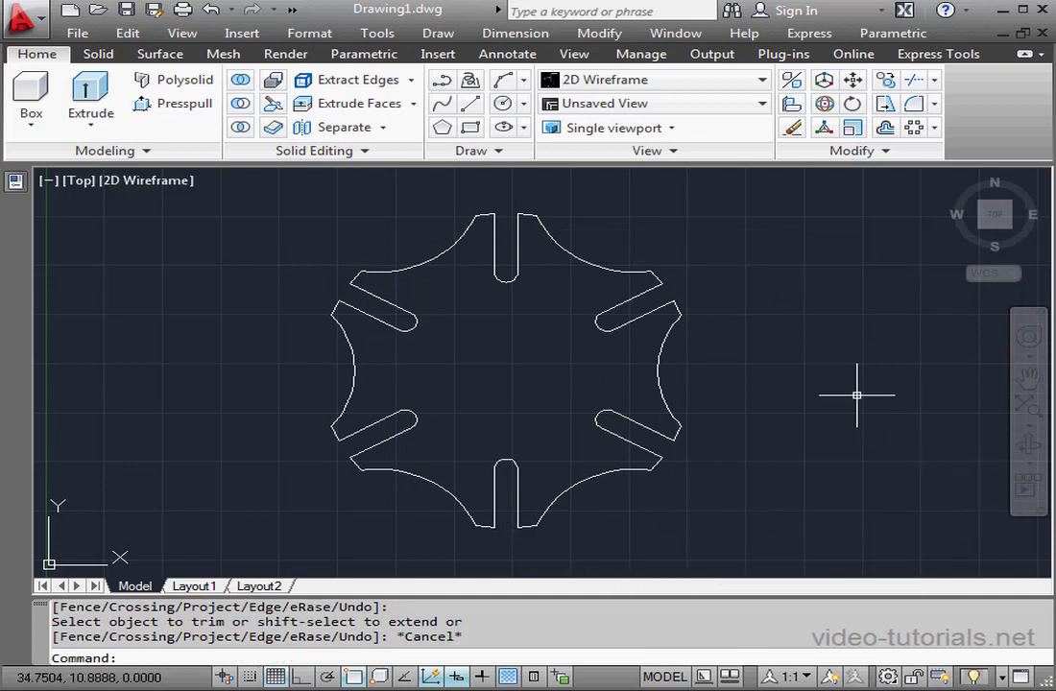
Explode the arrayed wheel outline into separate lines and arcs
{"action": "left_click", "coordinate": [887, 154]}
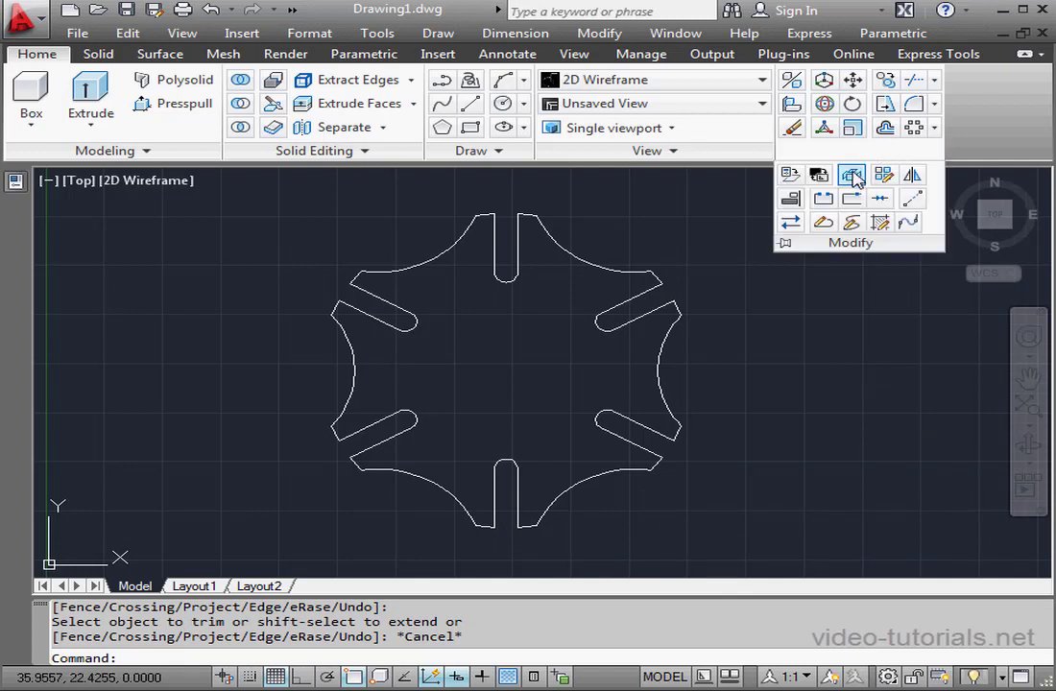
{"action": "left_click", "coordinate": [852, 176]}
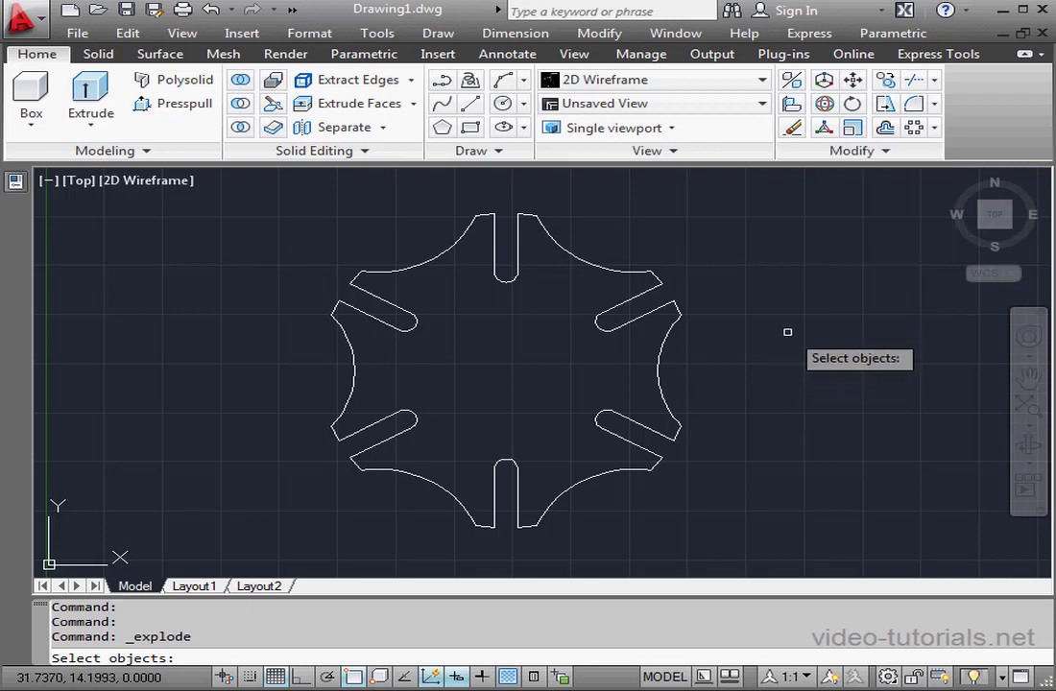
{"action": "left_click", "coordinate": [646, 314]}
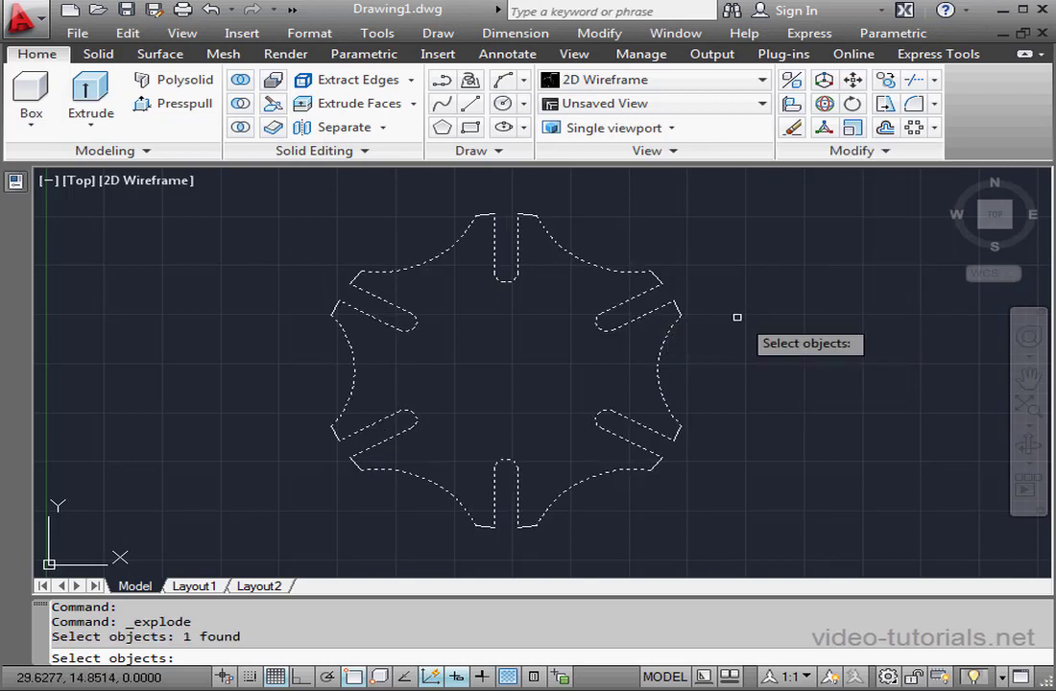
{"action": "key", "text": "Return"}
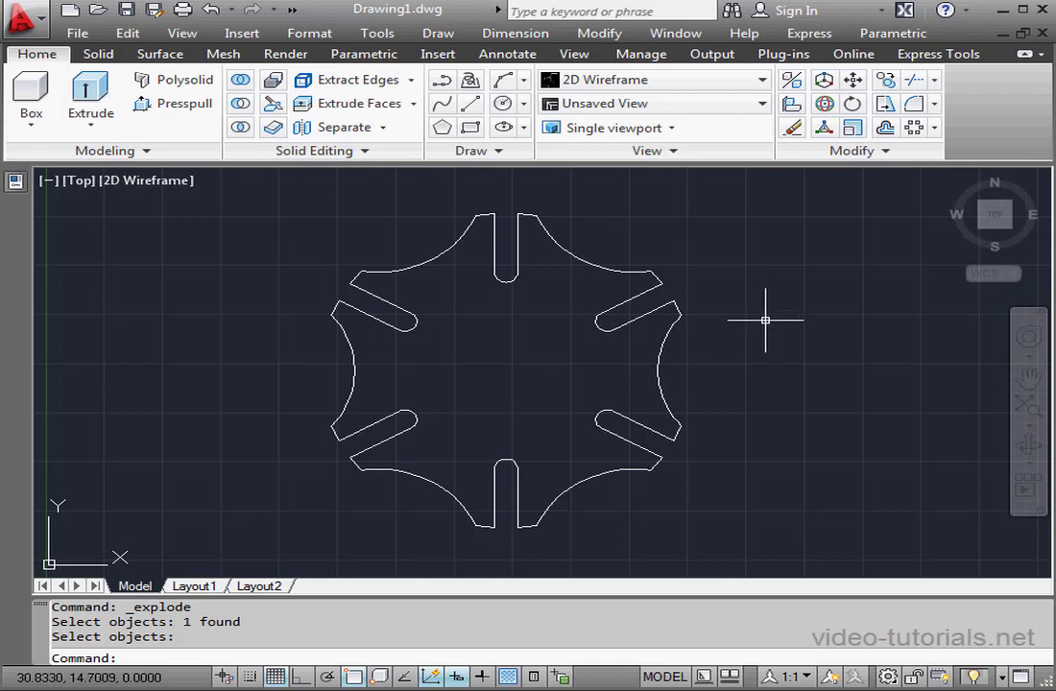
Join all outline pieces into one polyline with PEDIT Multiple and zero fuzz
{"action": "left_click", "coordinate": [875, 151]}
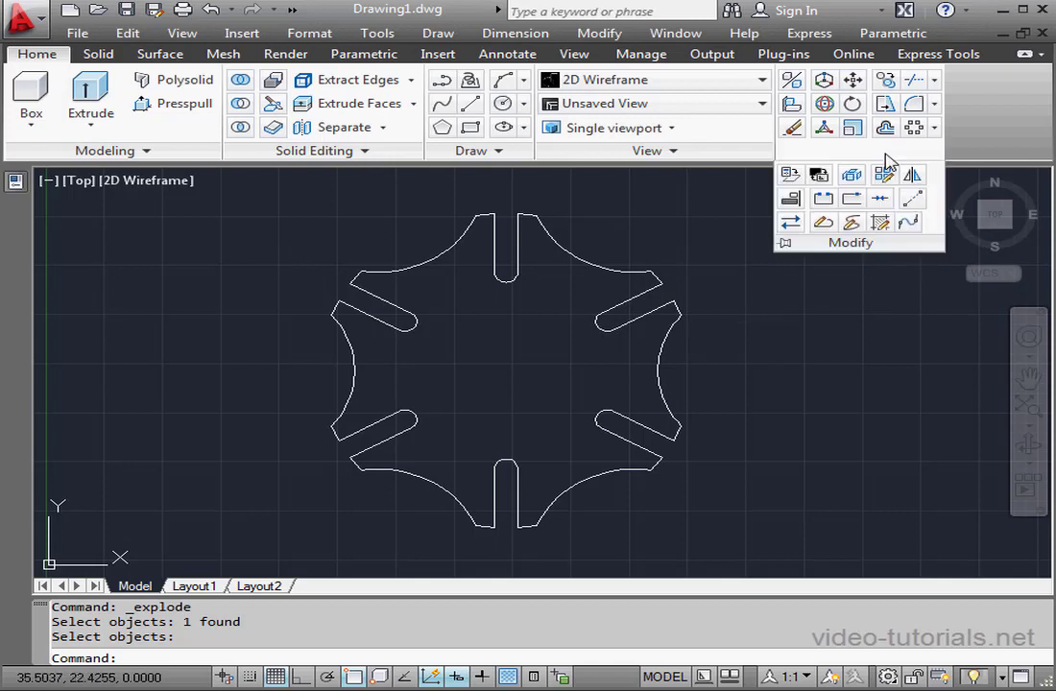
{"action": "left_click", "coordinate": [825, 222]}
{"action": "right_click", "coordinate": [751, 298]}
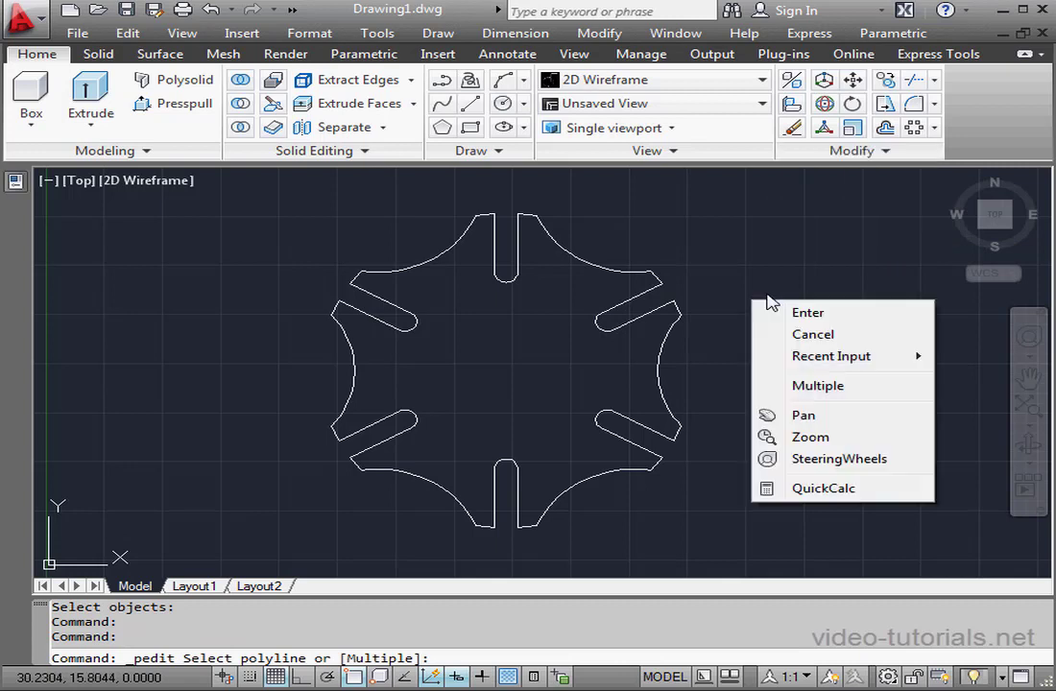
{"action": "left_click", "coordinate": [818, 386]}
{"action": "left_click", "coordinate": [777, 193]}
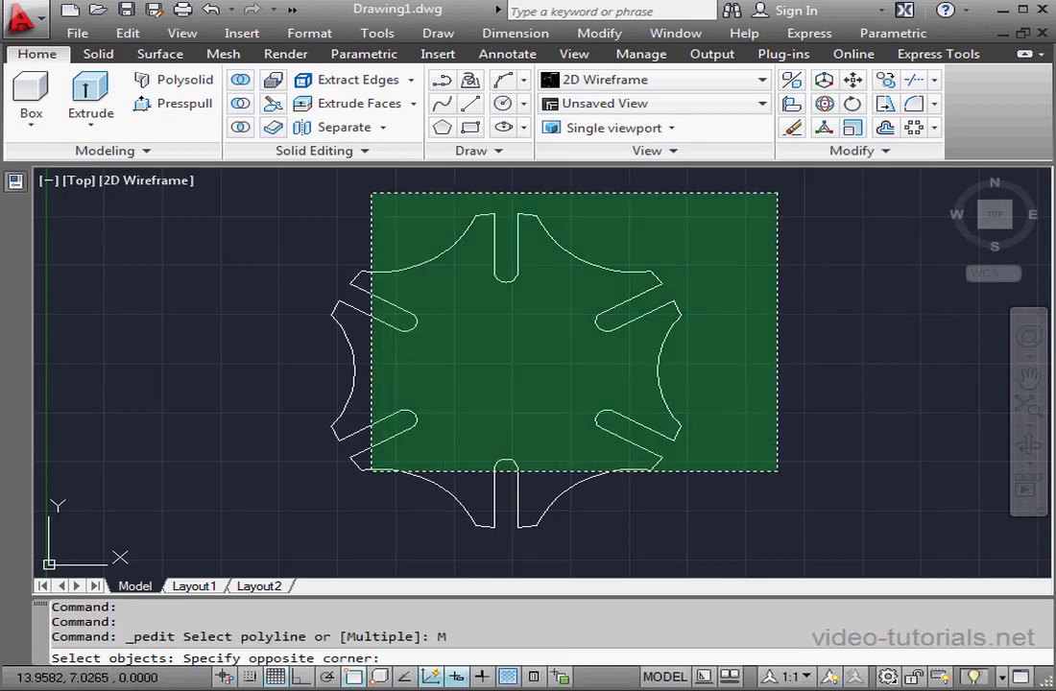
{"action": "left_click", "coordinate": [283, 542]}
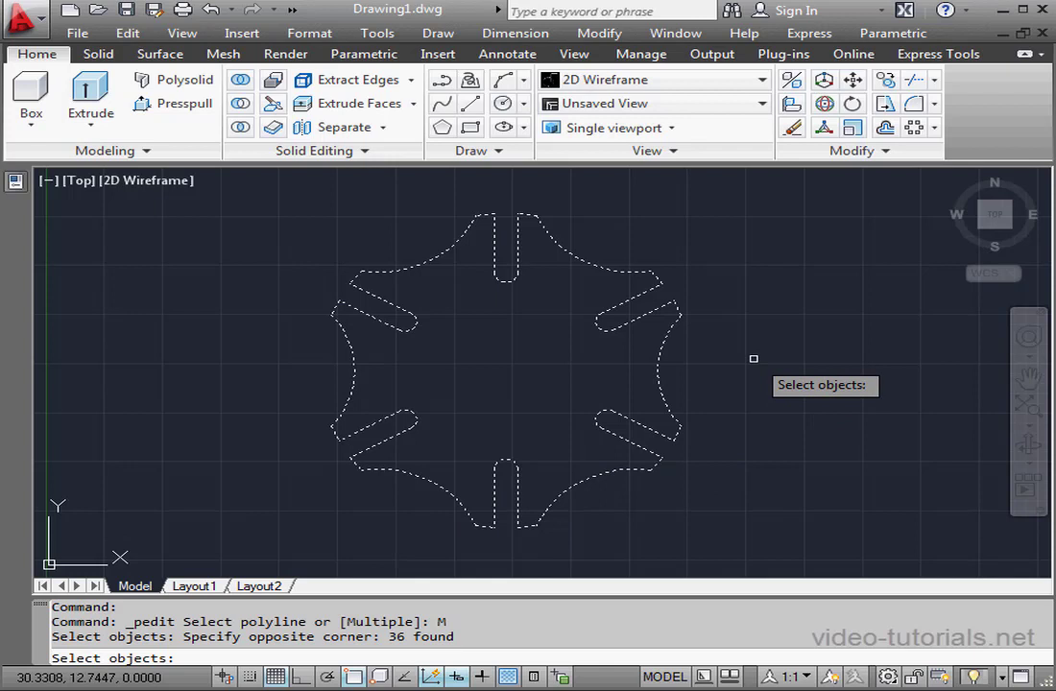
{"action": "key", "text": "Return"}
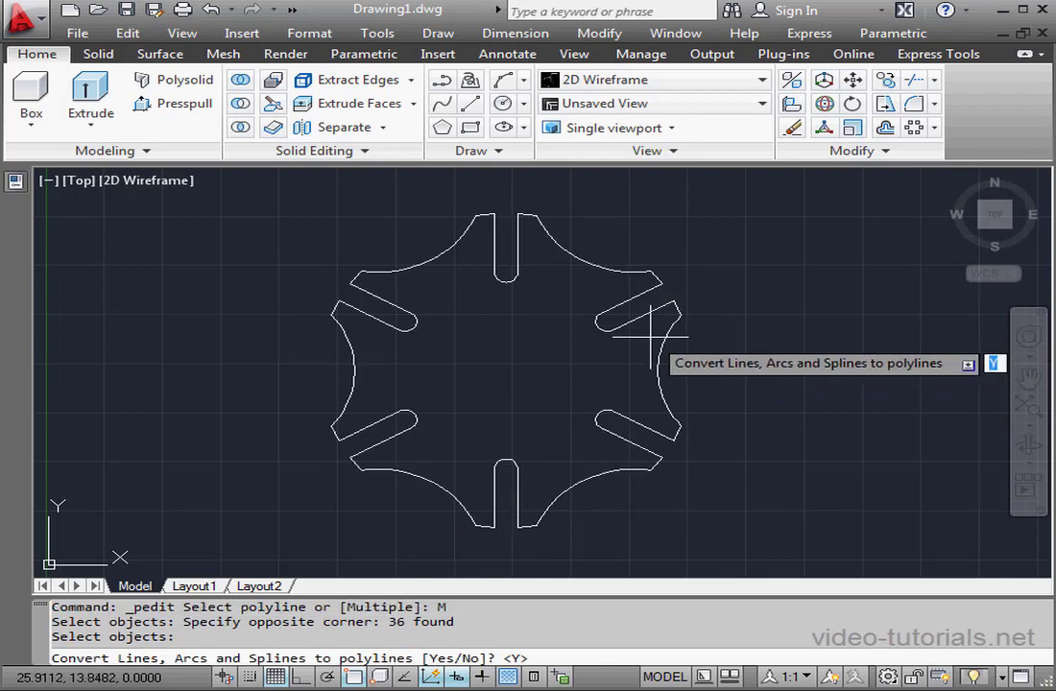
{"action": "key", "text": "Return"}
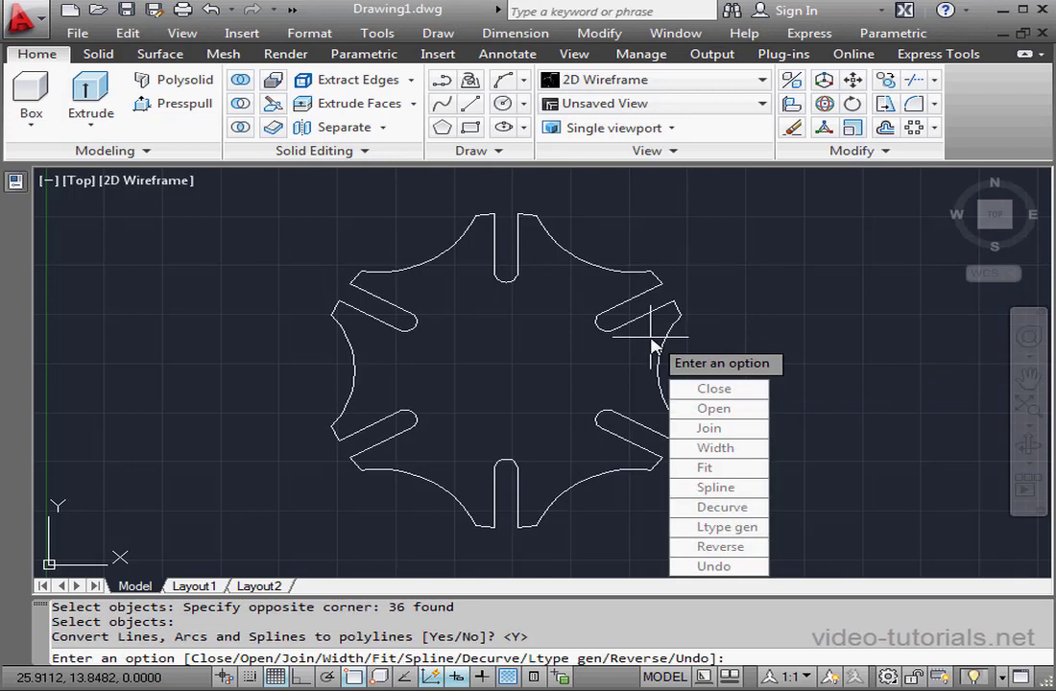
{"action": "left_click", "coordinate": [735, 430]}
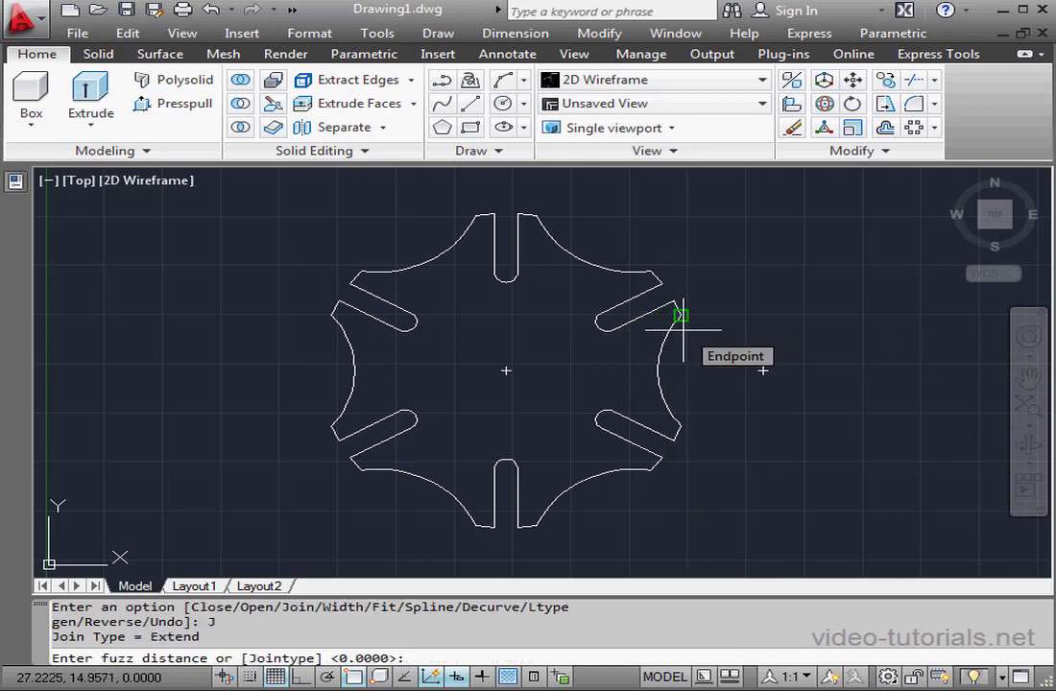
{"action": "key", "text": "Return"}
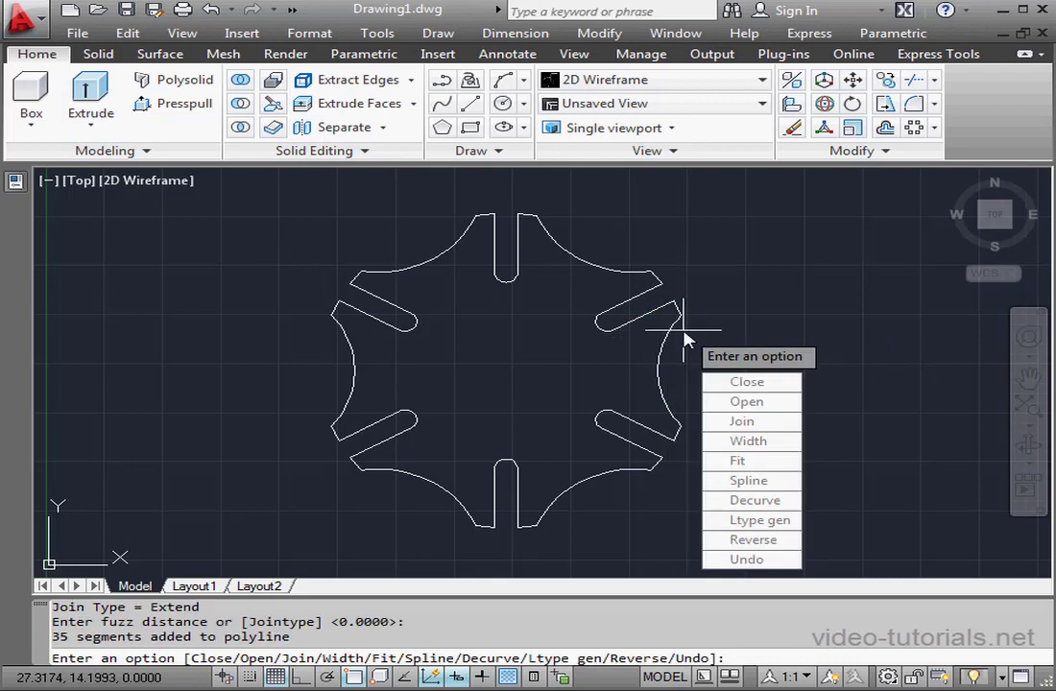
{"action": "key", "text": "Escape"}
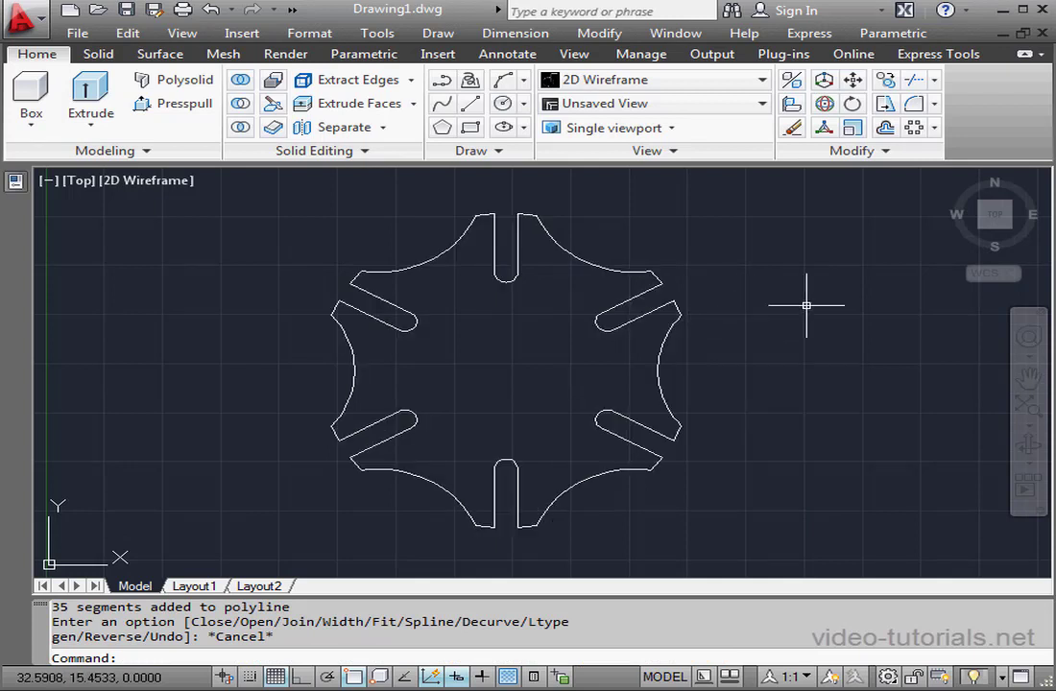
In SW Isometric view, extrude the wheel outline 1 unit into a plate
{"action": "left_click", "coordinate": [980, 228]}
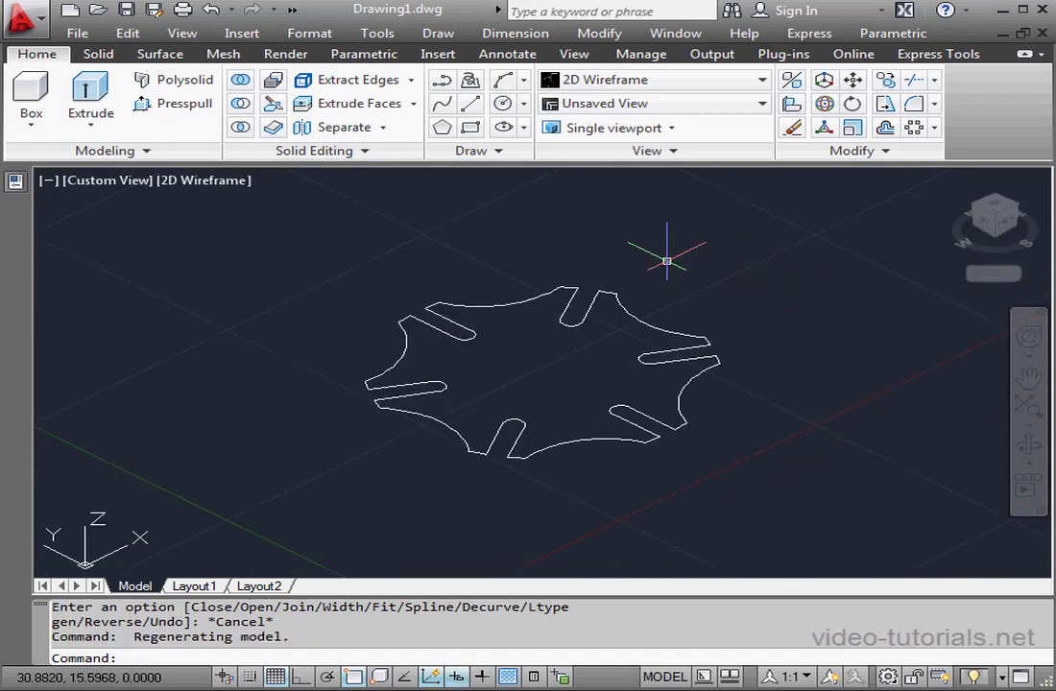
{"action": "left_click", "coordinate": [90, 96]}
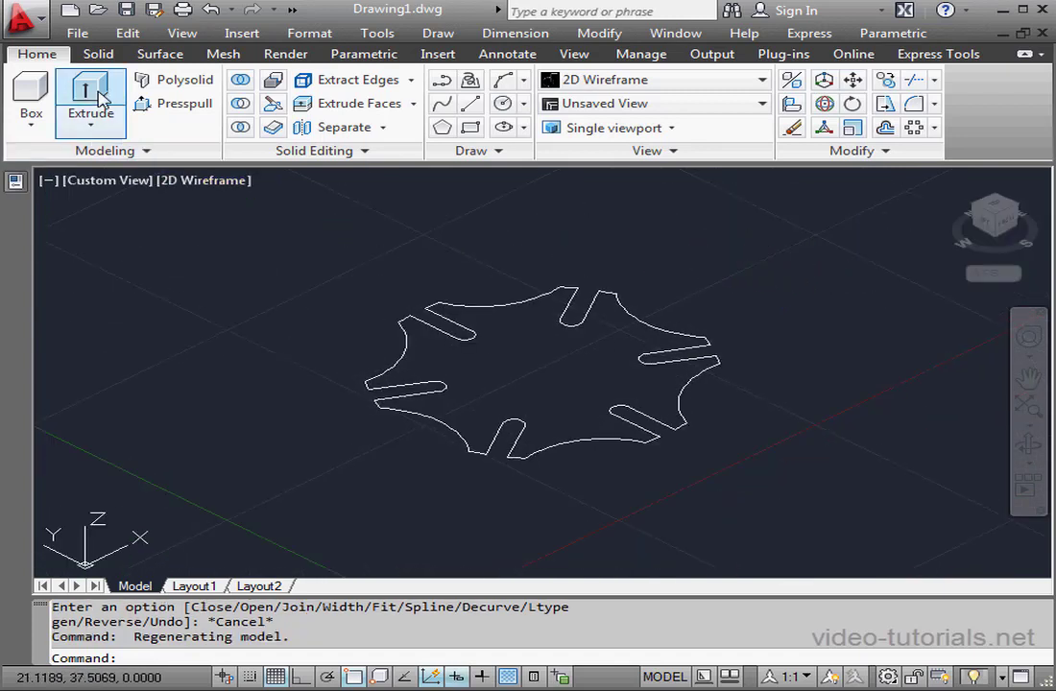
{"action": "left_click", "coordinate": [373, 380]}
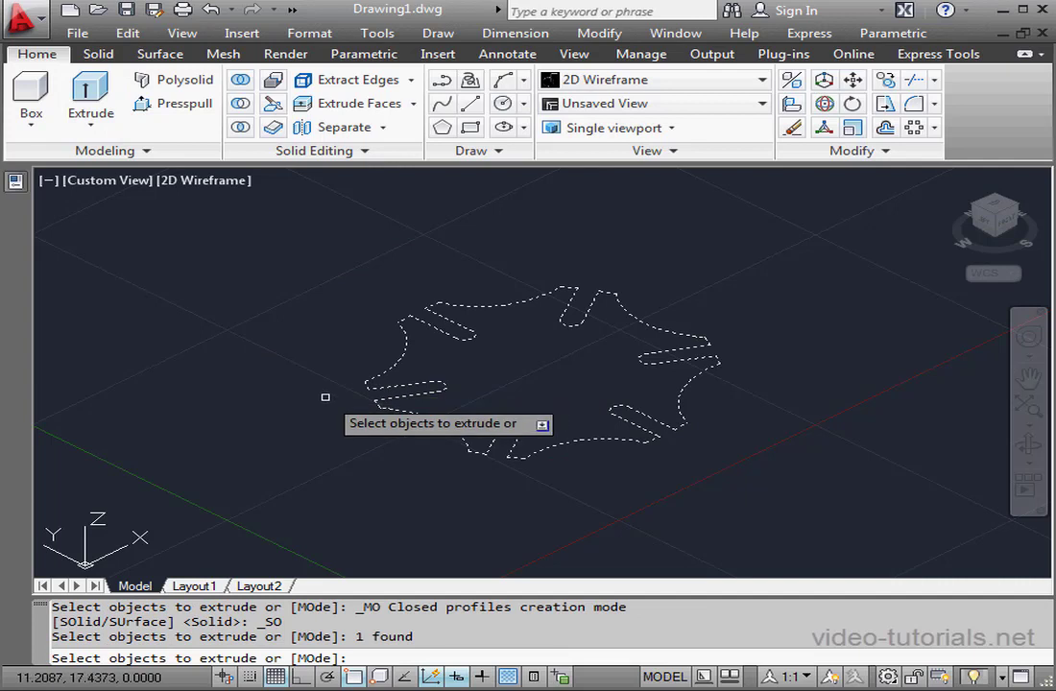
{"action": "right_click", "coordinate": [282, 331]}
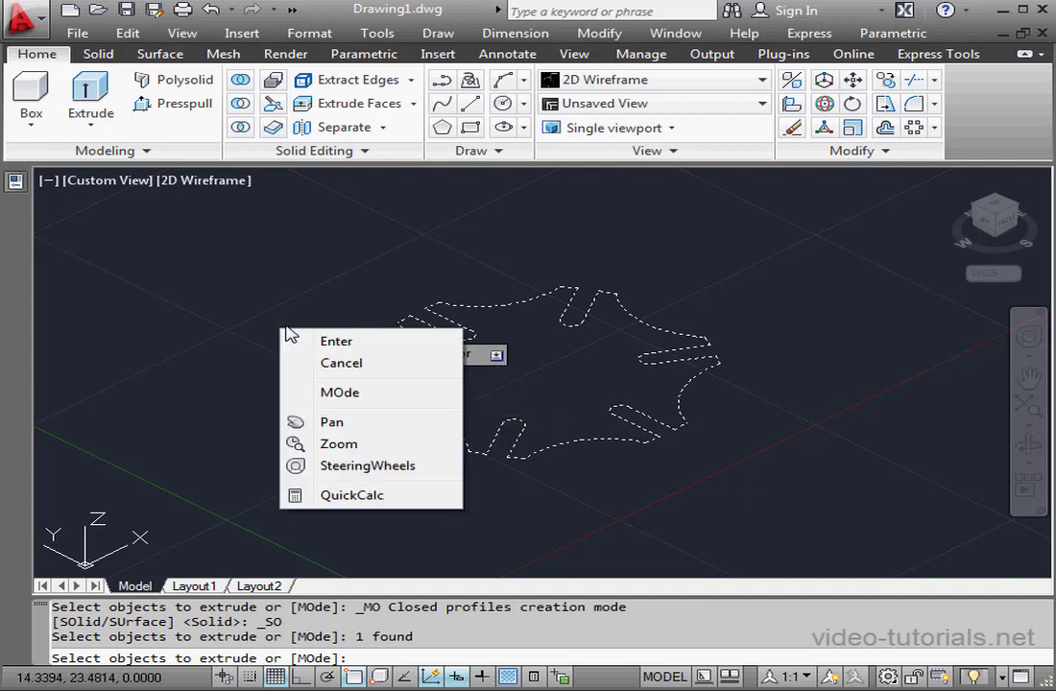
{"action": "left_click", "coordinate": [288, 337]}
{"action": "type", "text": "1"}
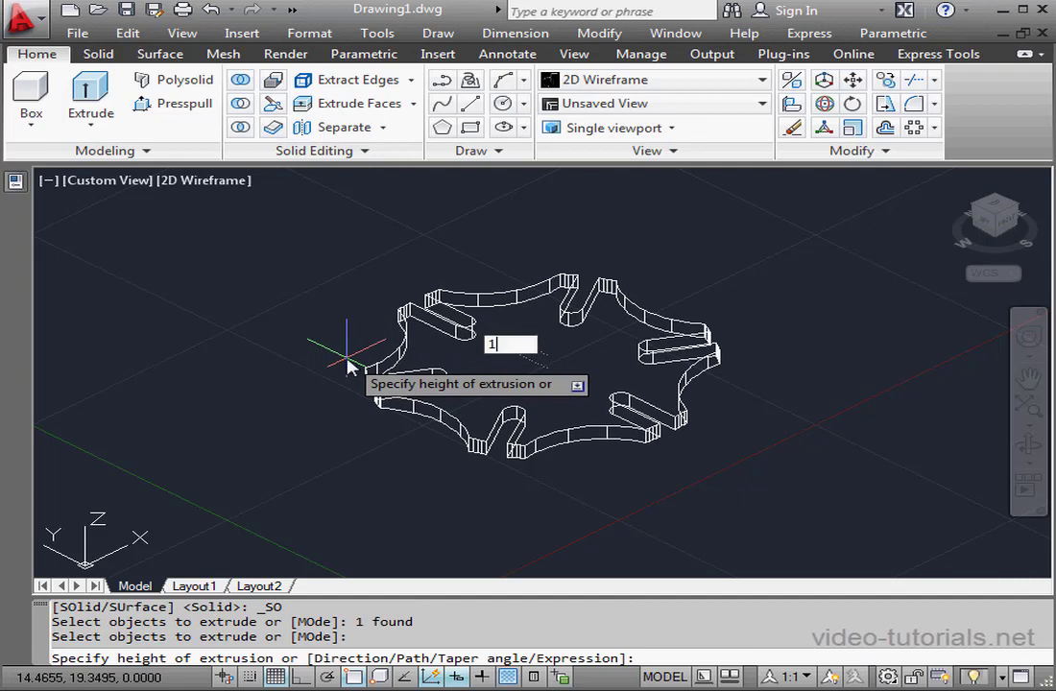
{"action": "key", "text": "Return"}
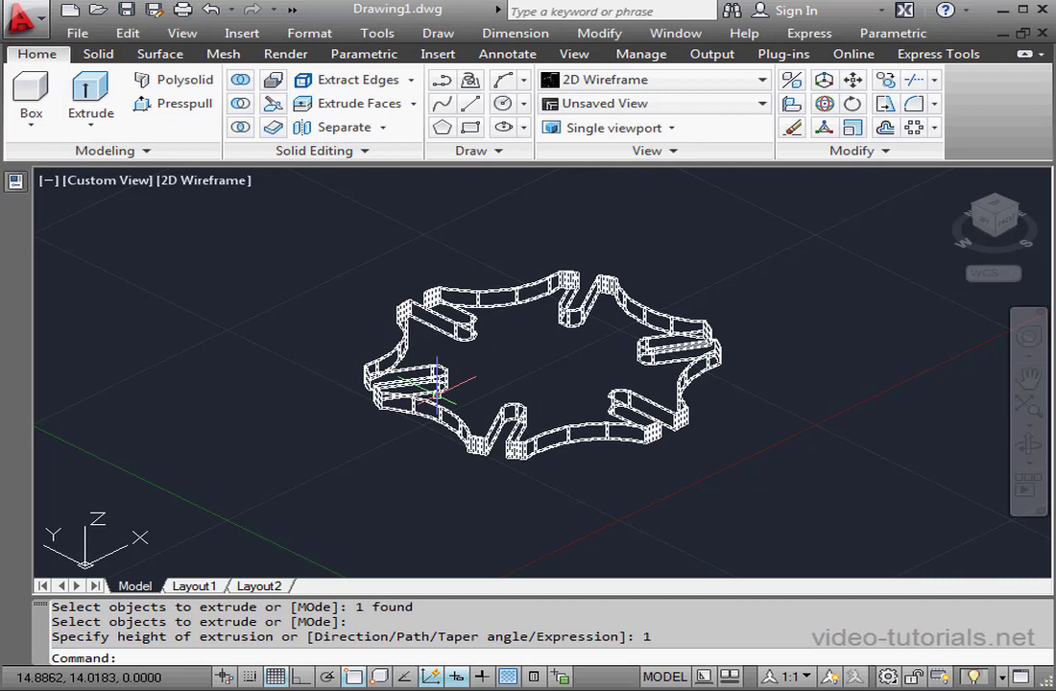
Add a radius 2, height 2 hub cylinder centred on the Geneva wheel plate
{"action": "left_click", "coordinate": [31, 120]}
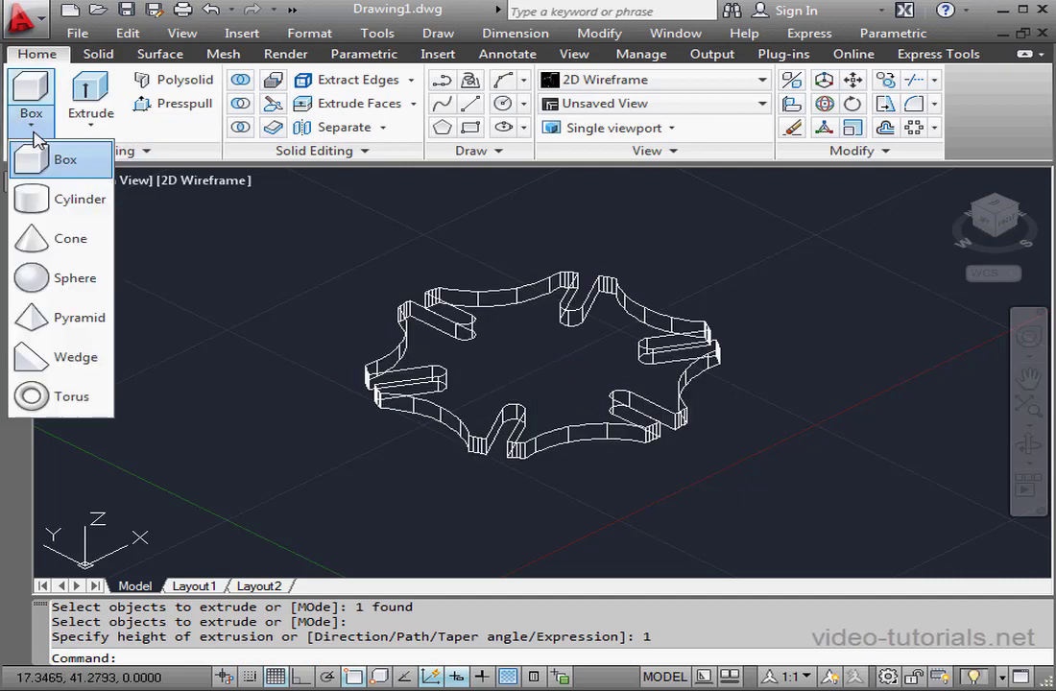
{"action": "left_click", "coordinate": [61, 198]}
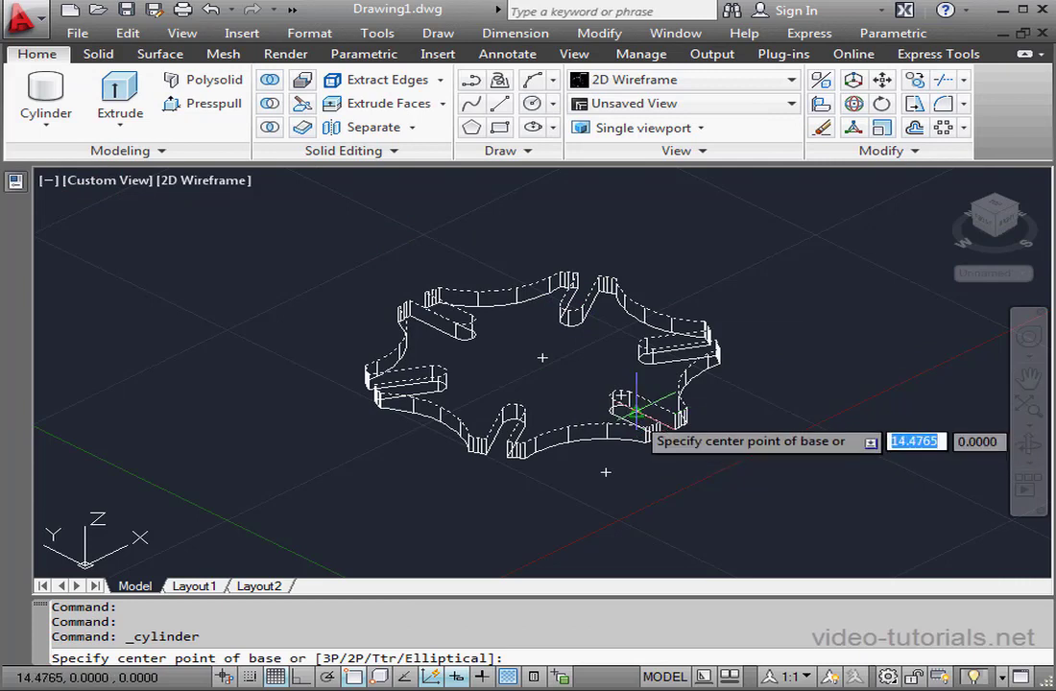
{"action": "left_click", "coordinate": [544, 358]}
{"action": "type", "text": "2"}
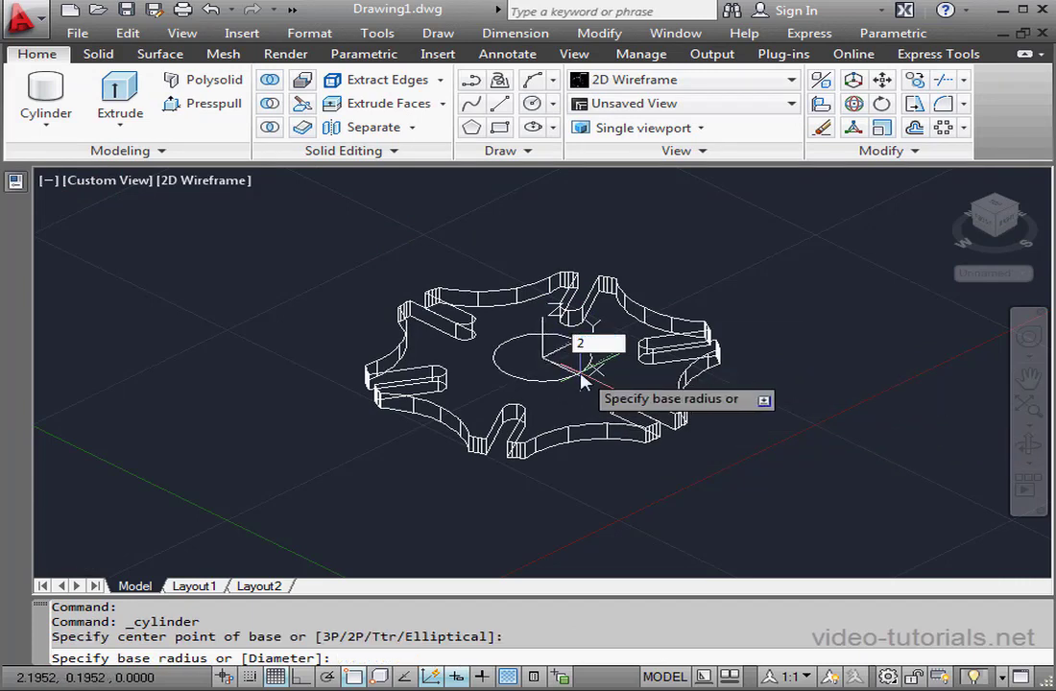
{"action": "key", "text": "Return"}
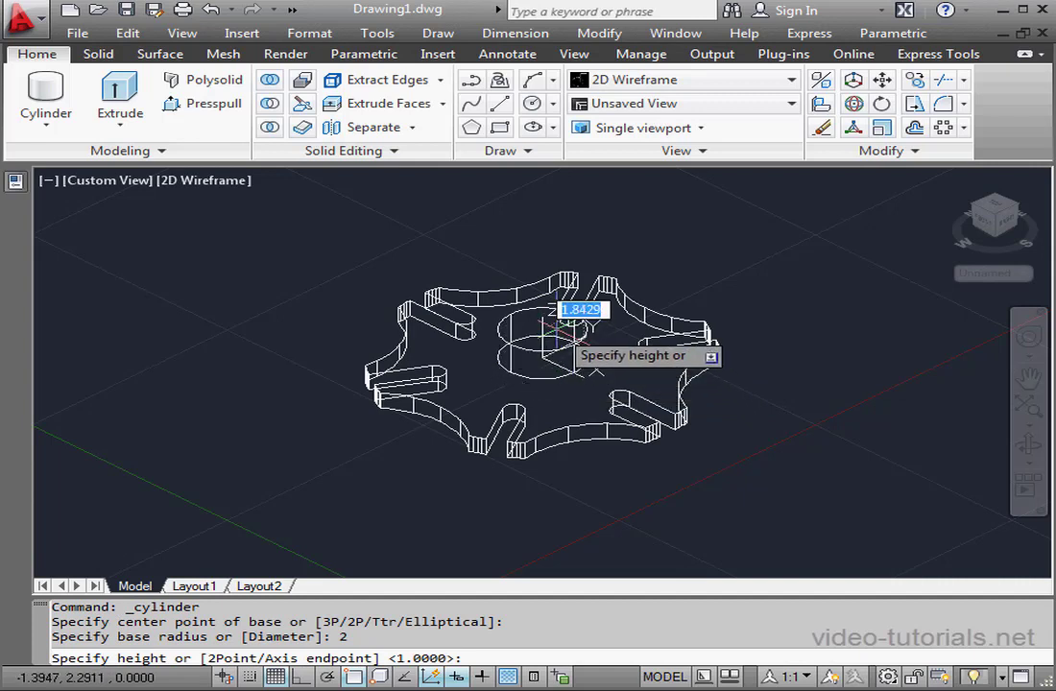
{"action": "type", "text": "2"}
{"action": "key", "text": "Return"}
{"action": "type", "text": "2"}
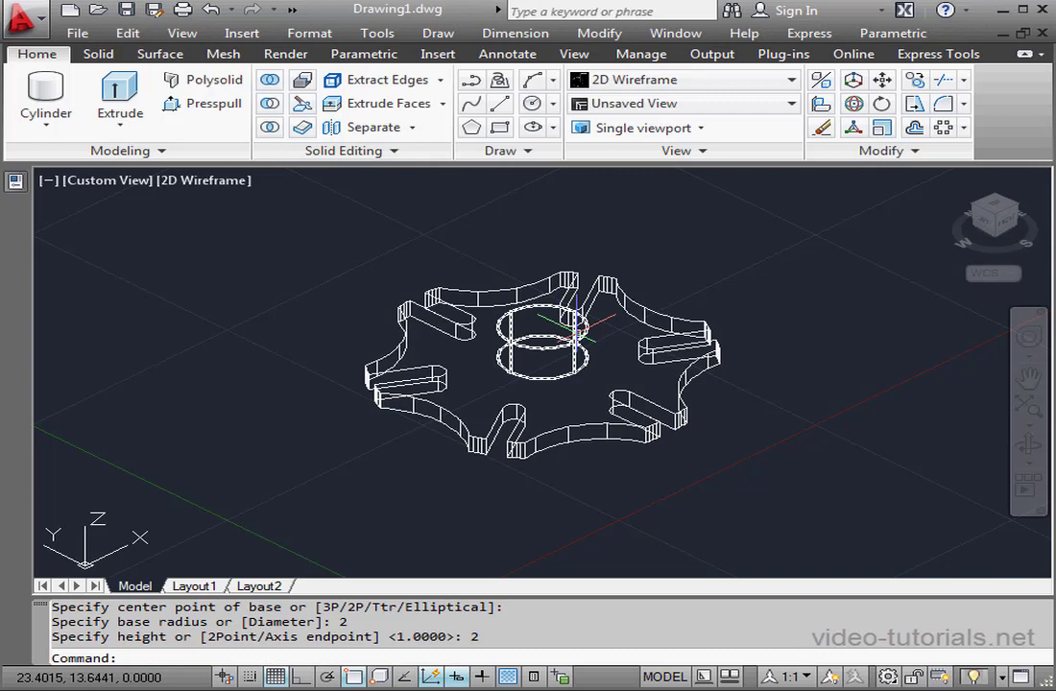
{"action": "scroll", "coordinate": [538, 346], "scroll_direction": "up", "scroll_amount": 2}
{"action": "scroll", "coordinate": [576, 353], "scroll_direction": "up", "scroll_amount": 2}
{"action": "scroll", "coordinate": [561, 422], "scroll_direction": "up", "scroll_amount": 2}
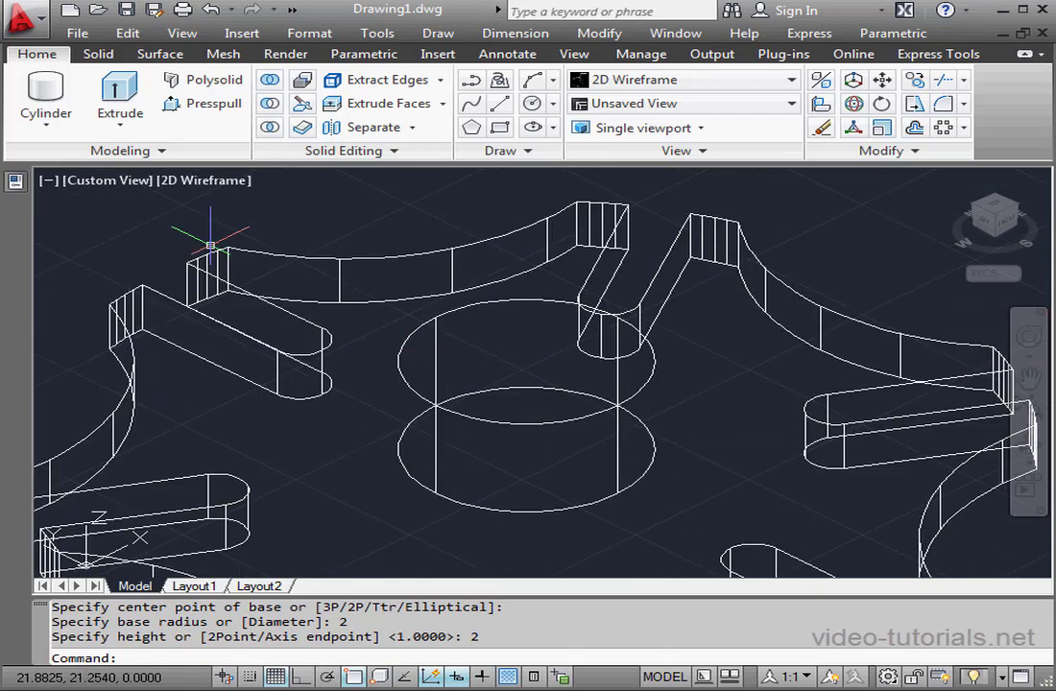
Draw a radius 1.25 shaft cylinder from the hub's top centre down through the wheel
{"action": "left_click", "coordinate": [45, 96]}
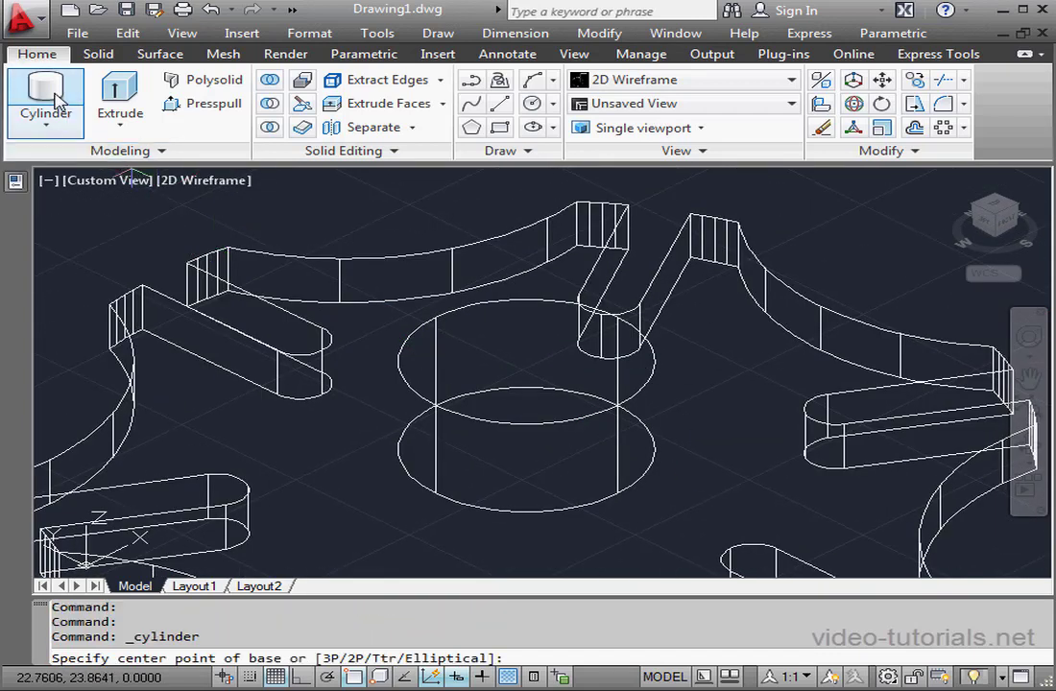
{"action": "left_click", "coordinate": [527, 360]}
{"action": "type", "text": "1.25"}
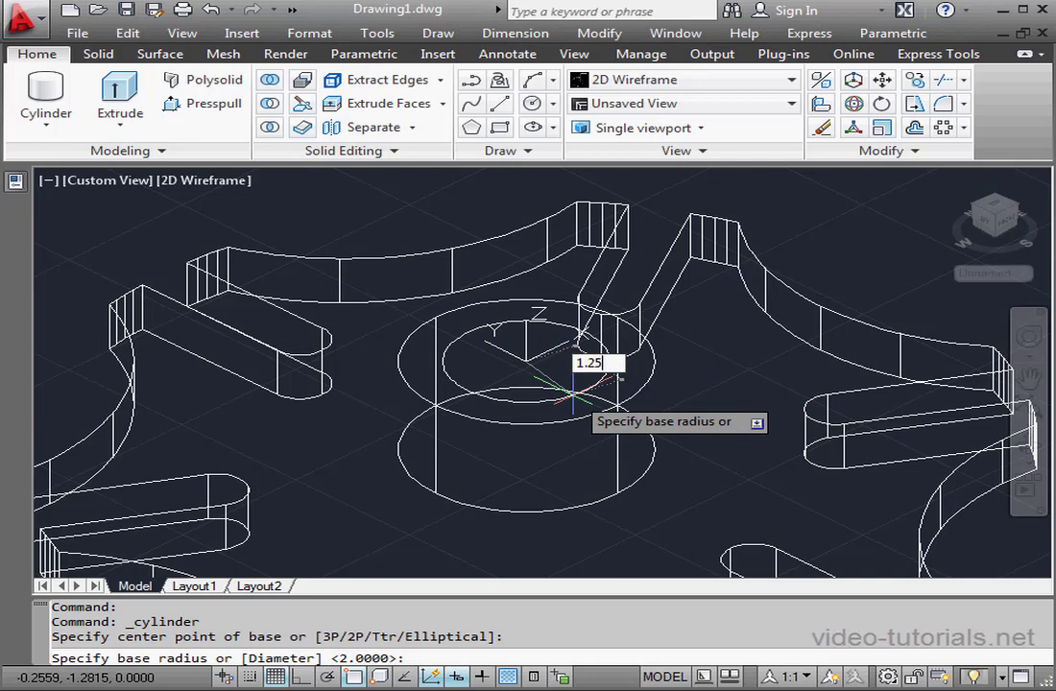
{"action": "key", "text": "Return"}
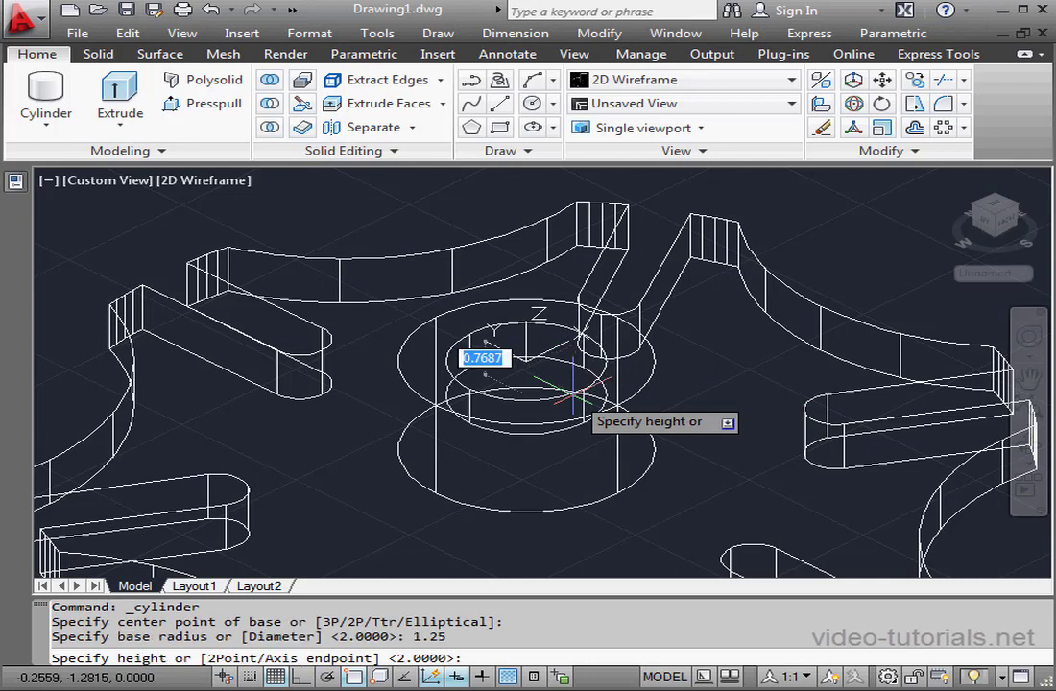
{"action": "middle_click_drag", "start_coordinate": [577, 425], "coordinate": [616, 240]}
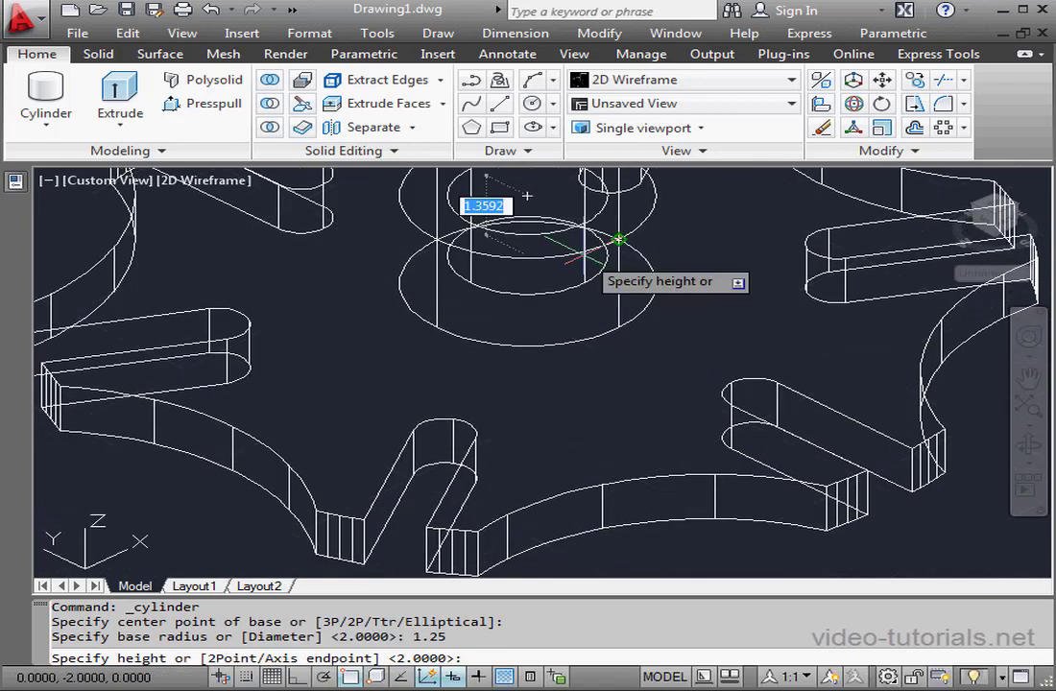
{"action": "left_click", "coordinate": [598, 526]}
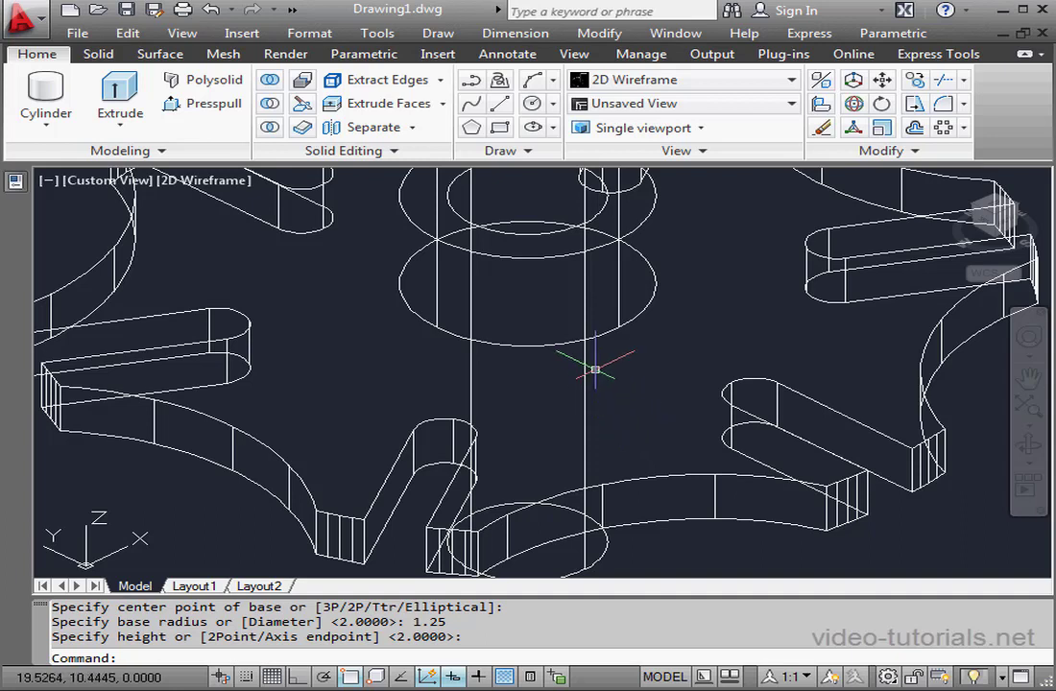
{"action": "middle_click_drag", "start_coordinate": [594, 366], "coordinate": [580, 485]}
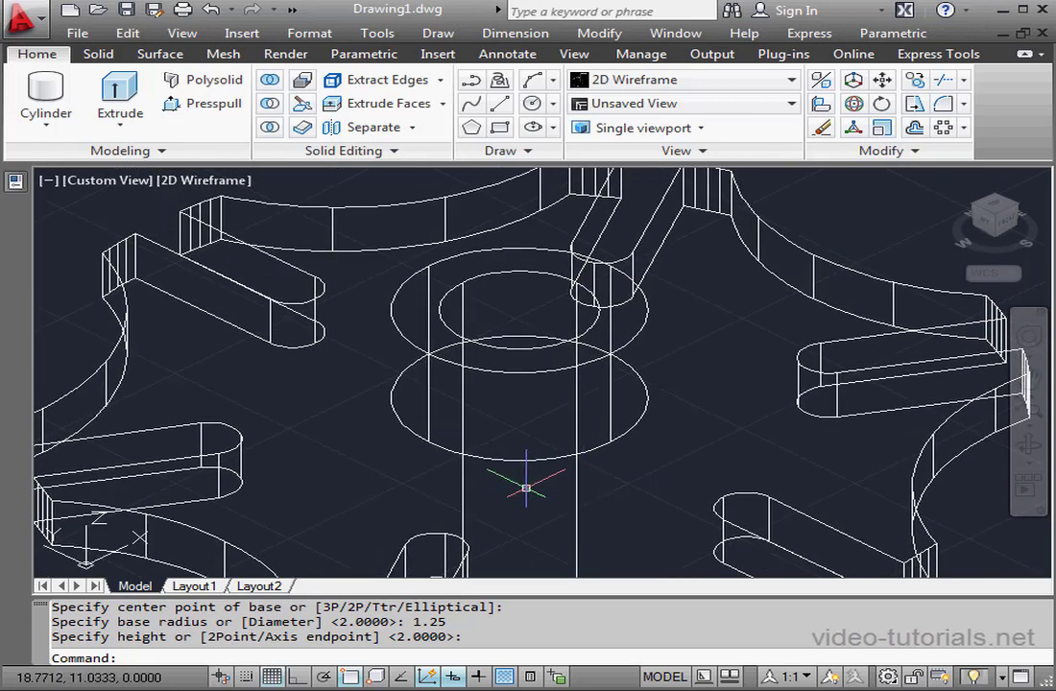
Create a 0.2 by 1.5 key box from the hub top, extending below the wheel
{"action": "left_click", "coordinate": [44, 120]}
{"action": "left_click", "coordinate": [43, 164]}
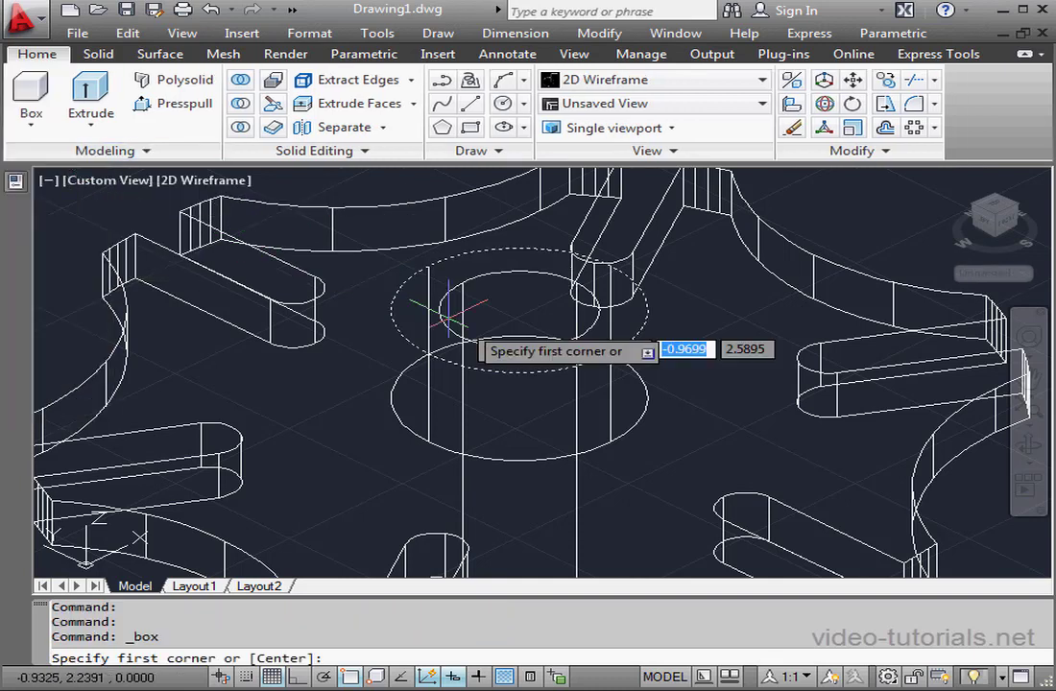
{"action": "left_click", "coordinate": [518, 309]}
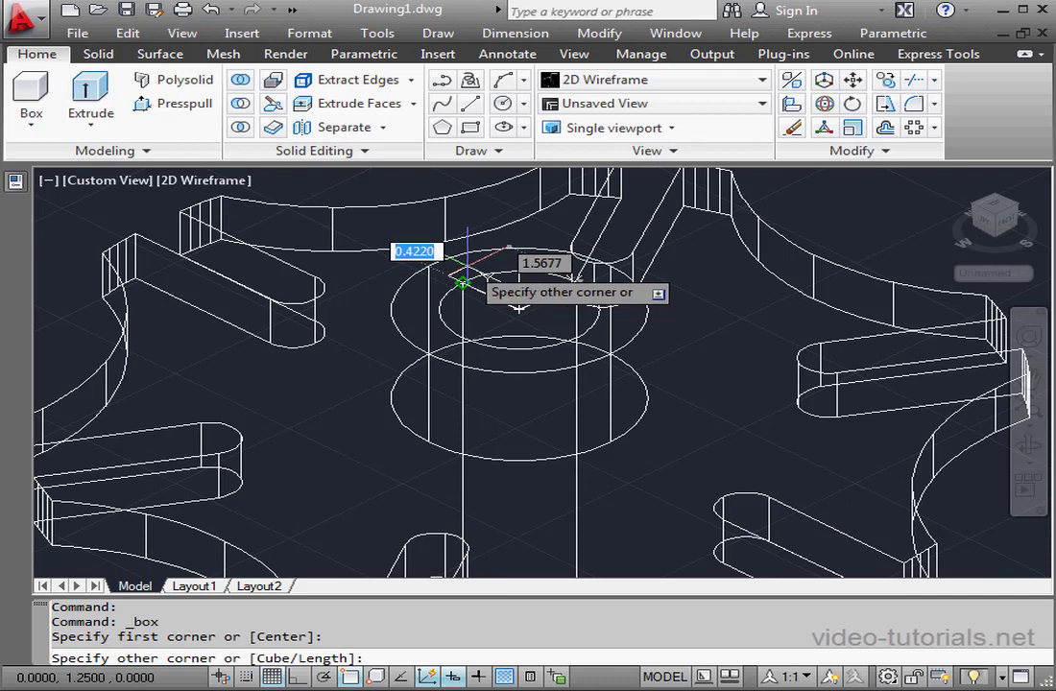
{"action": "type", "text": ".2"}
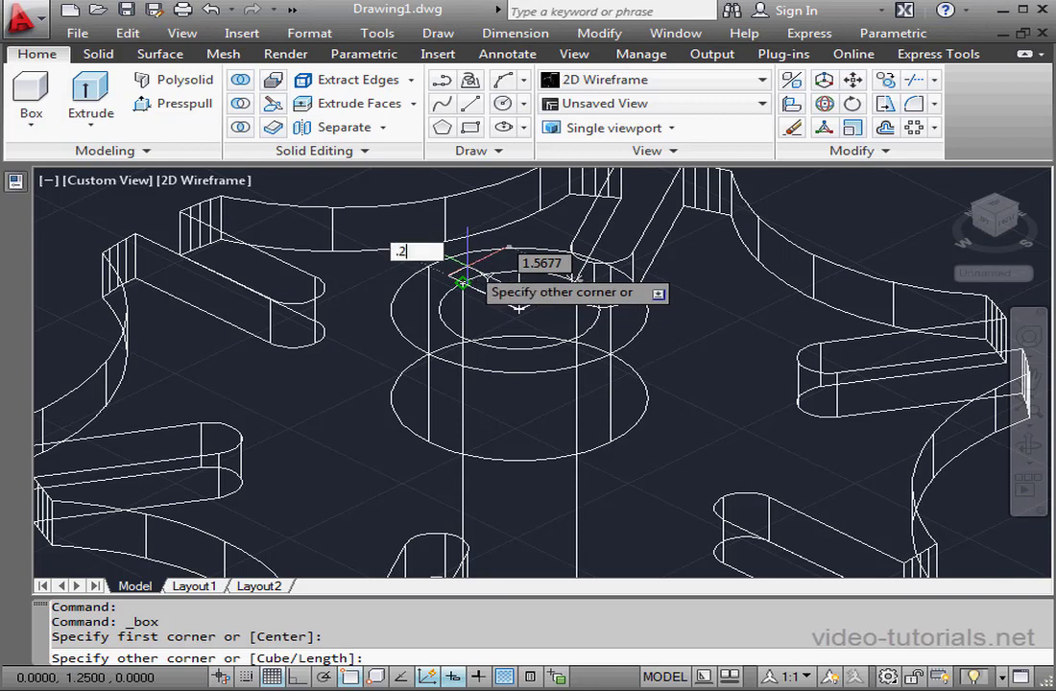
{"action": "key", "text": "Tab"}
{"action": "type", "text": "1.5"}
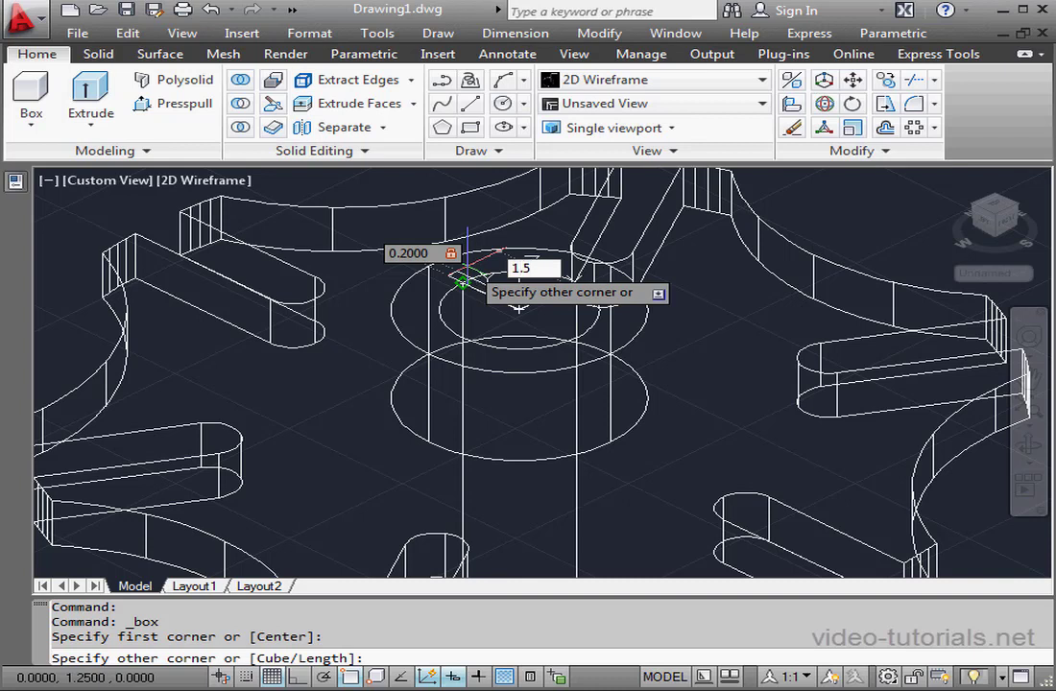
{"action": "key", "text": "Return"}
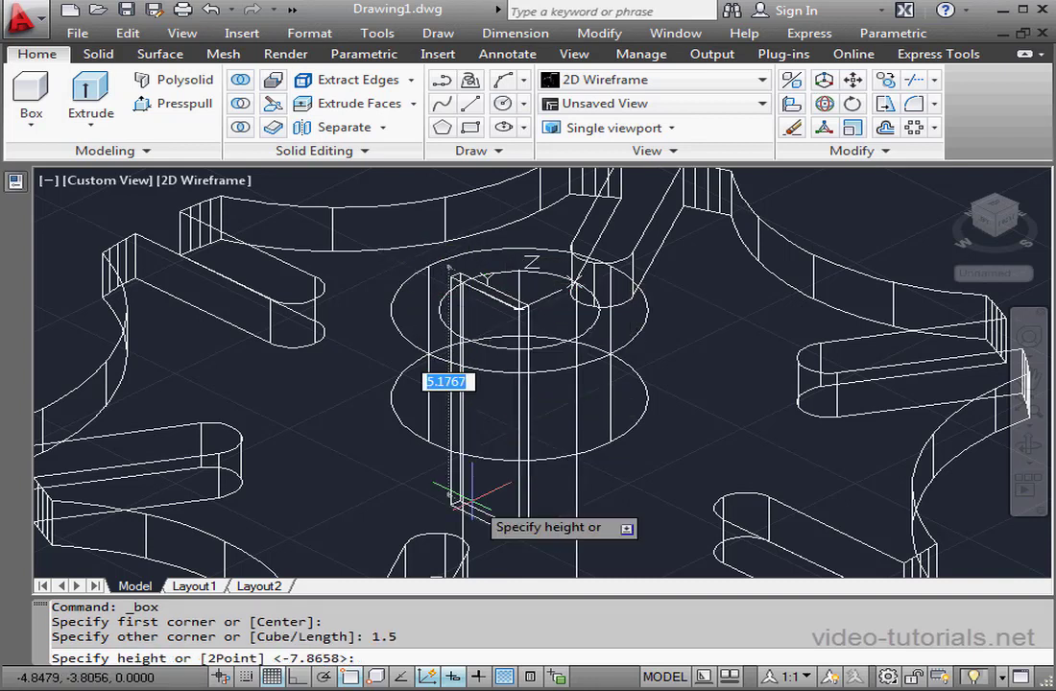
{"action": "middle_click_drag", "start_coordinate": [519, 307], "coordinate": [547, 526]}
{"action": "left_click", "coordinate": [498, 477]}
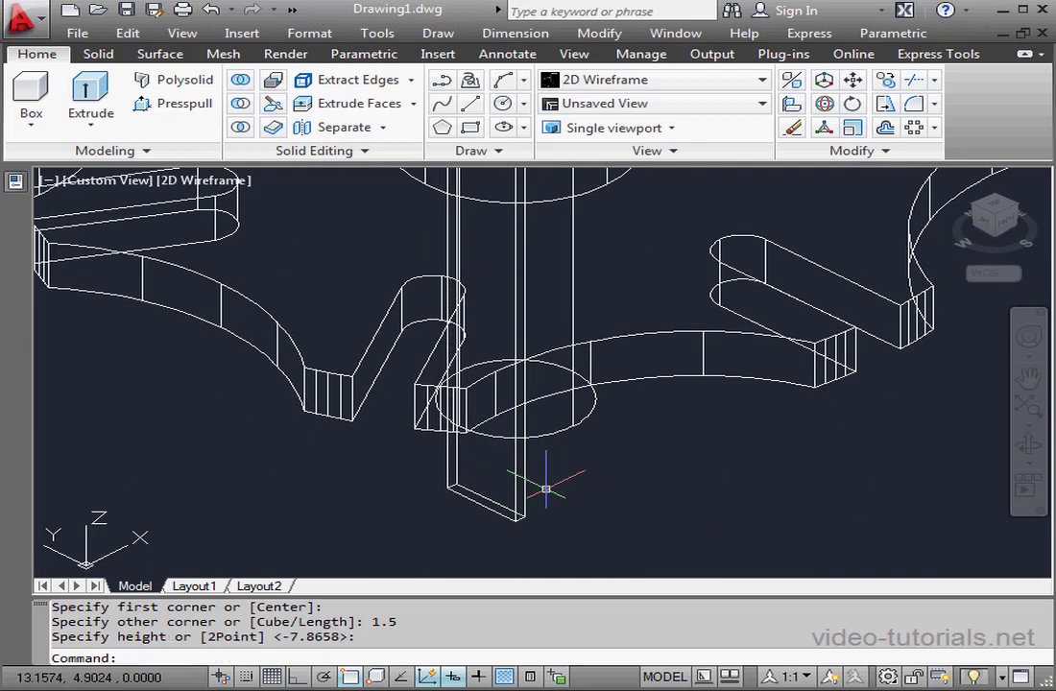
Move the key box's bottom face by a displacement of 1 with Move Faces
{"action": "left_click", "coordinate": [413, 103]}
{"action": "left_click", "coordinate": [365, 222]}
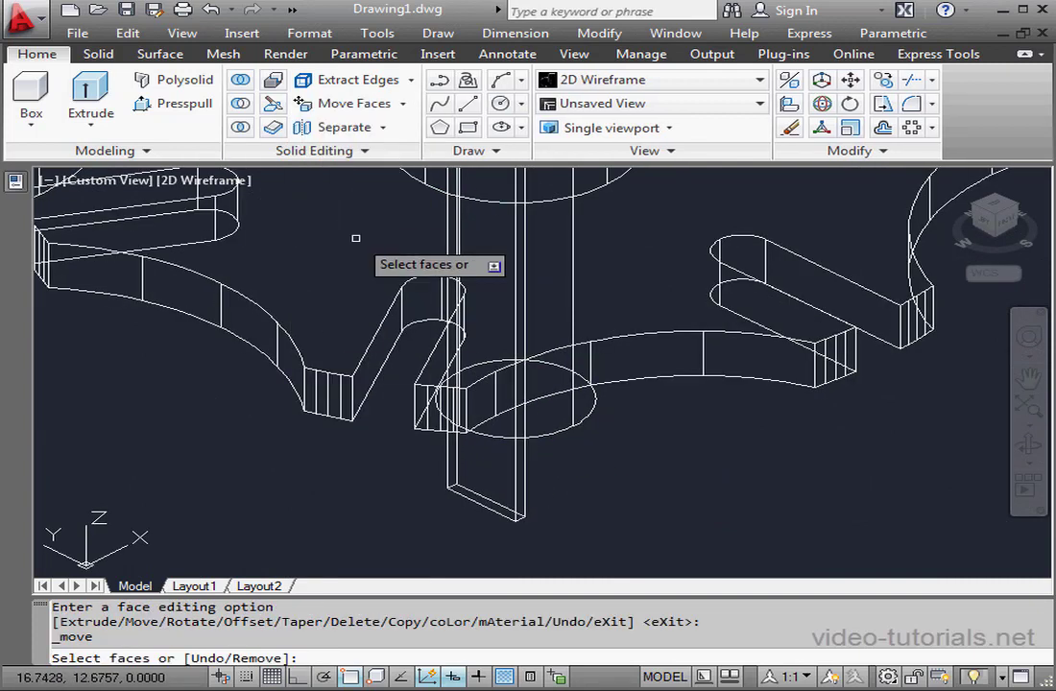
{"action": "left_click", "coordinate": [516, 500]}
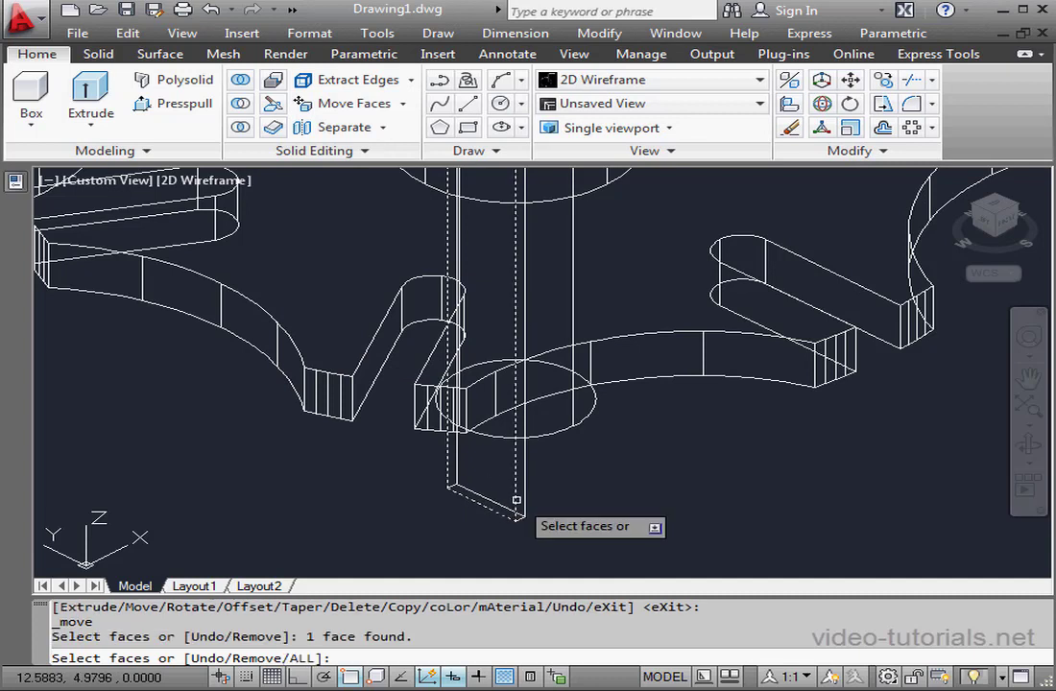
{"action": "right_click", "coordinate": [580, 490]}
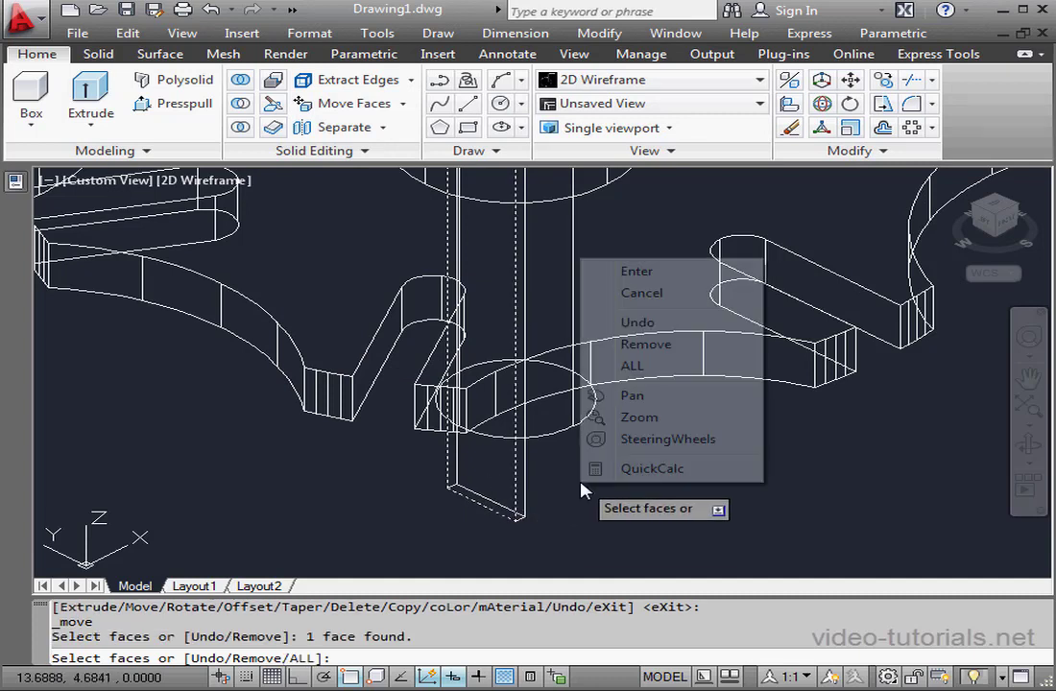
{"action": "left_click", "coordinate": [663, 272]}
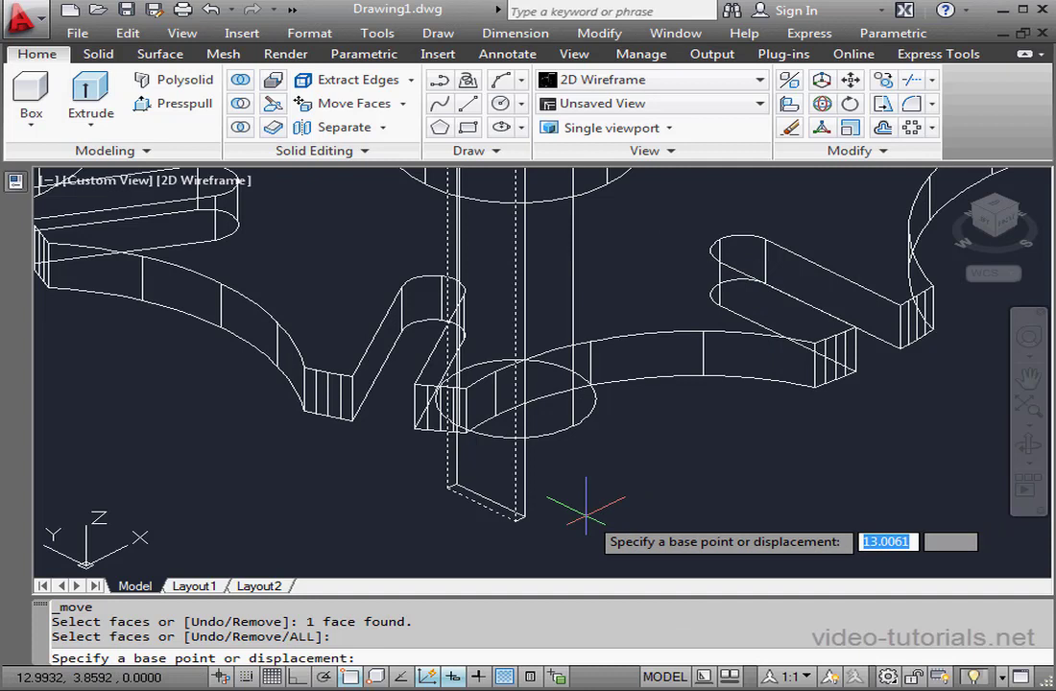
{"action": "scroll", "coordinate": [586, 513], "scroll_direction": "up", "scroll_amount": 3}
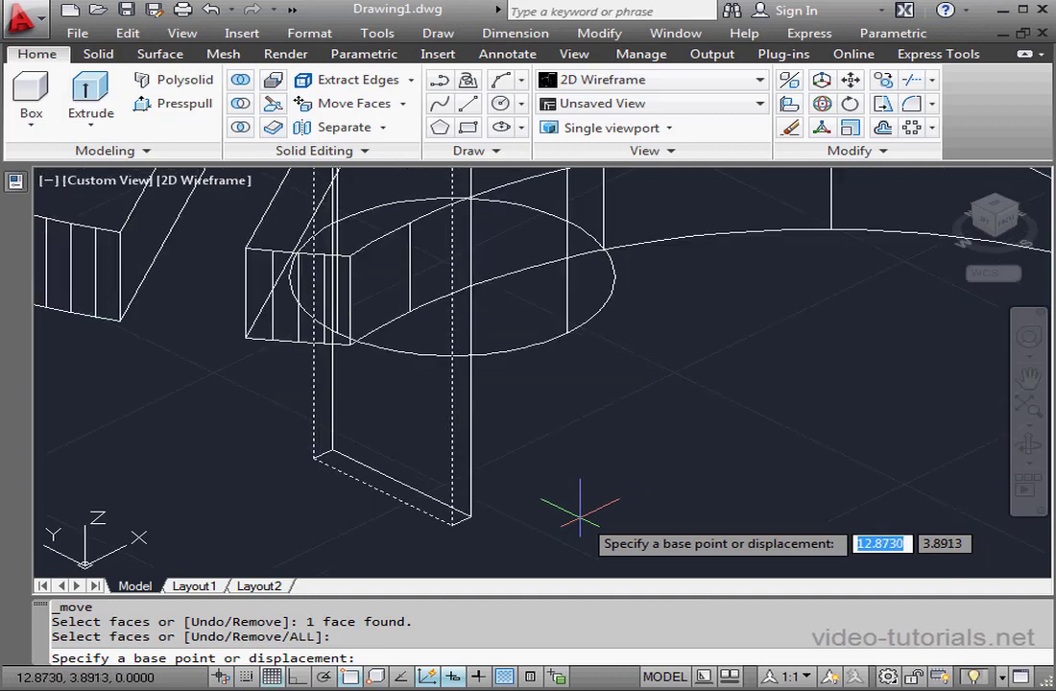
{"action": "left_click", "coordinate": [471, 517]}
{"action": "type", "text": "1"}
{"action": "key", "text": "Return"}
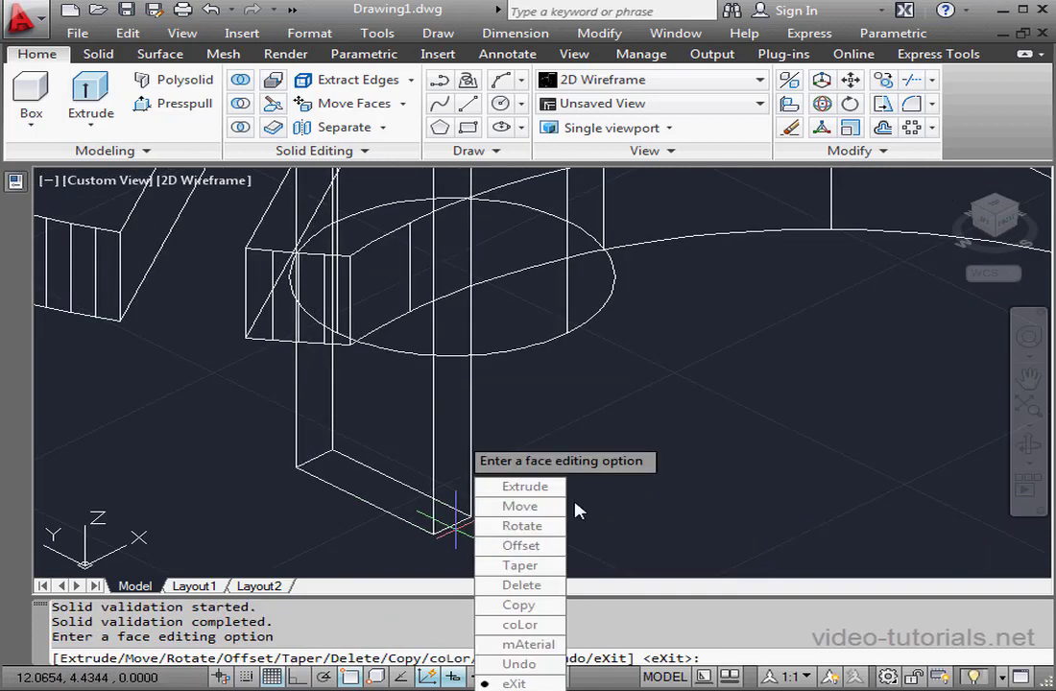
{"action": "key", "text": "Escape"}
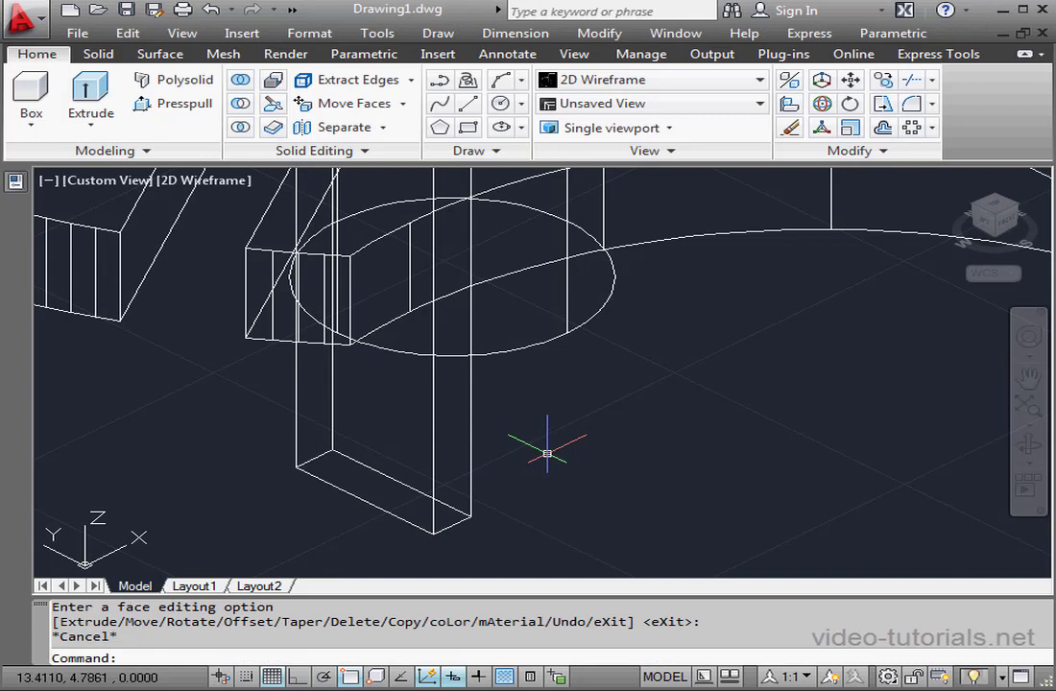
{"action": "scroll", "coordinate": [547, 453], "scroll_direction": "down", "scroll_amount": 2}
Union the wheel plate with the radius 2 hub cylinder
{"action": "scroll", "coordinate": [547, 449], "scroll_direction": "down", "scroll_amount": 2}
{"action": "scroll", "coordinate": [547, 448], "scroll_direction": "down", "scroll_amount": 2}
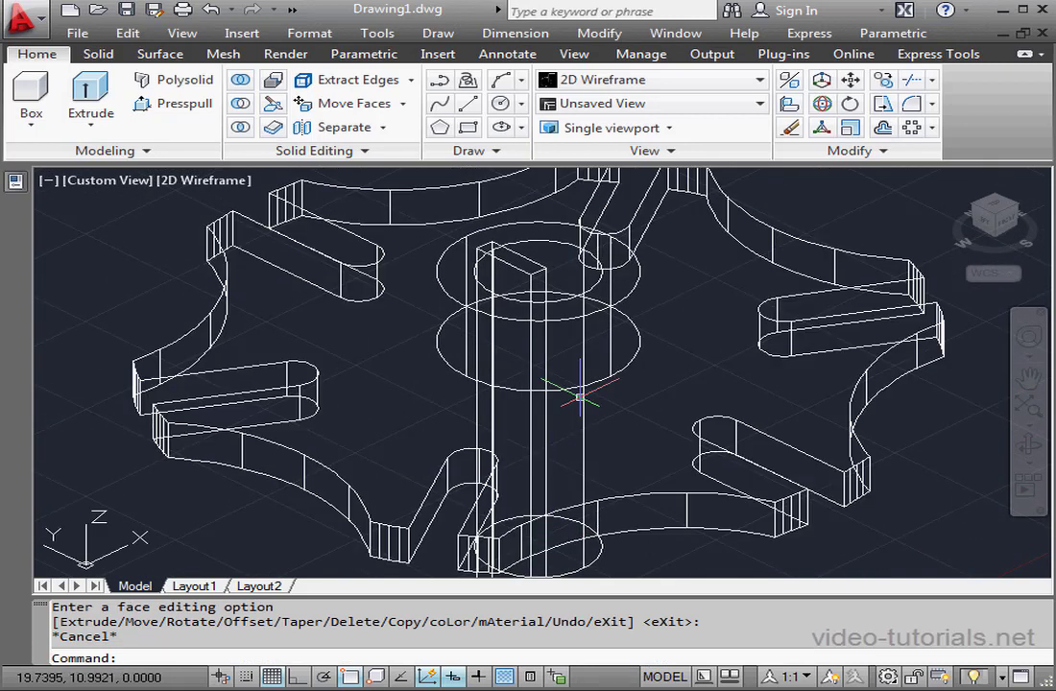
{"action": "scroll", "coordinate": [530, 470], "scroll_direction": "down", "scroll_amount": 1}
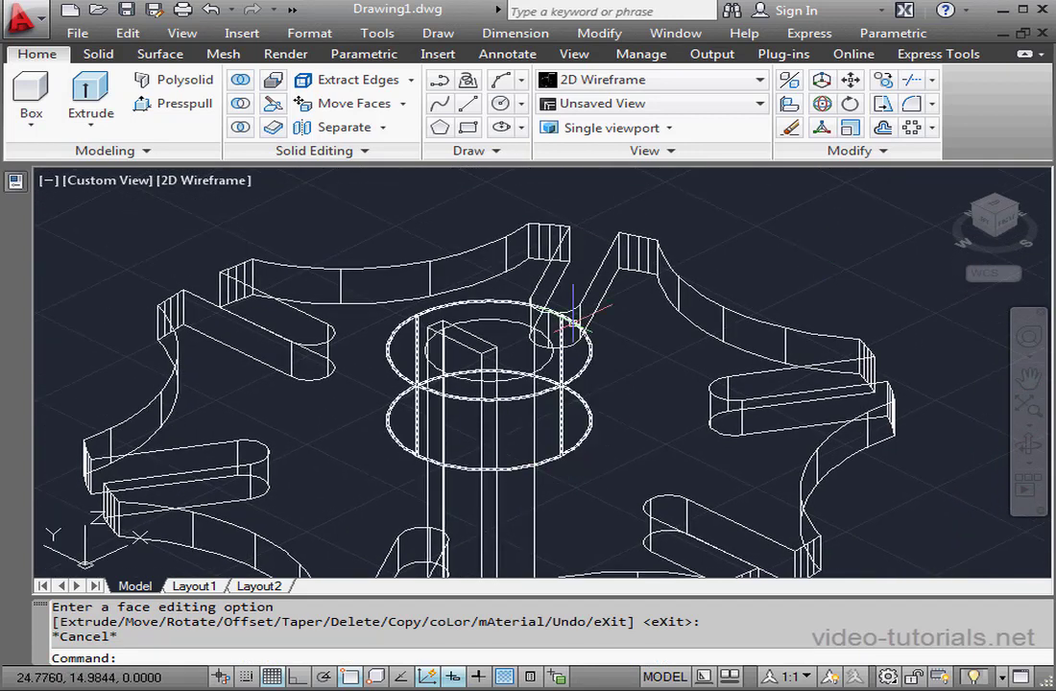
{"action": "left_click", "coordinate": [242, 81]}
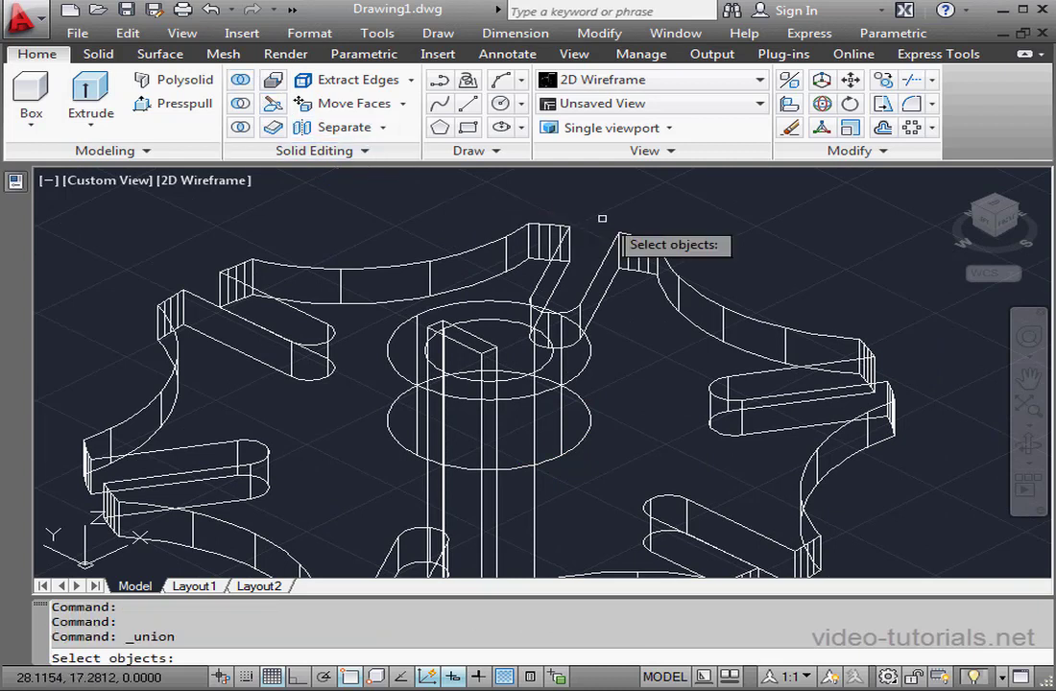
{"action": "left_click", "coordinate": [730, 311]}
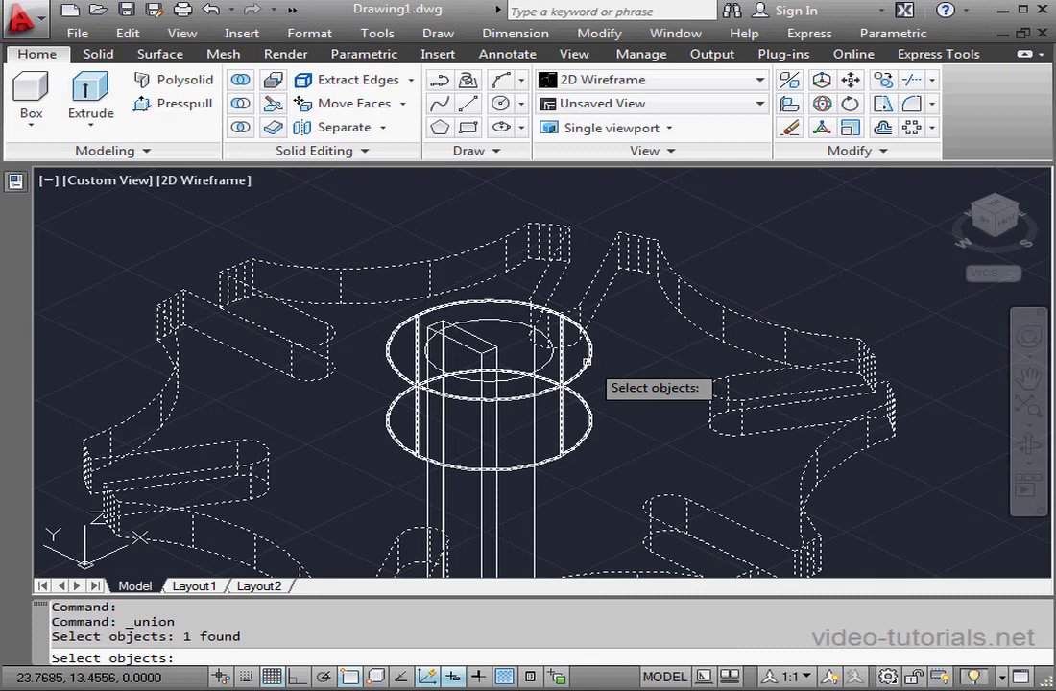
{"action": "left_click", "coordinate": [501, 309]}
{"action": "key", "text": "Return"}
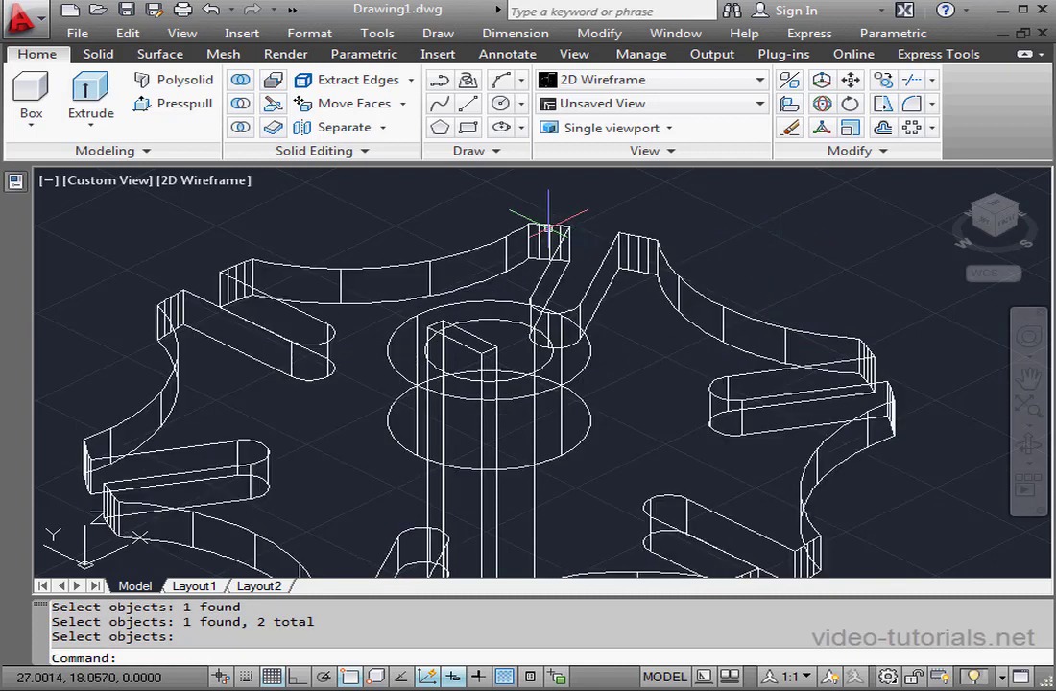
Subtract the radius 1.25 shaft cylinder and the key box from the wheel
{"action": "left_click", "coordinate": [240, 107]}
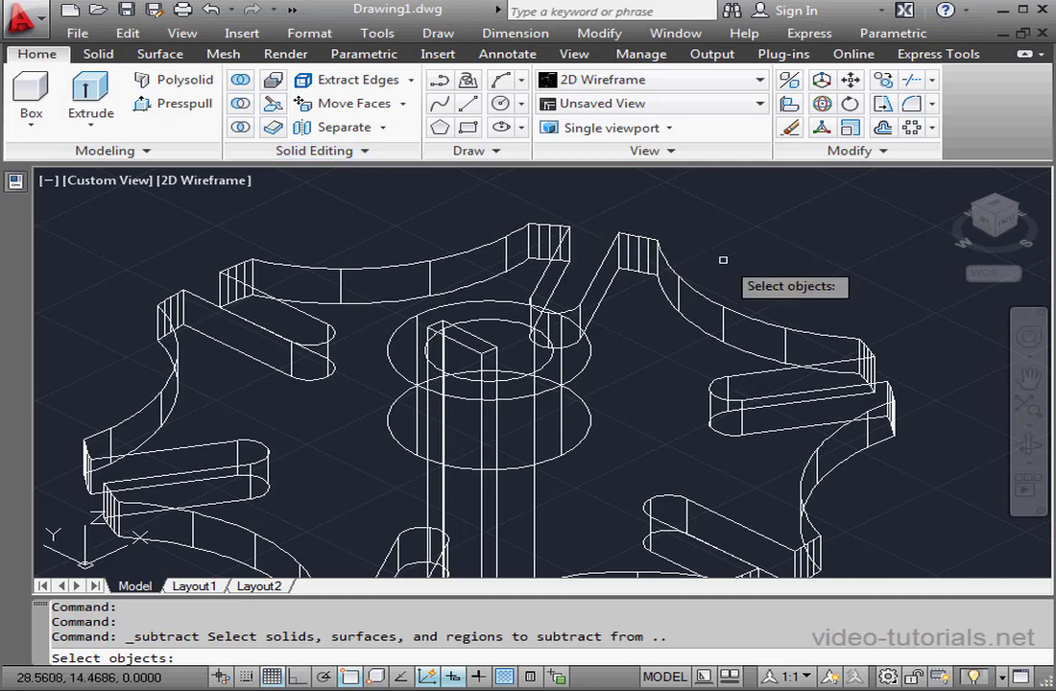
{"action": "left_click", "coordinate": [712, 302]}
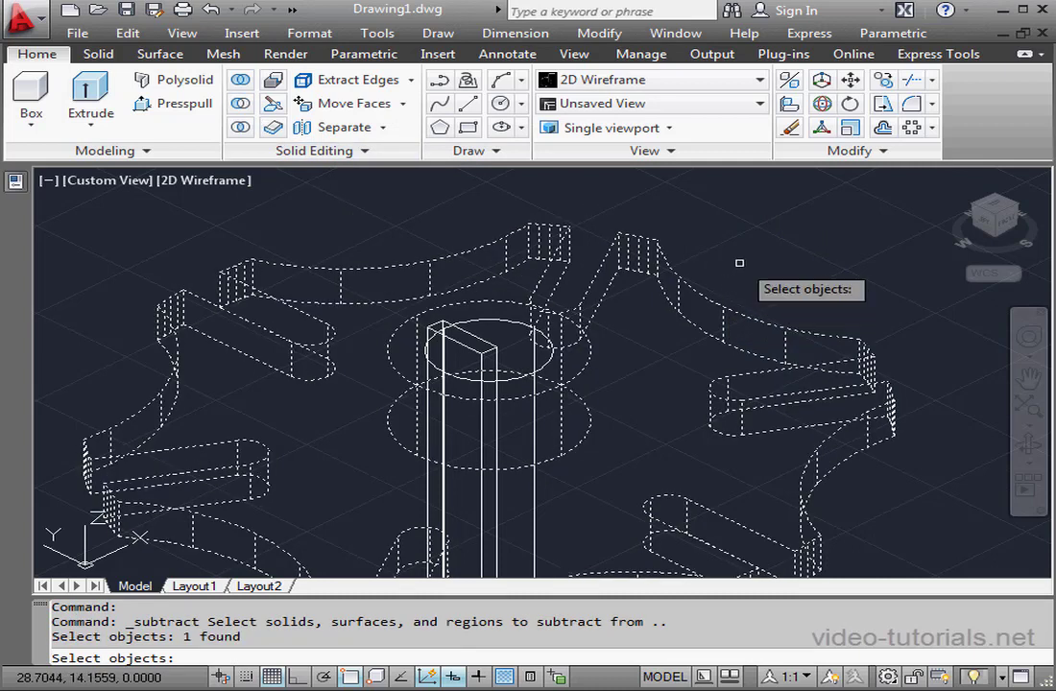
{"action": "key", "text": "Return"}
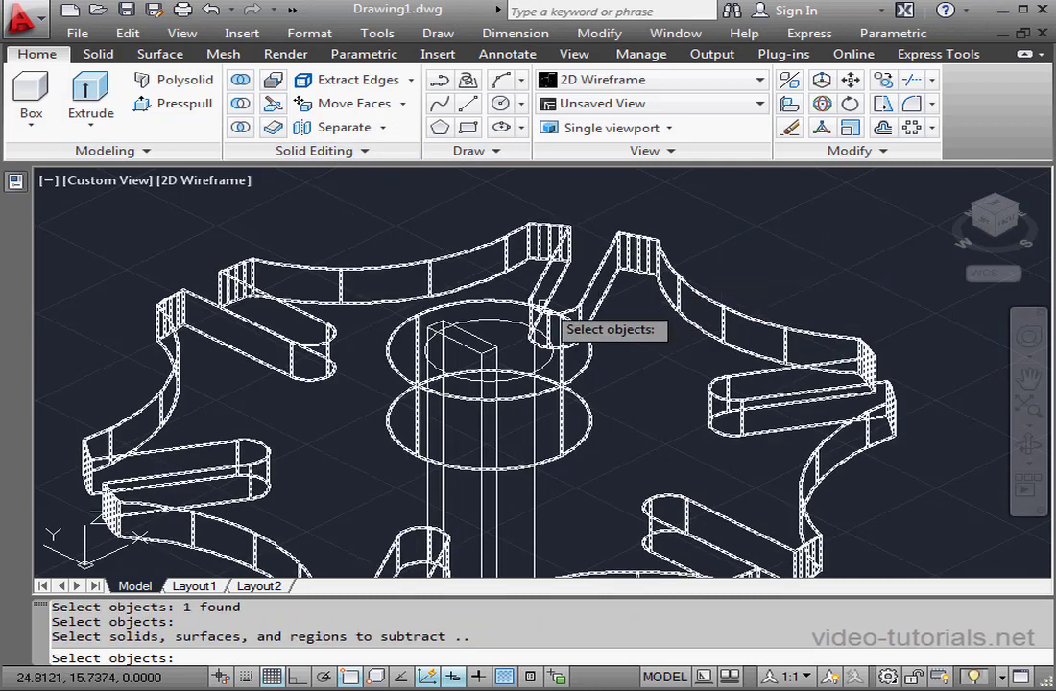
{"action": "left_click", "coordinate": [496, 322]}
{"action": "left_click", "coordinate": [490, 344]}
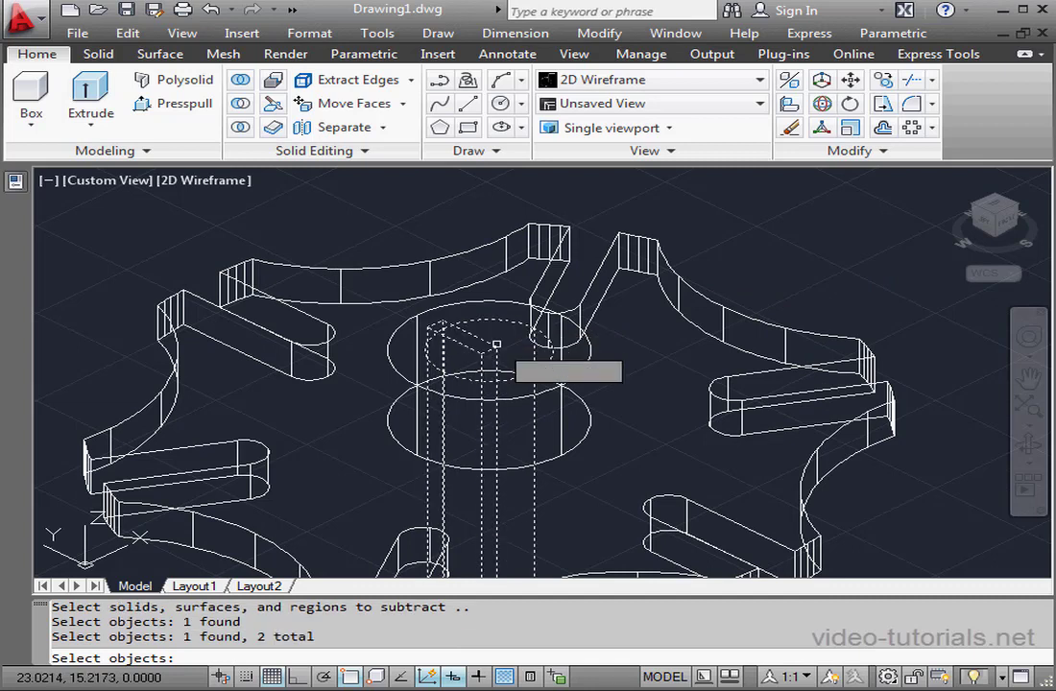
{"action": "key", "text": "Return"}
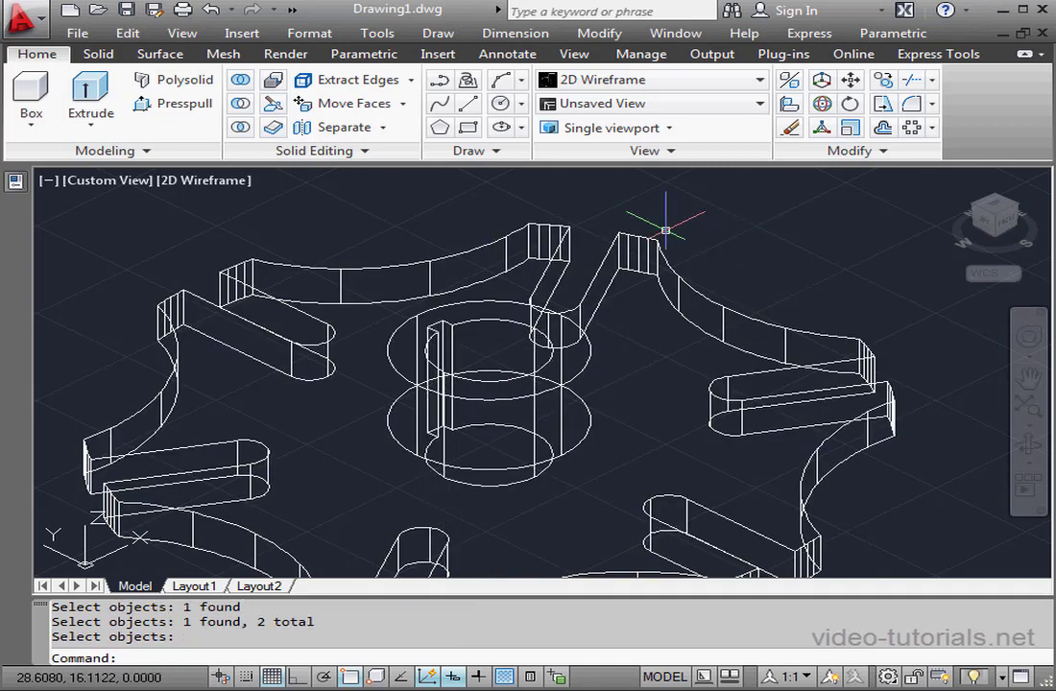
{"action": "left_click", "coordinate": [660, 235]}
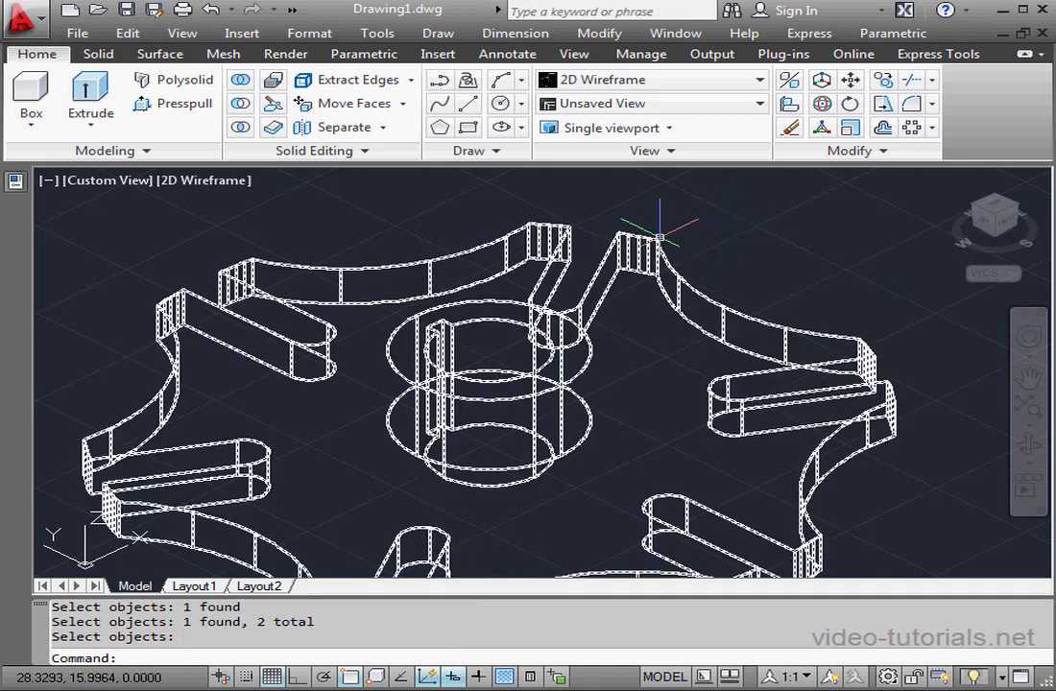
Switch to the Realistic visual style and orbit to inspect the keyed hub bore
{"action": "left_click", "coordinate": [762, 81]}
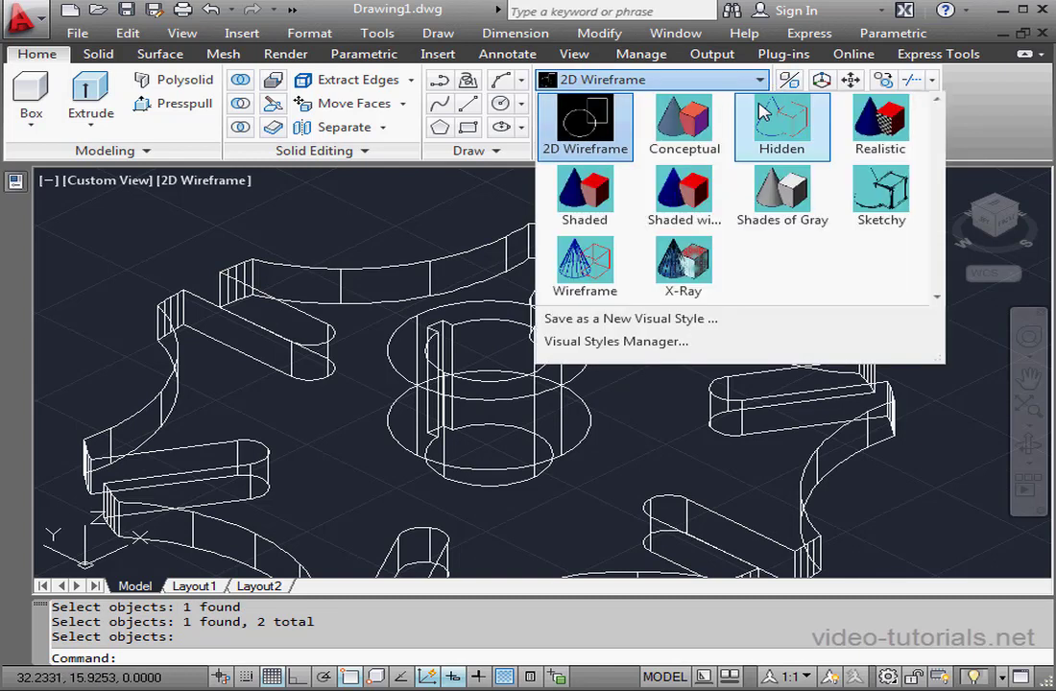
{"action": "left_click", "coordinate": [893, 173]}
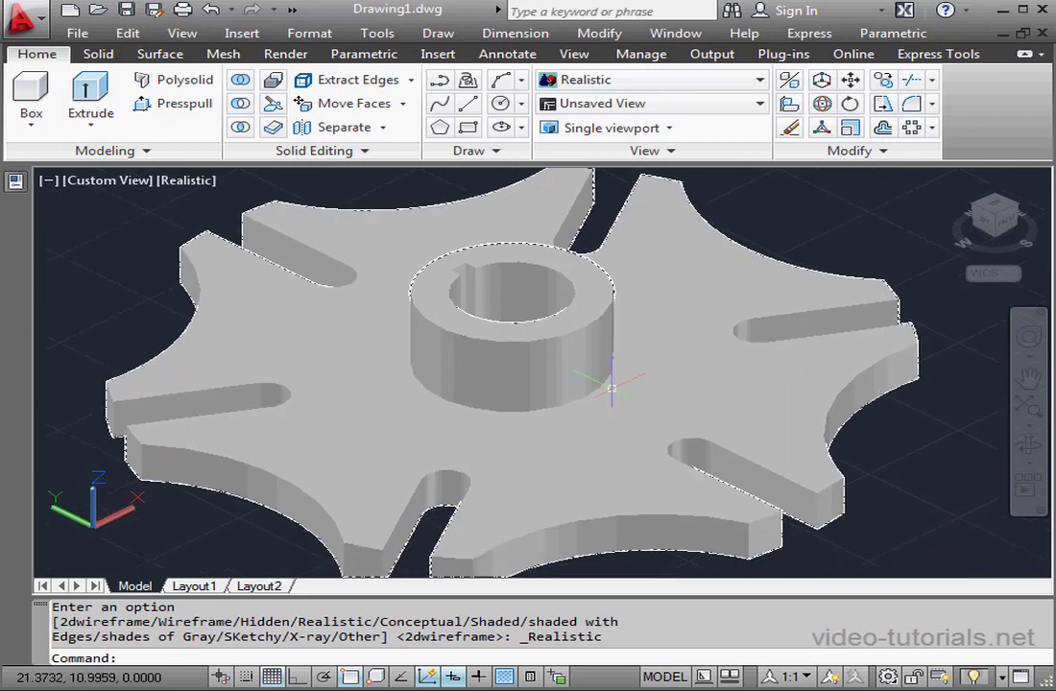
{"action": "middle_click_drag", "start_coordinate": [616, 427], "coordinate": [615, 363]}
{"action": "scroll", "coordinate": [615, 363], "scroll_direction": "down", "scroll_amount": 2}
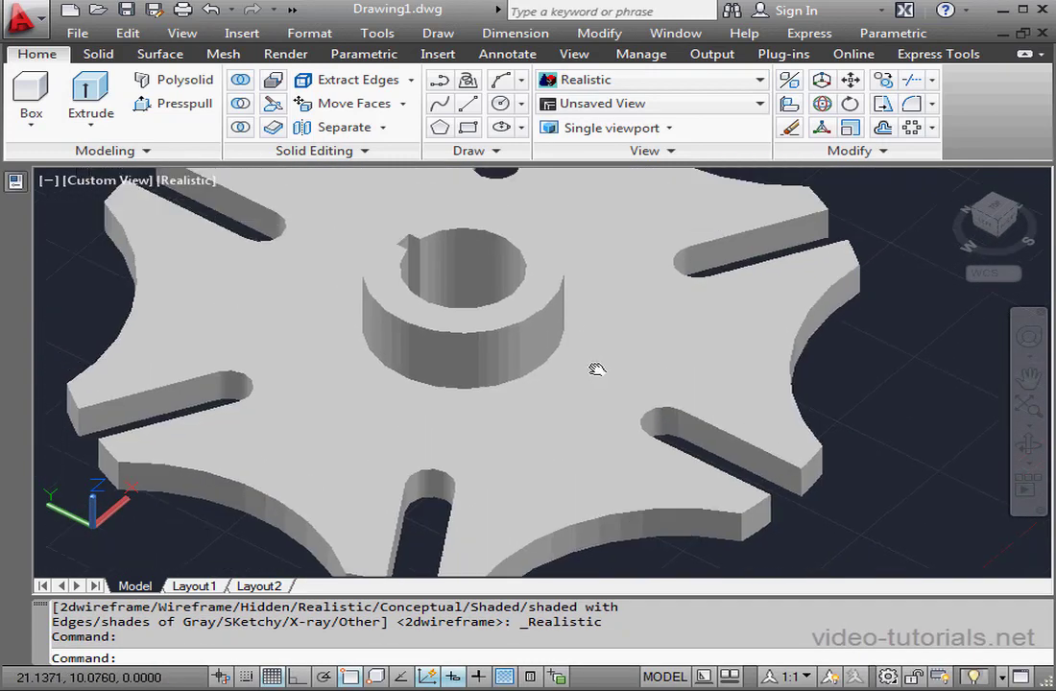
{"action": "scroll", "coordinate": [632, 444], "scroll_direction": "up", "scroll_amount": 2}
{"action": "mouse_move", "coordinate": [665, 384]}
{"action": "middle_mouse_down", "text": "shift"}
{"action": "mouse_move", "coordinate": [577, 304]}
{"action": "mouse_move", "coordinate": [597, 411]}
{"action": "middle_mouse_up", "text": "shift"}
{"action": "left_click", "coordinate": [598, 411]}
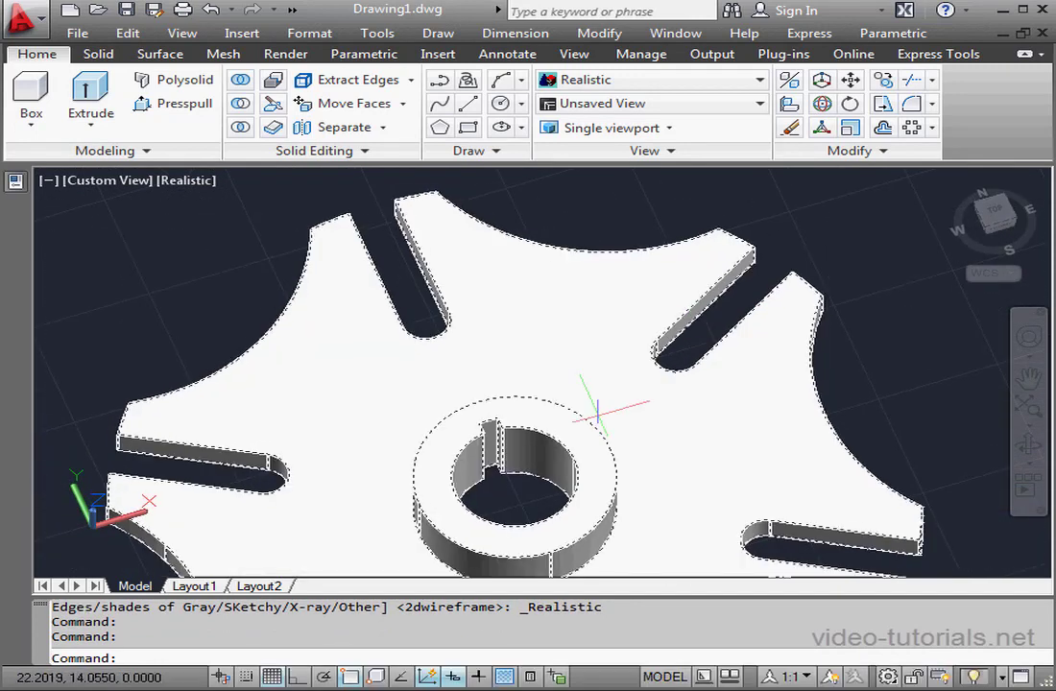